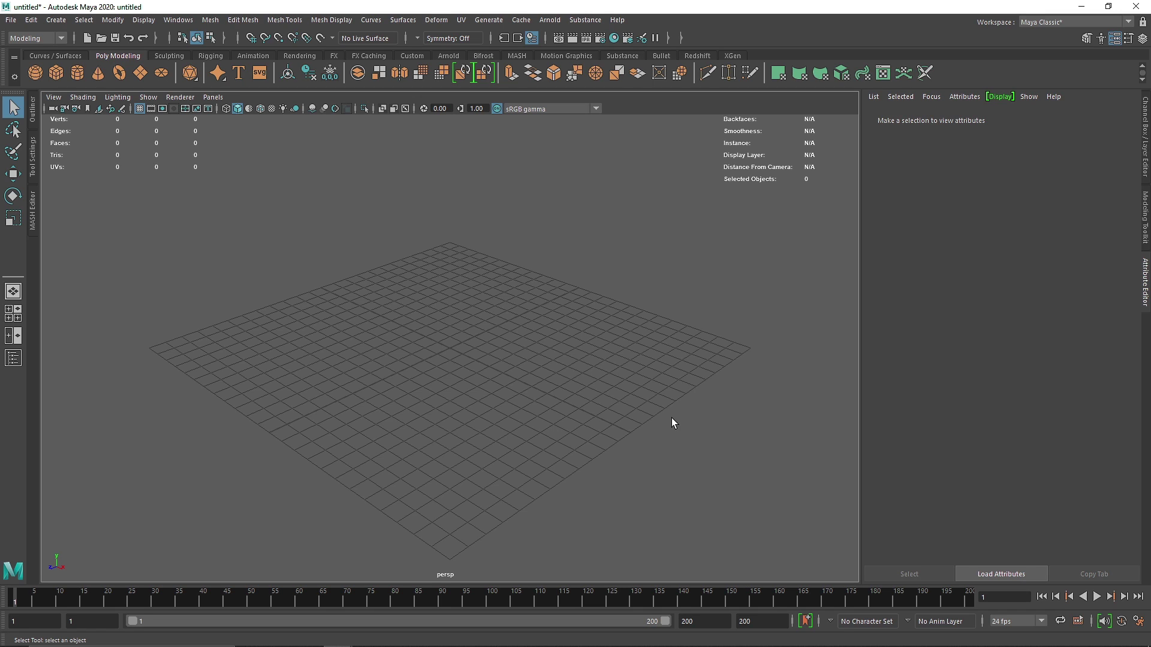
Switch to the FX toolset and create an nParticle emitter with default settings at the origin.
click(33, 37)
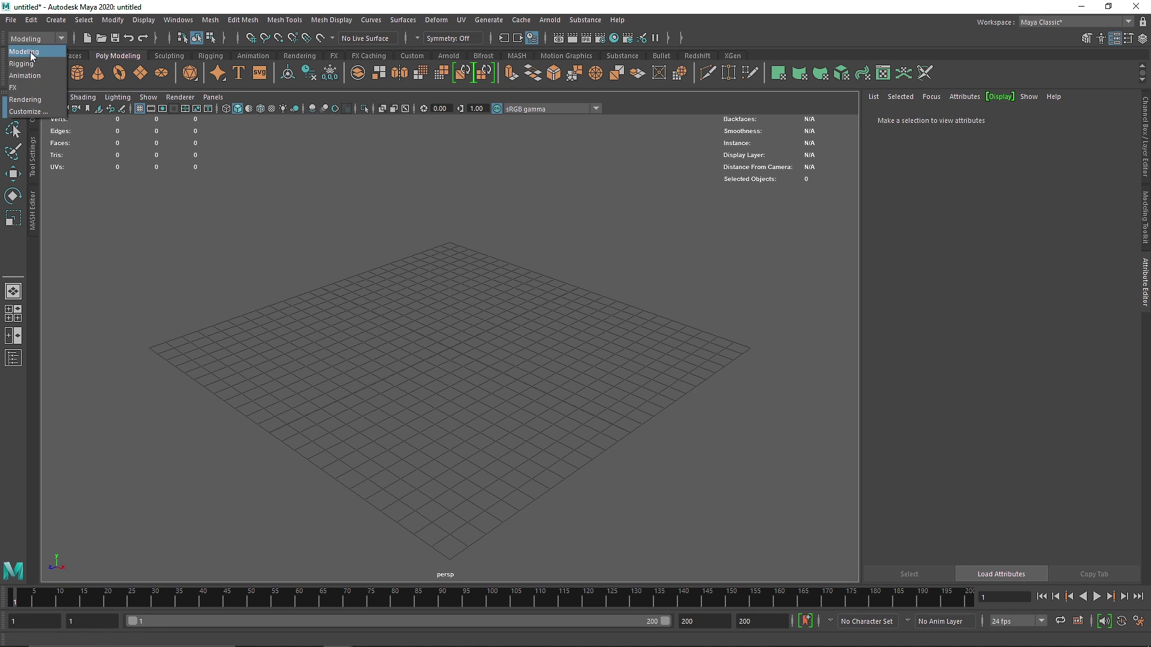
click(34, 85)
click(211, 22)
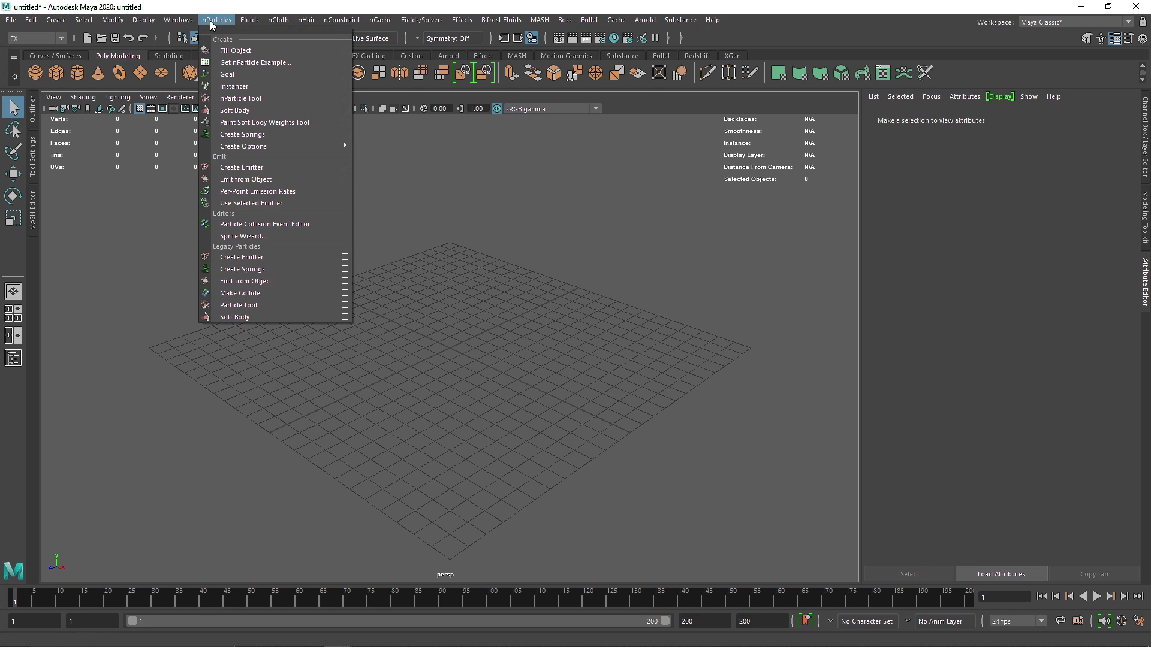
click(261, 167)
alt+drag(453, 334, 484, 328)
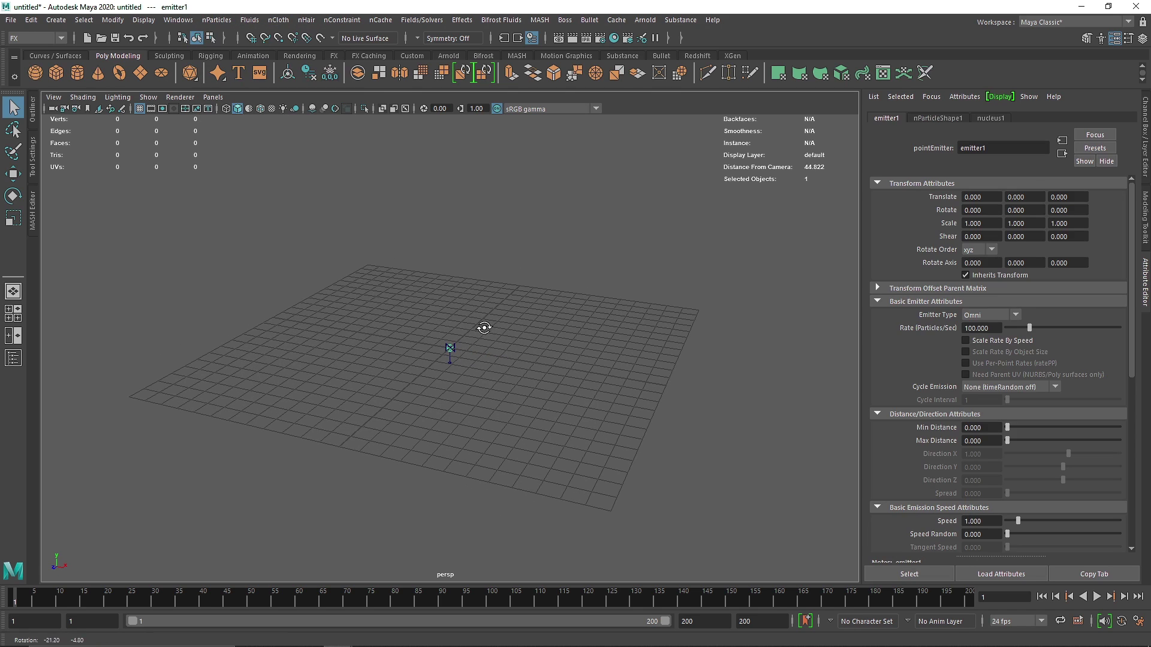
Change the particle emitter's type to Volume.
click(1004, 314)
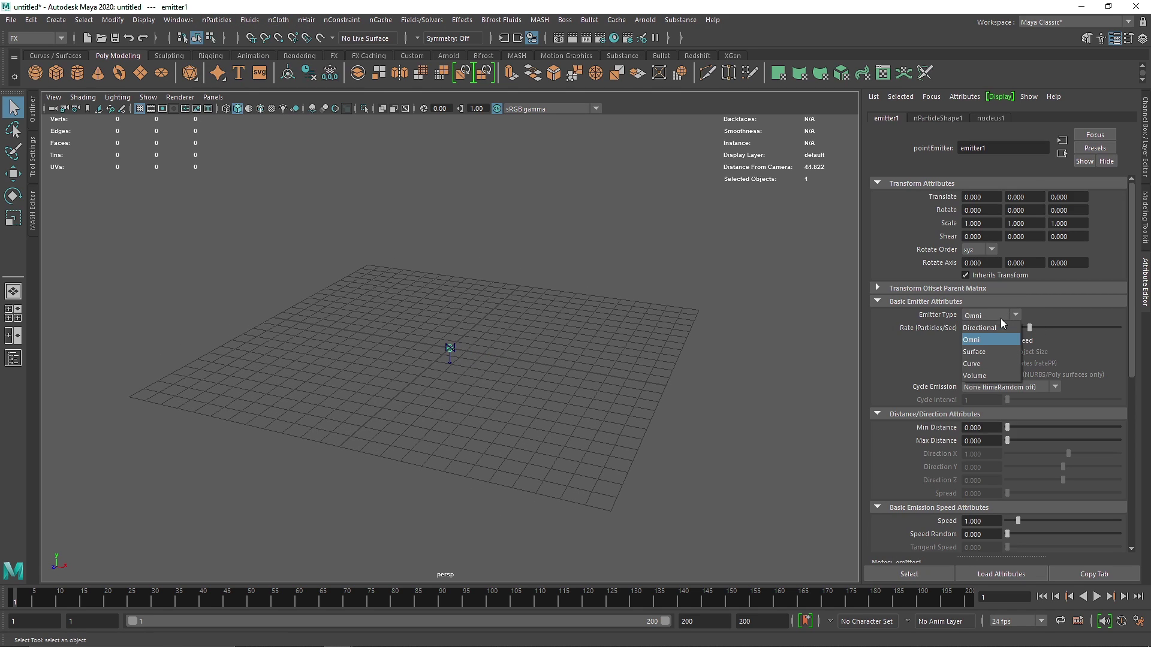
click(992, 376)
alt+drag(474, 339, 396, 360)
alt+right_drag(395, 359, 488, 373)
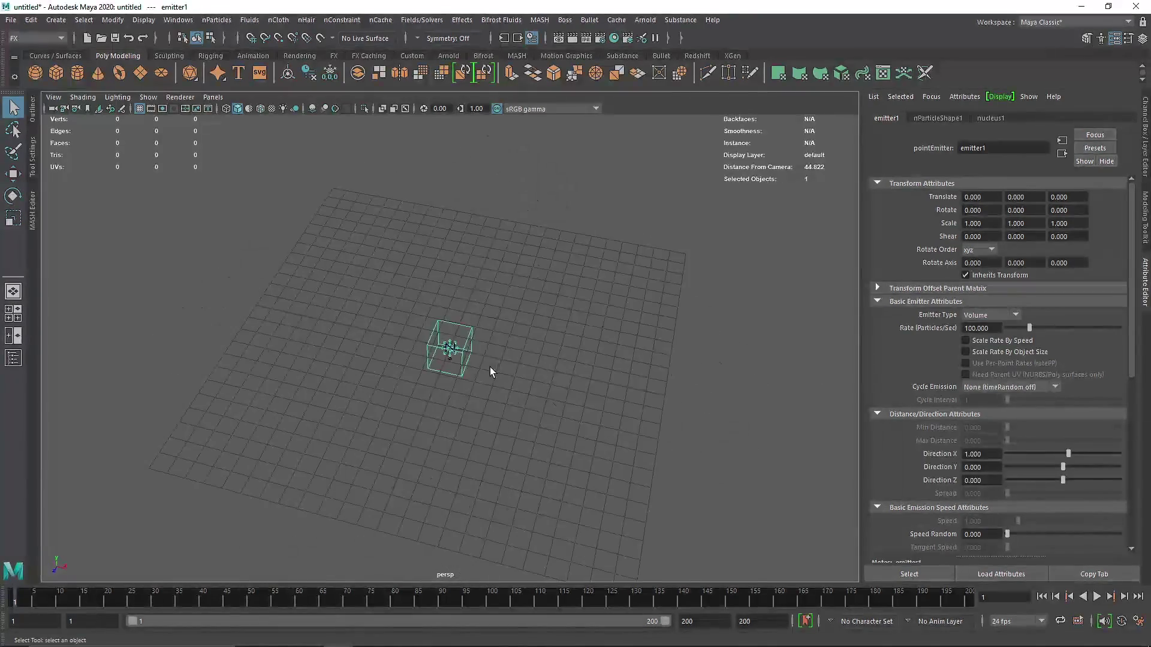
alt+drag(478, 368, 517, 369)
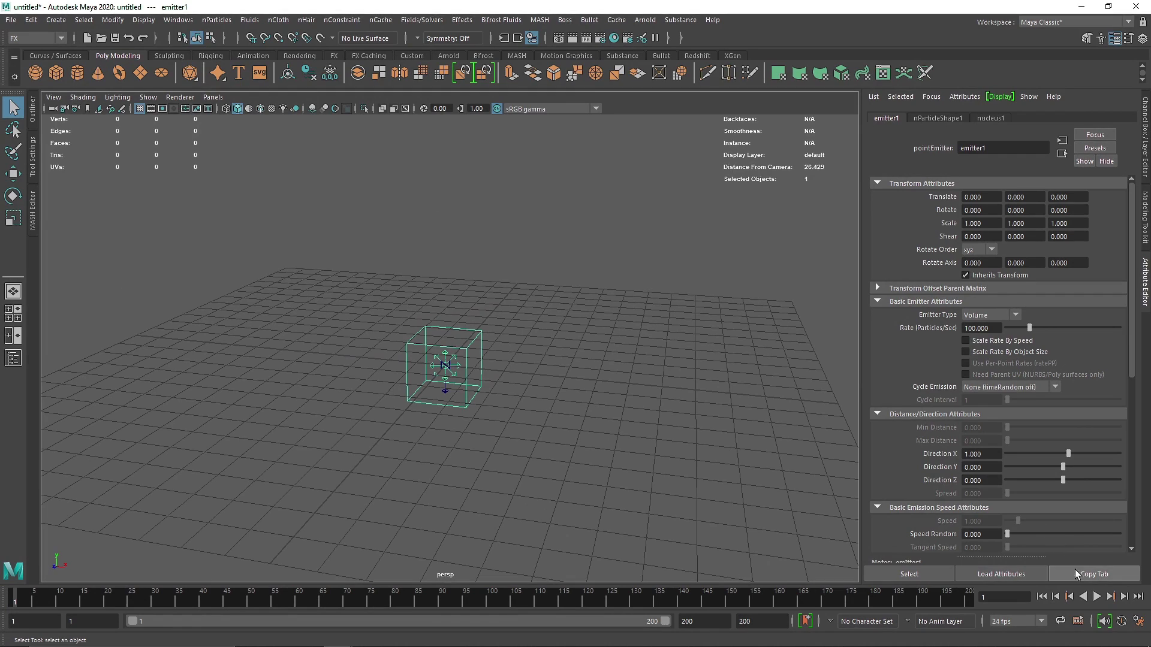
Play the simulation to preview the volume emission, stop it and return to the first frame.
click(1097, 596)
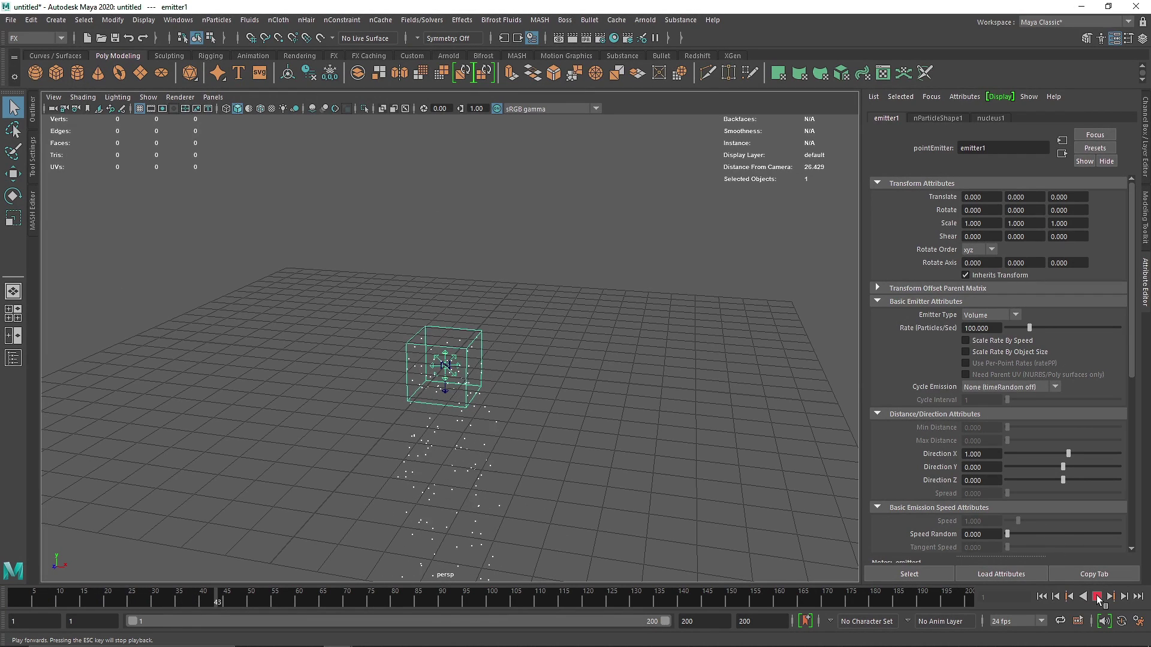
click(1096, 597)
click(1041, 597)
Set the nucleus gravity to 0 and play the simulation from the first frame to check the particle motion.
click(990, 119)
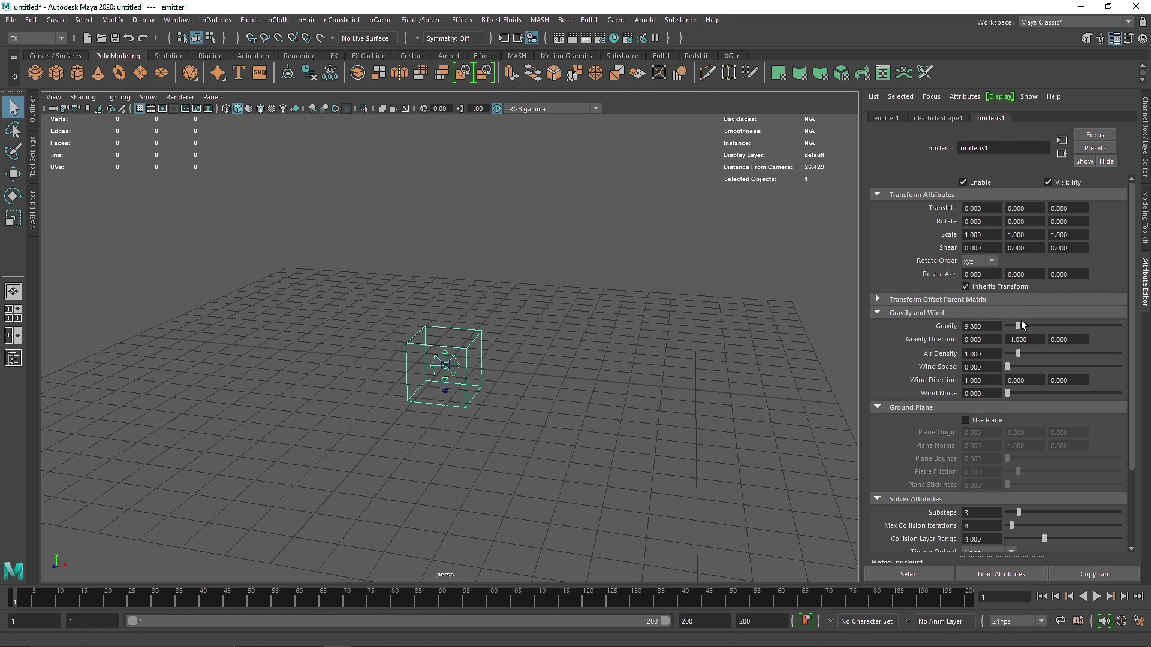
click(1097, 597)
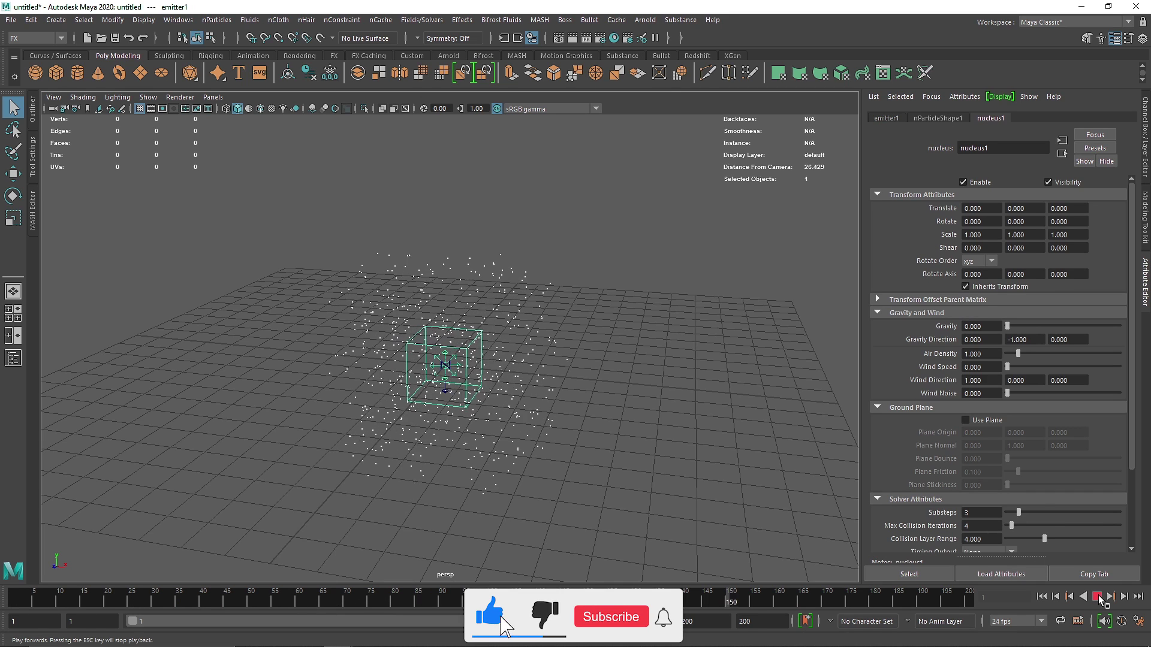
click(1097, 597)
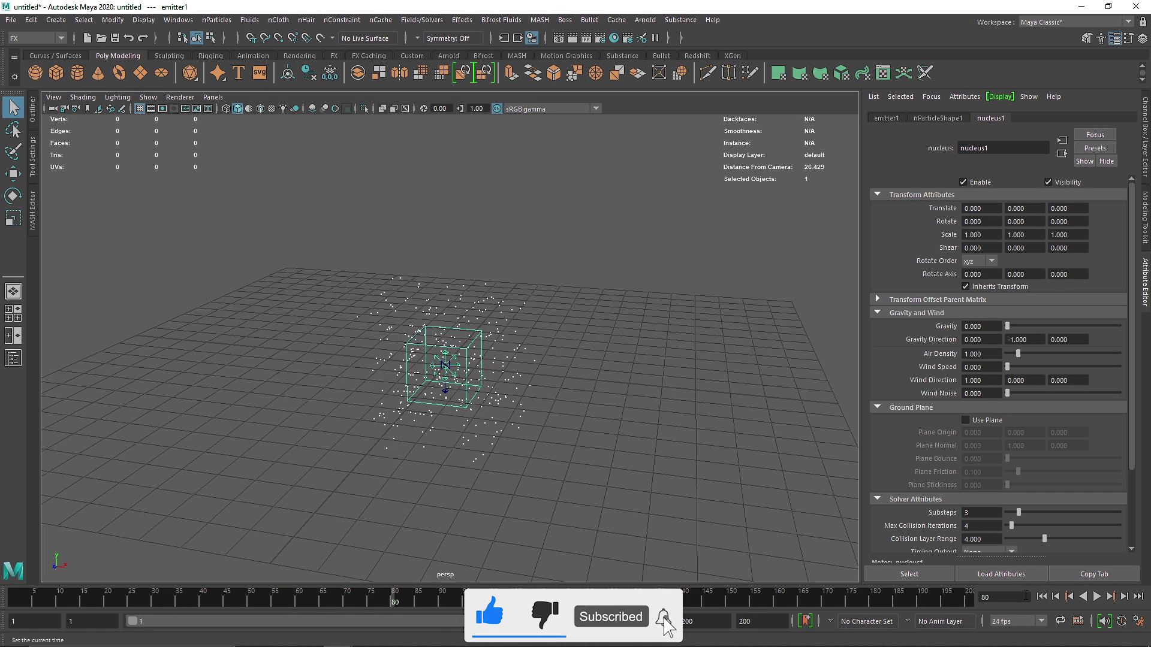
click(1042, 597)
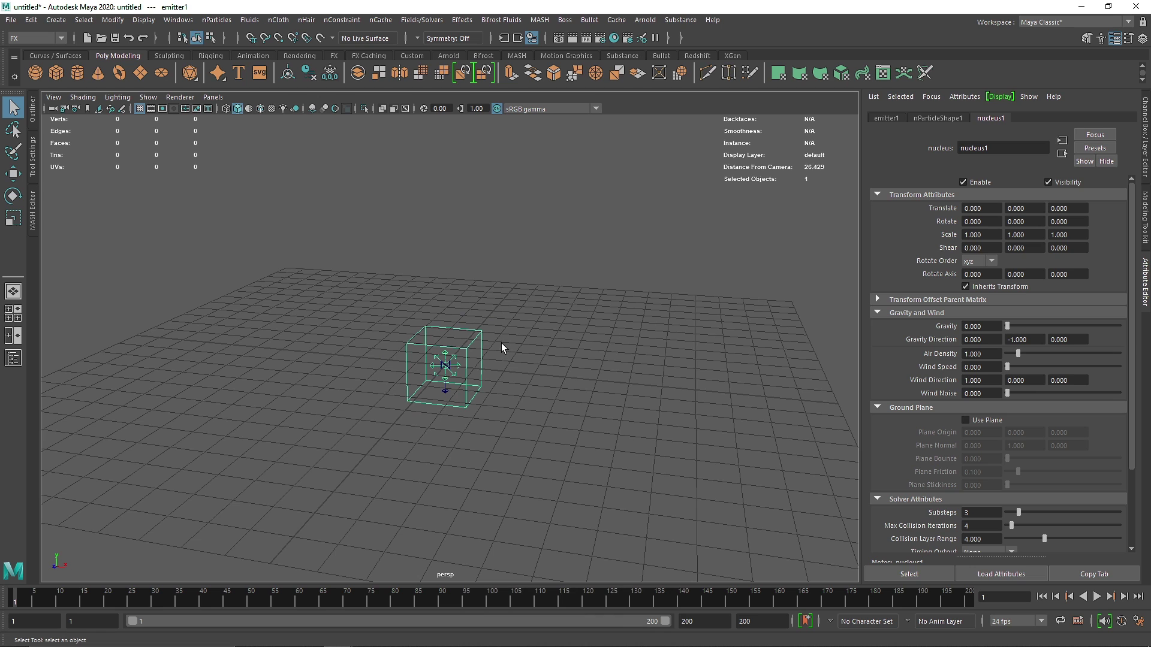
click(1097, 596)
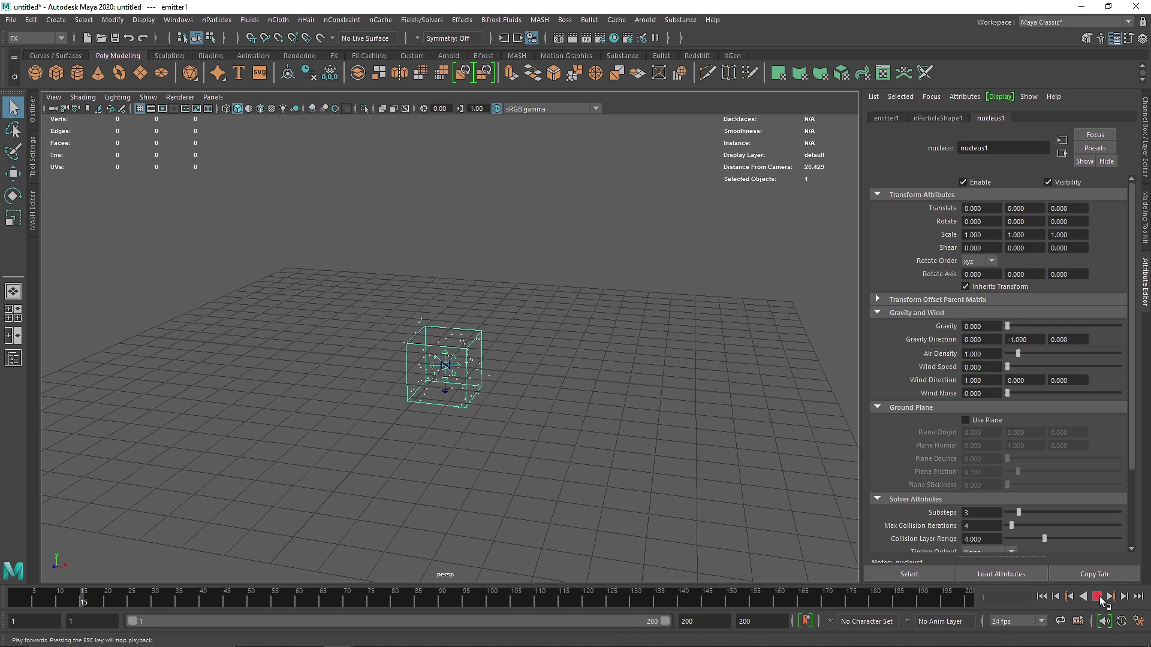
click(1097, 597)
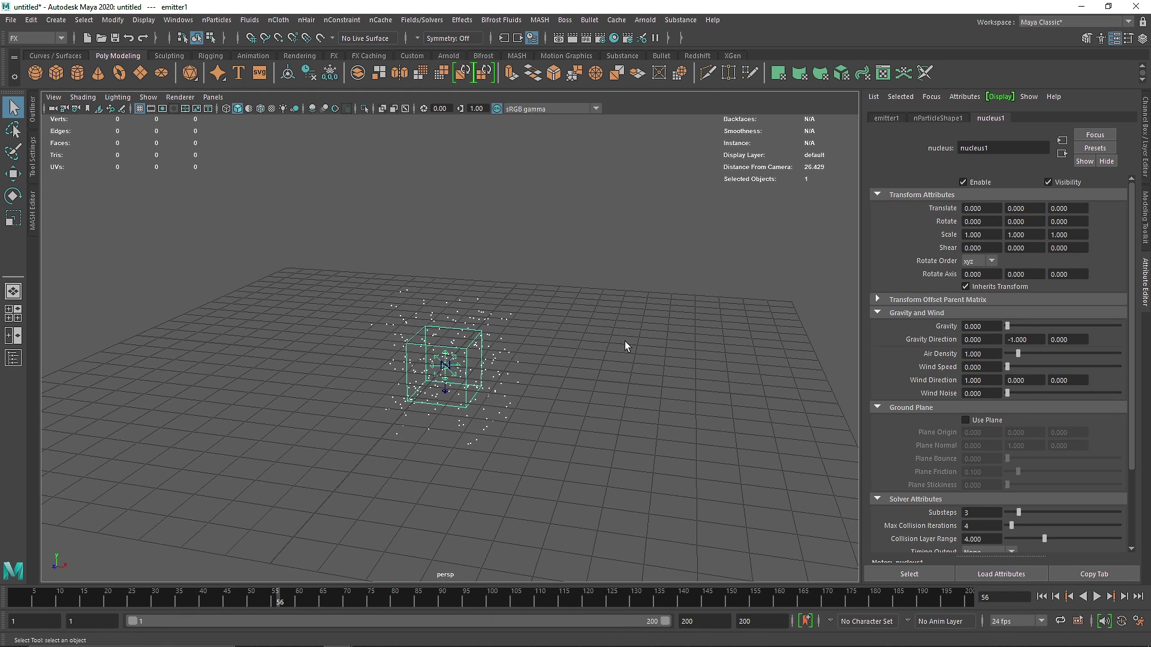
Add a Turbulence field to the emitted nParticles.
click(505, 387)
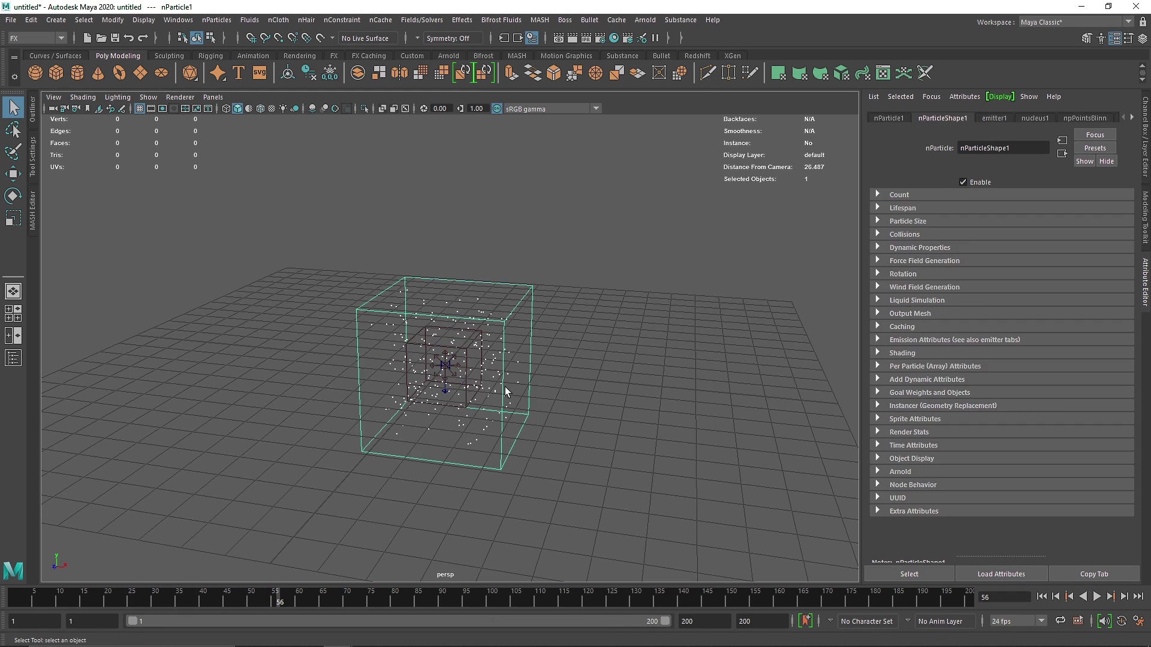
click(414, 21)
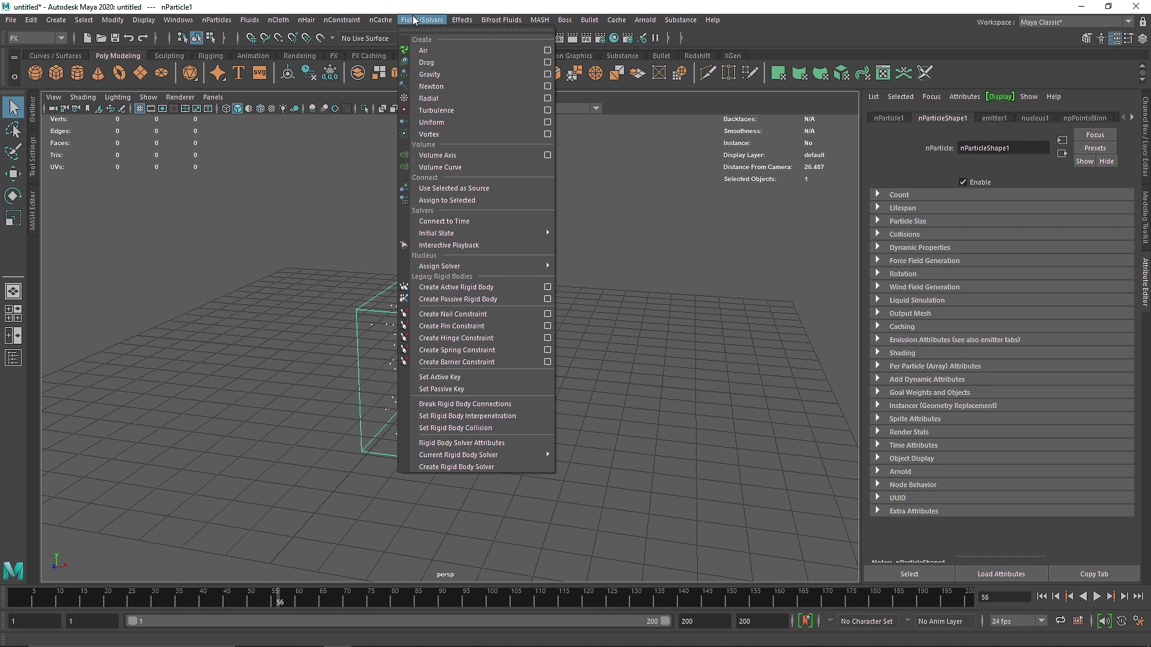
click(467, 110)
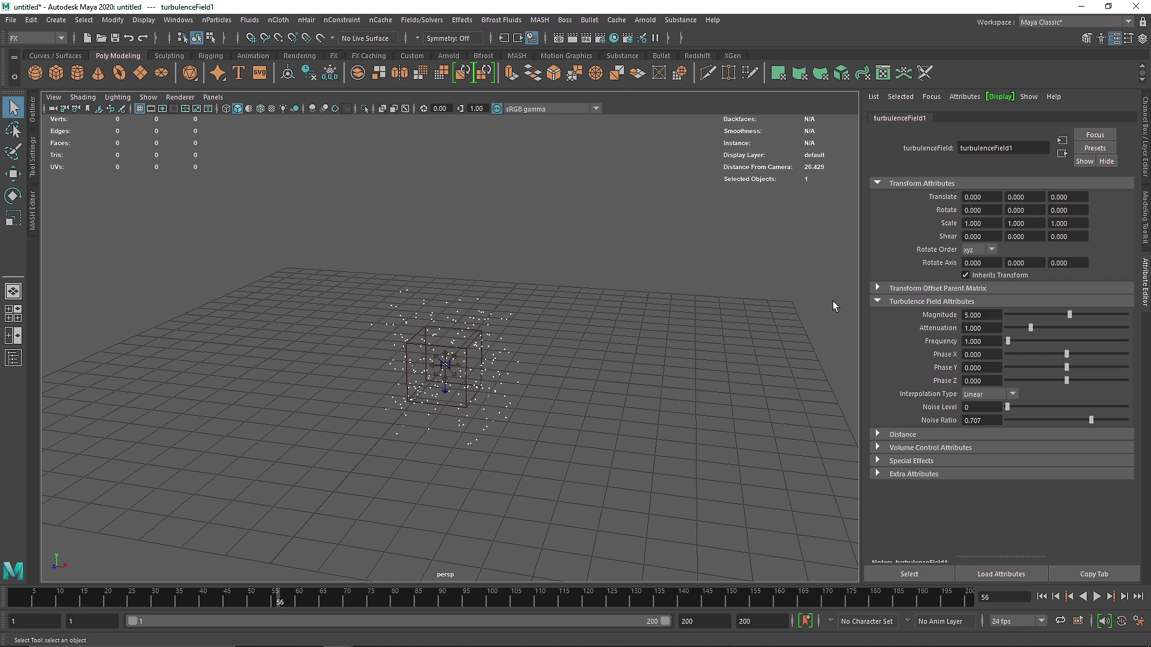
Set the turbulence field's magnitude to 25 and play the simulation from the start.
click(966, 315)
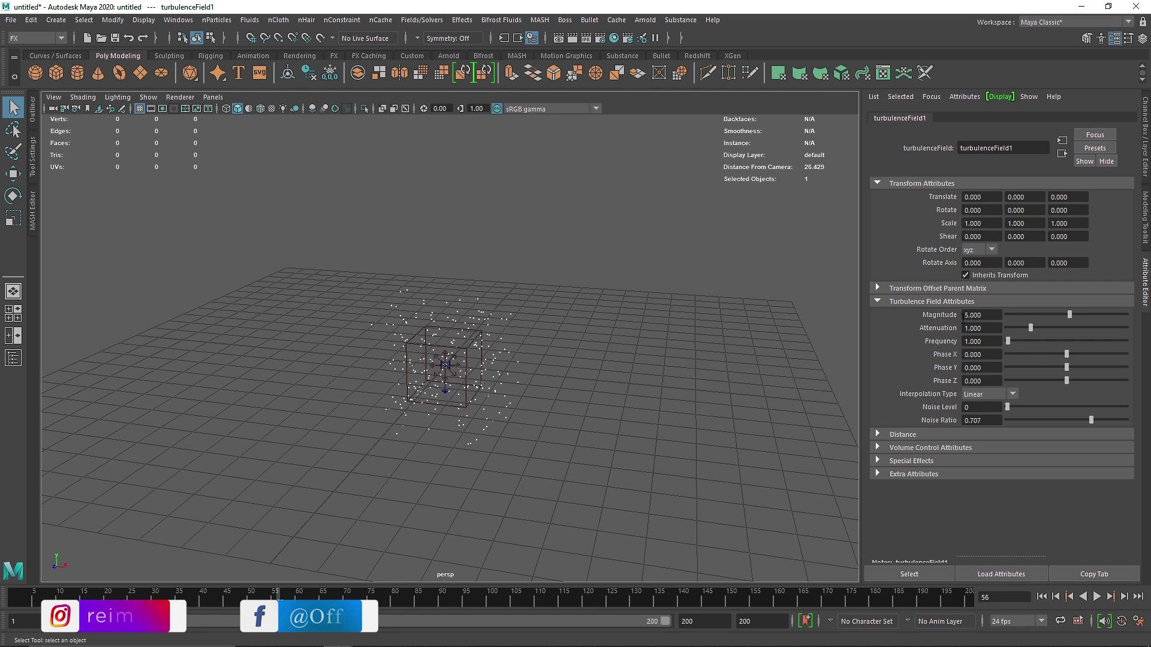
text(2)
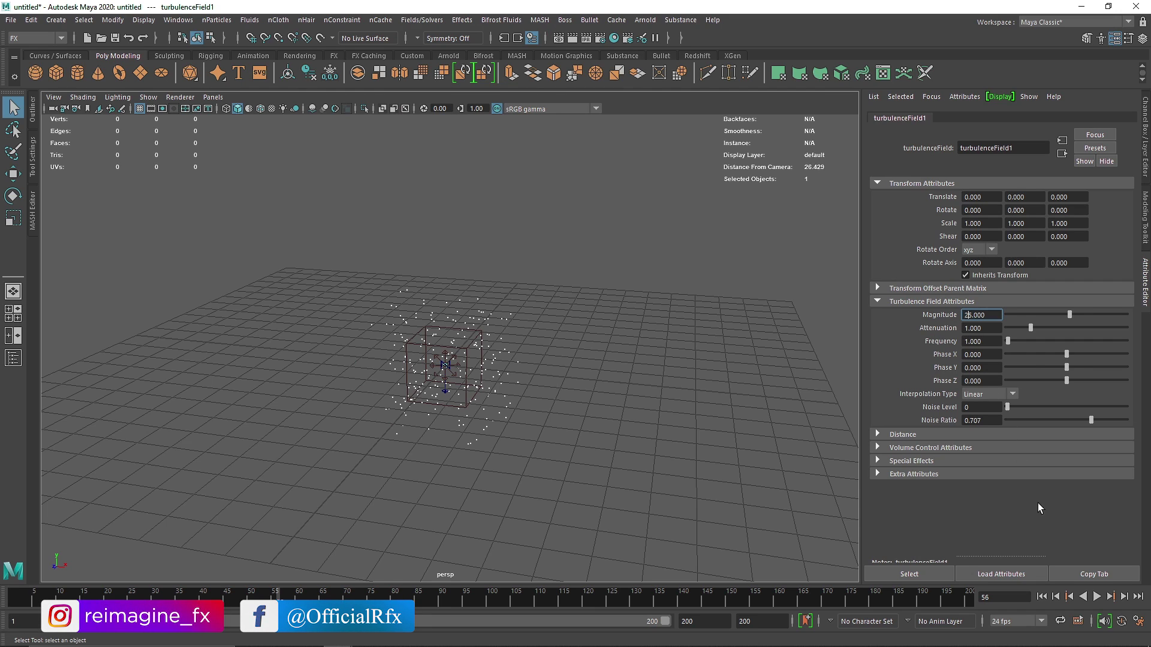
key(Tab)
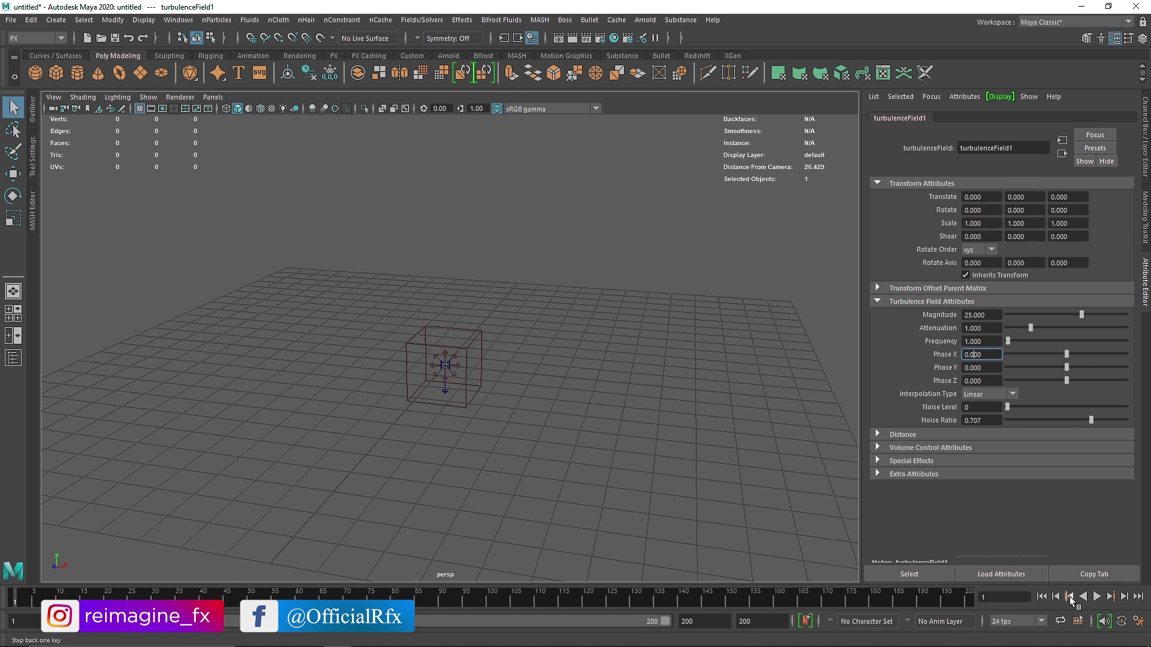
click(1097, 597)
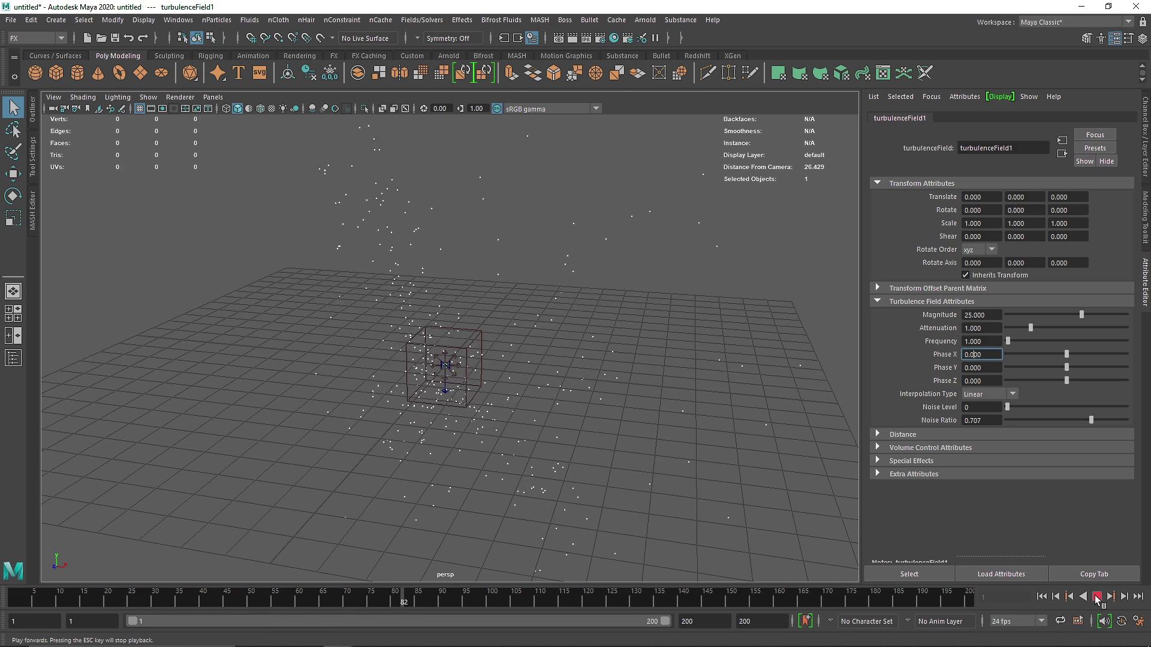
Set the turbulence field's noise level to 2 and preview the particle motion.
click(977, 410)
text(2)
key(Tab)
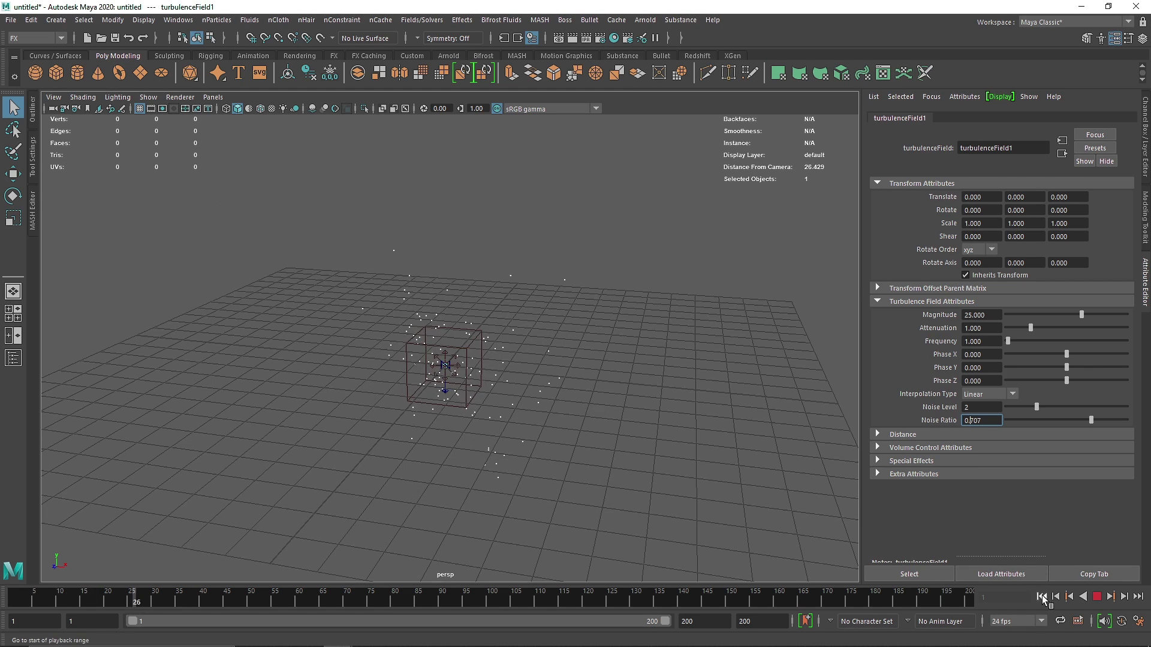
click(1097, 597)
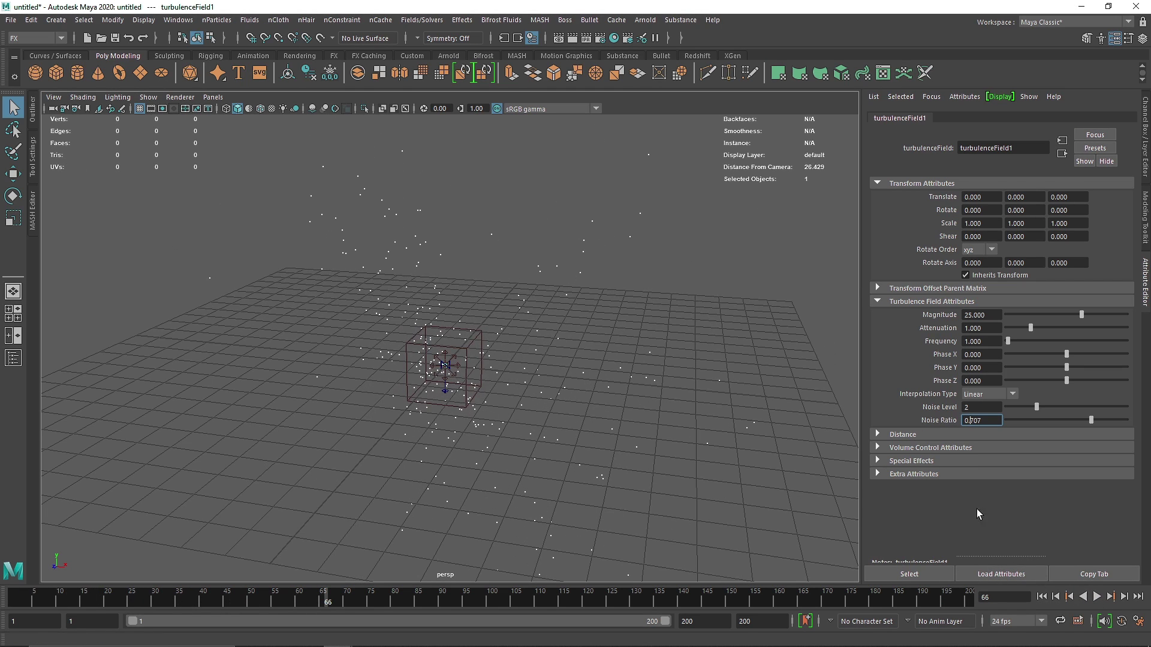
Select the nParticles, set the emitter's rate to 1000 particles per second and inspect the particle size settings.
drag(748, 221, 597, 263)
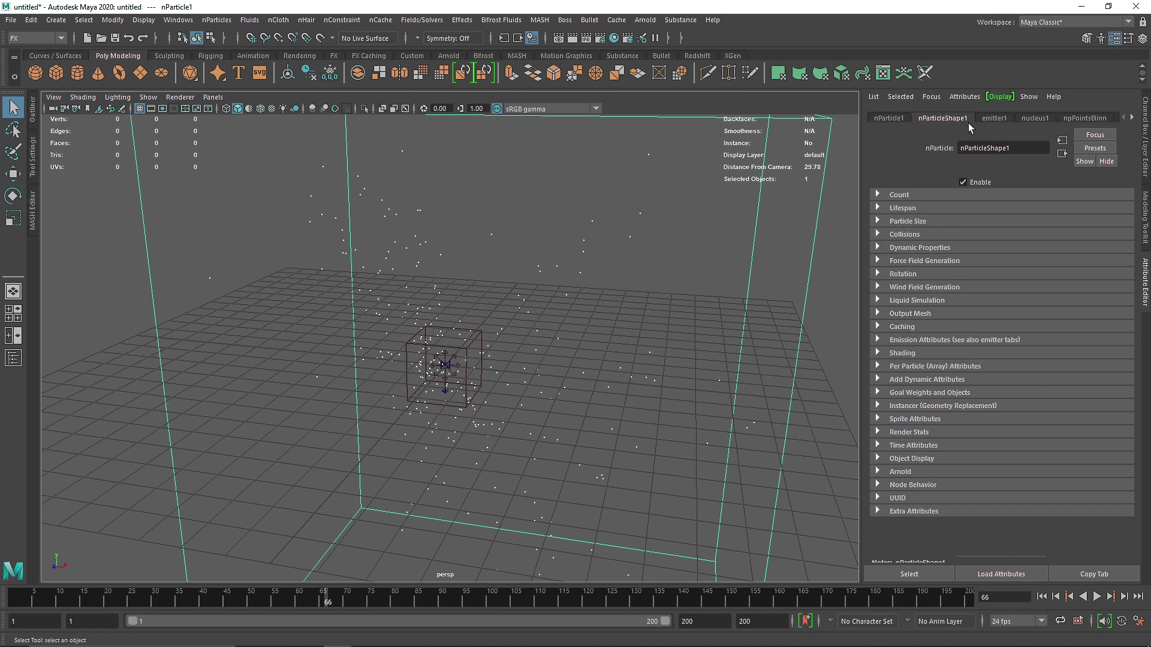
click(993, 118)
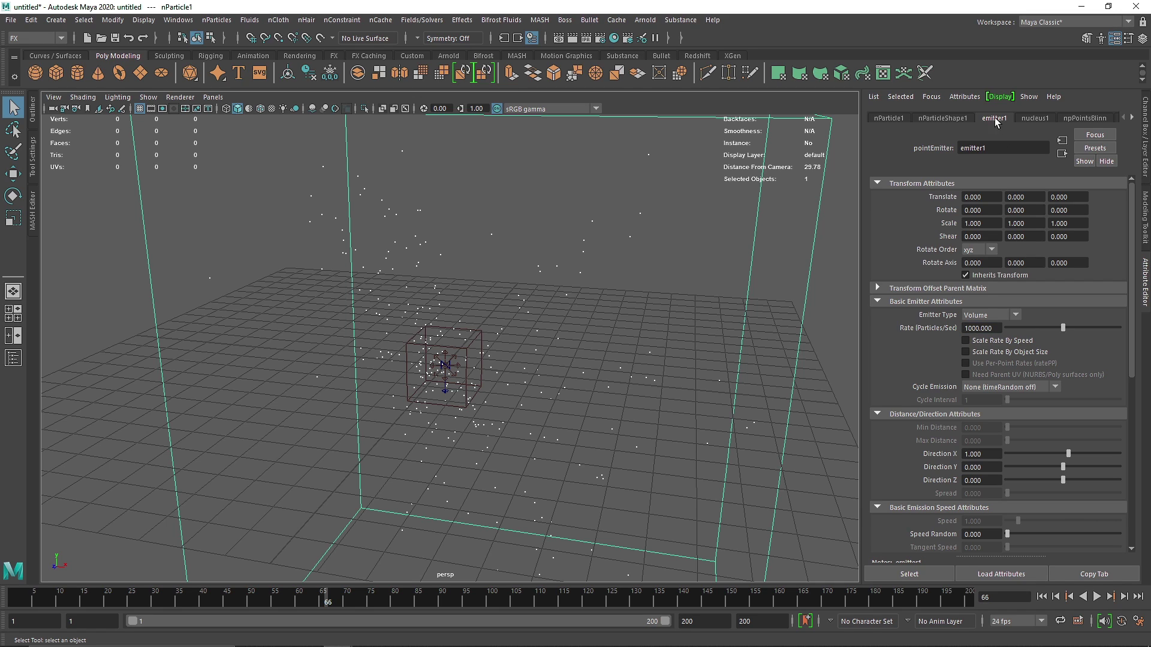
click(958, 120)
click(921, 222)
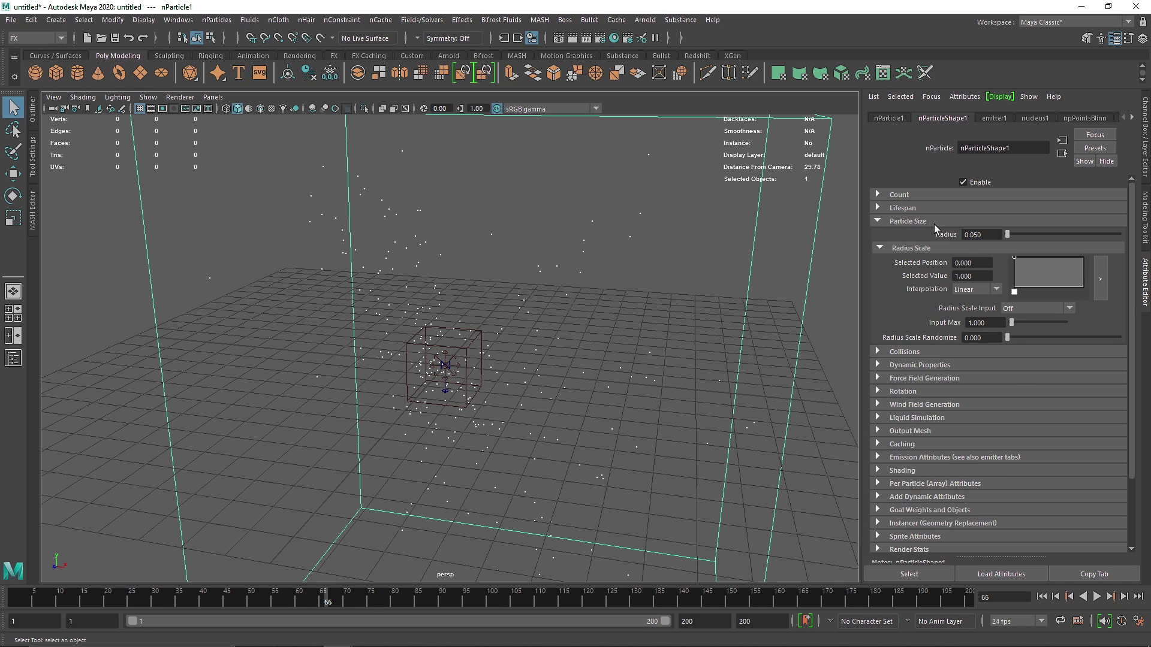
click(929, 221)
Replay the simulation several times from the first frame to examine the denser turbulent emission, then stop it.
click(1041, 597)
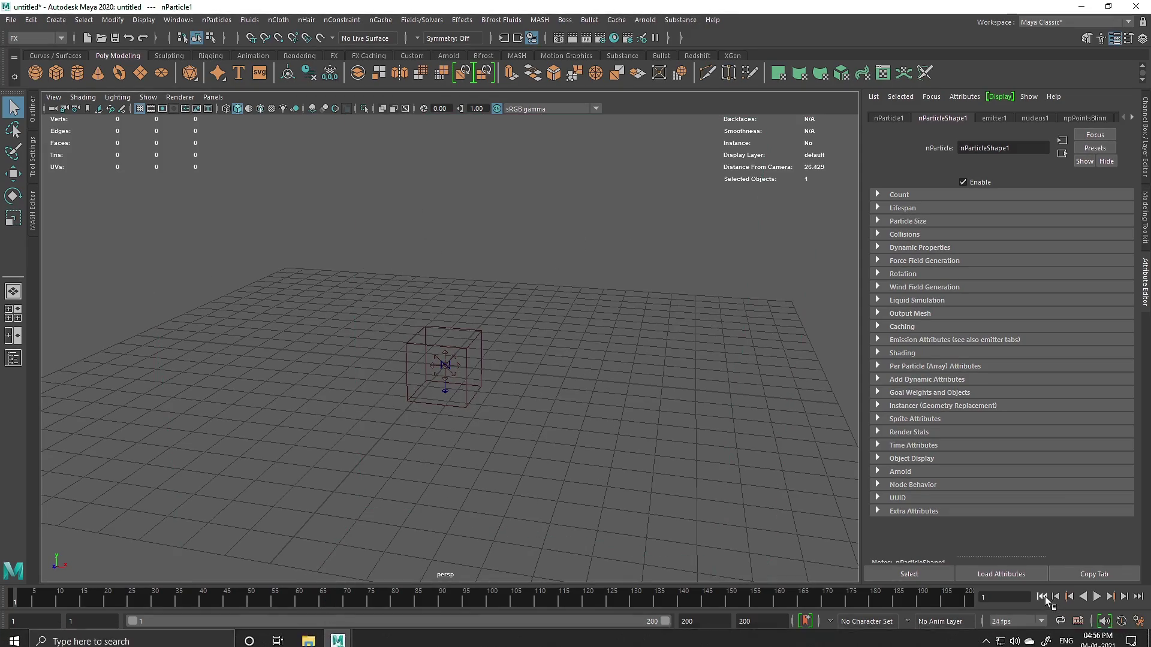
click(1097, 597)
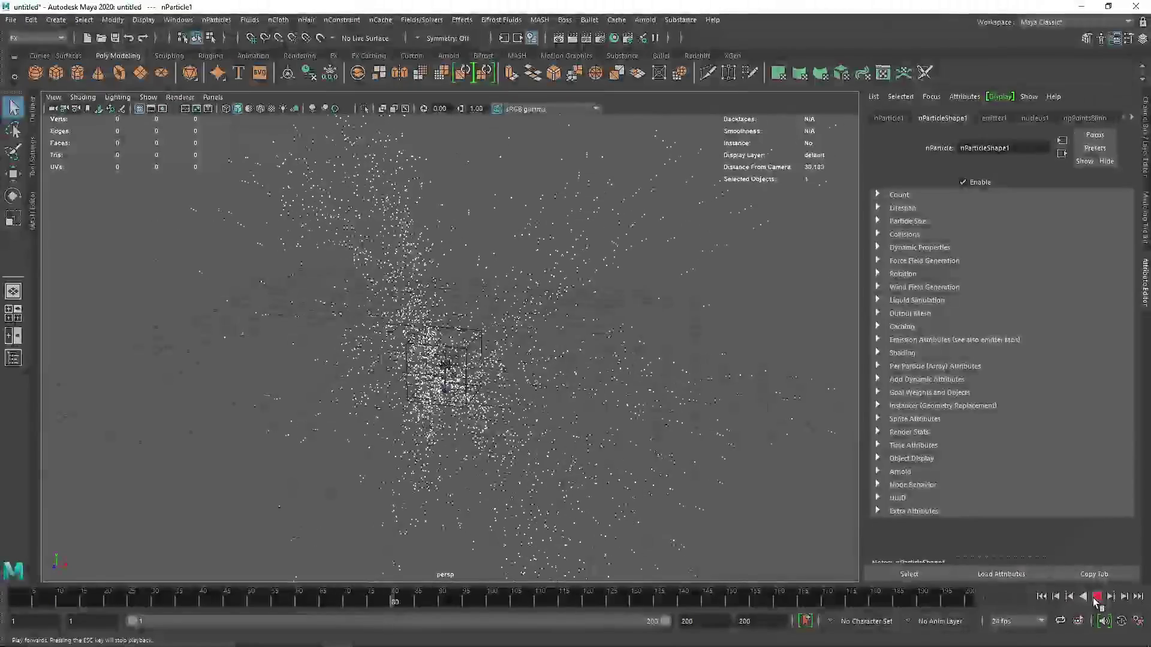
click(1042, 596)
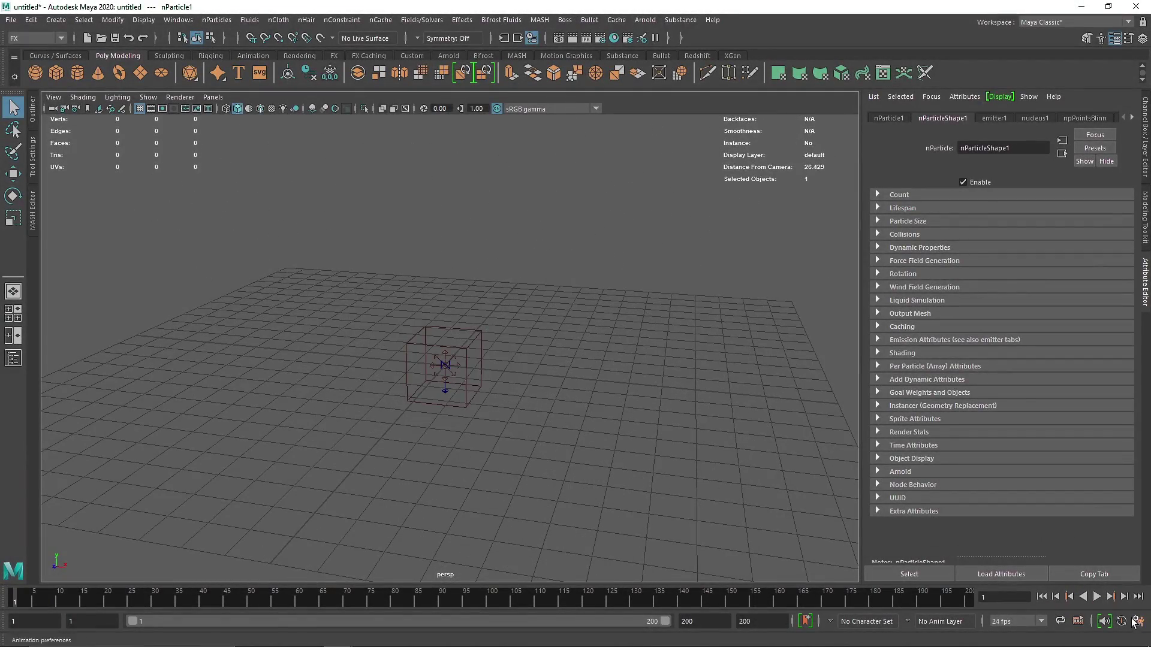
click(1097, 597)
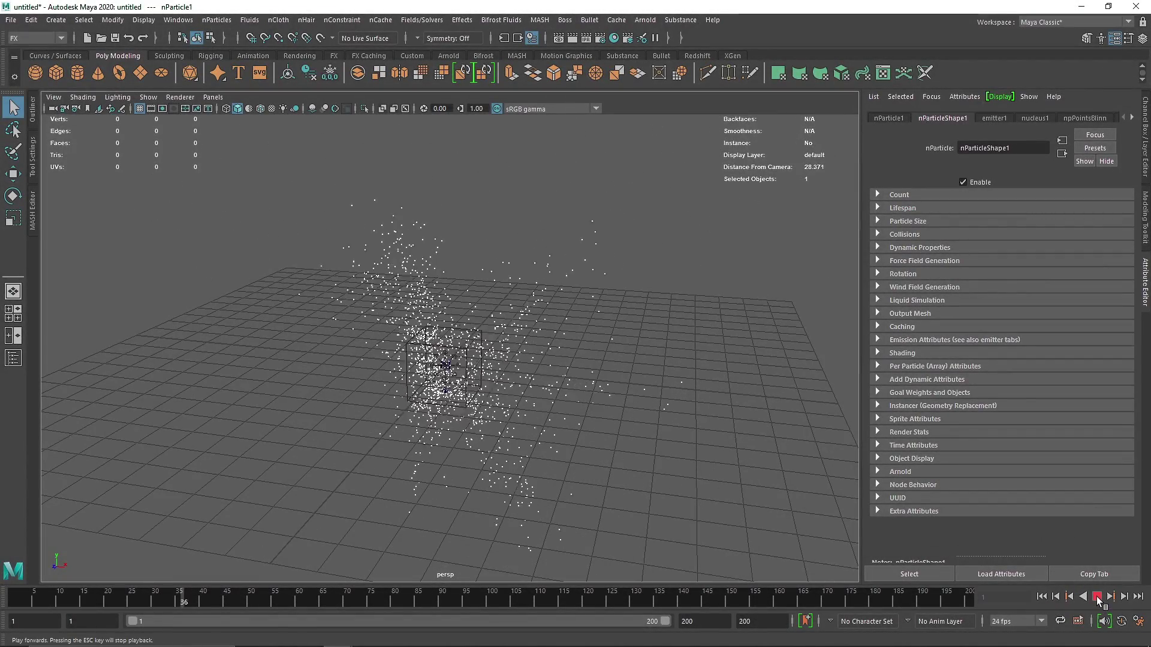
click(1097, 597)
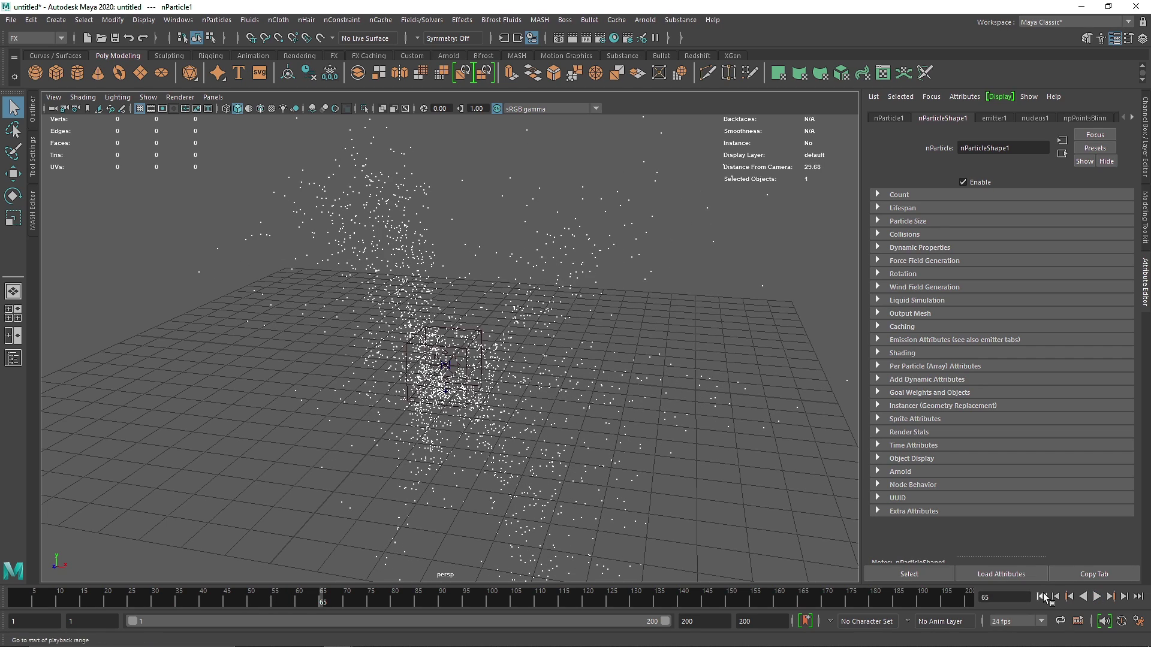
click(1042, 596)
click(1097, 597)
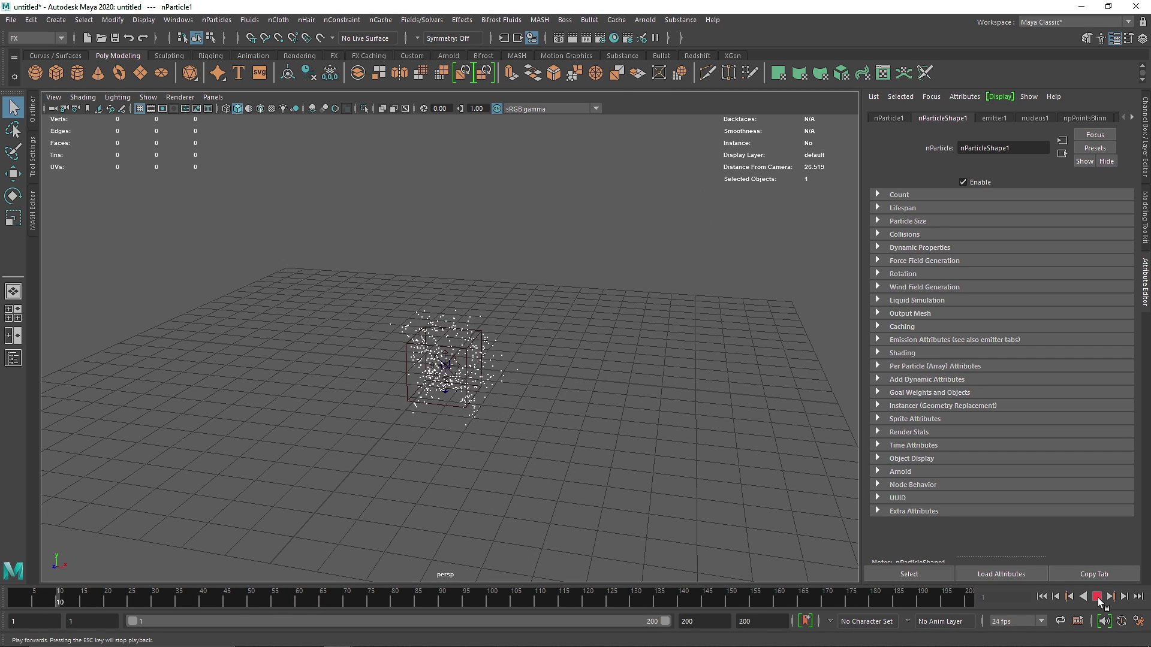
key(Escape)
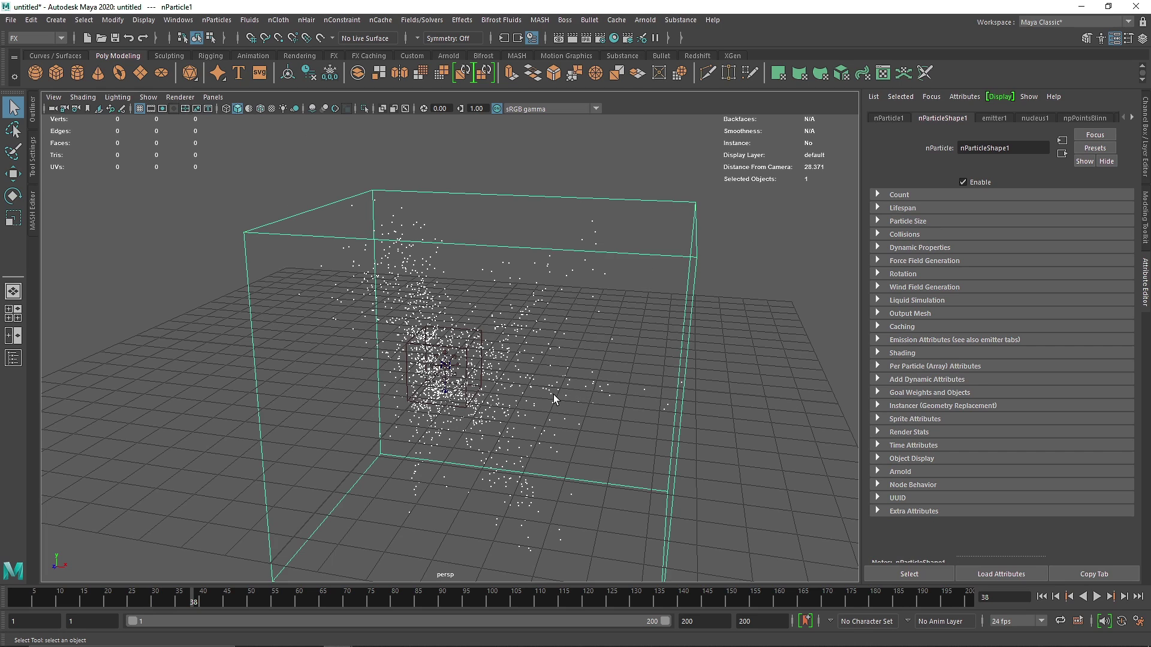
Add a Drag field to the selected nParticles and play the simulation from the first frame.
click(442, 20)
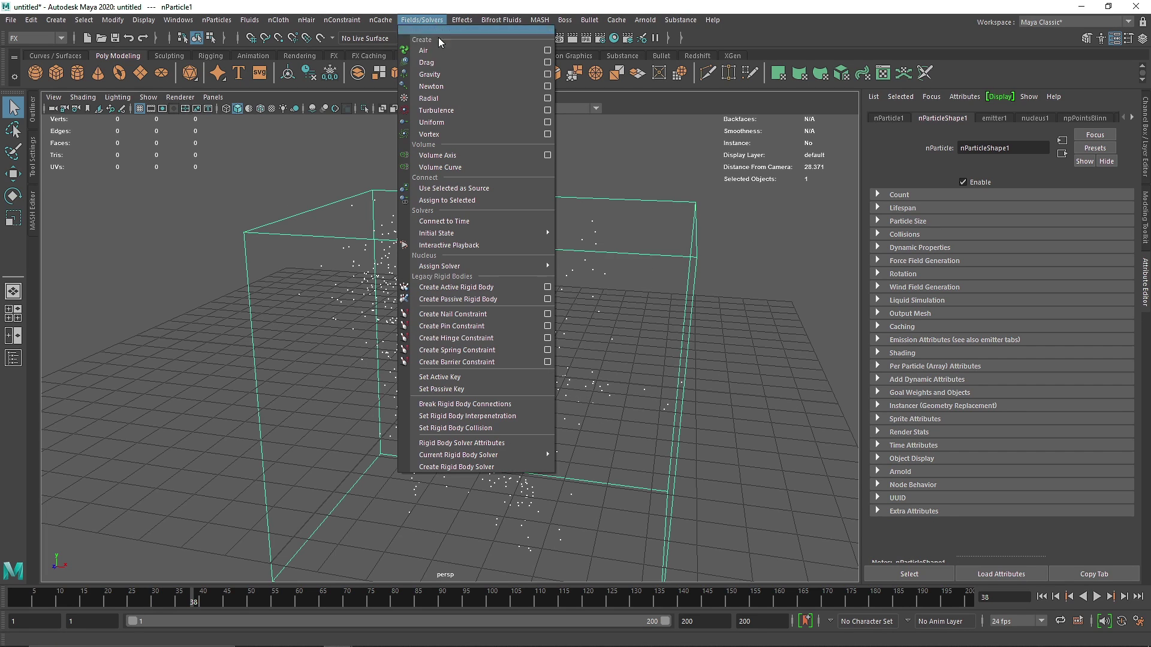
click(445, 62)
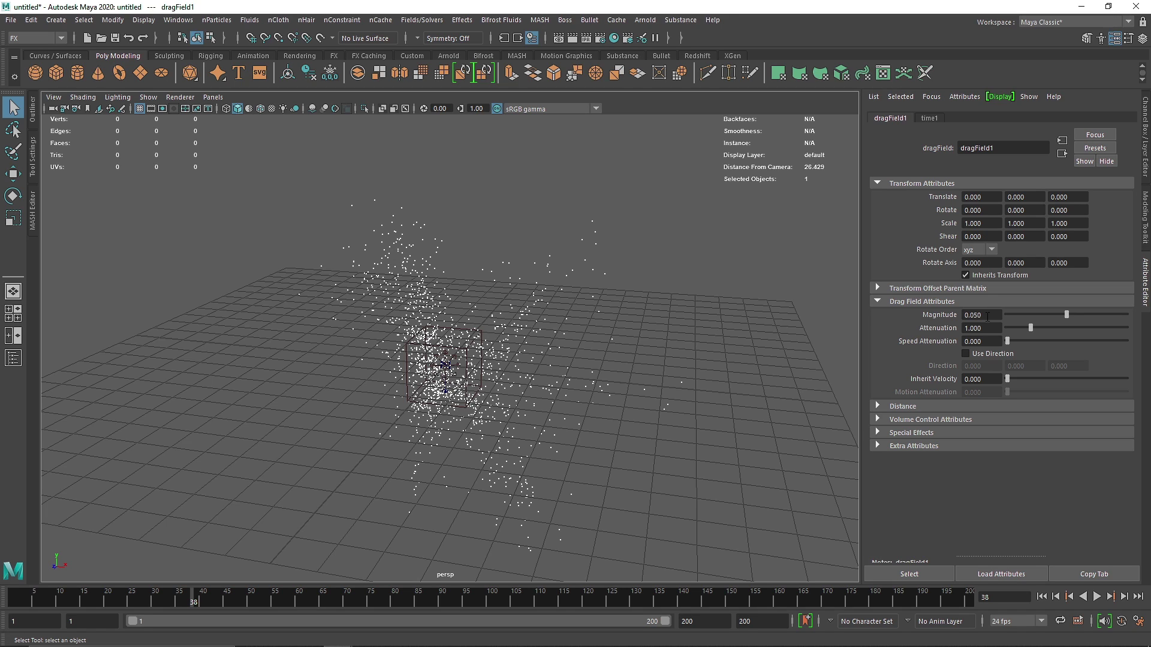
click(1042, 597)
click(1103, 598)
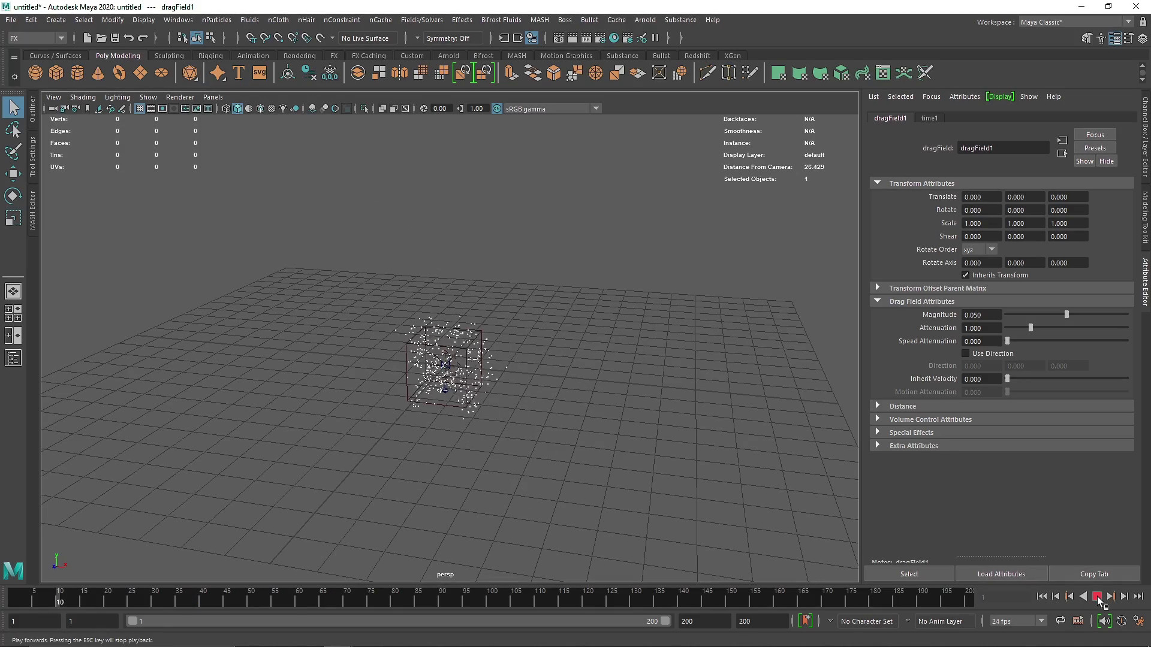
Set the drag field's magnitude to 15 and replay the simulation from the first frame.
drag(1067, 315, 1074, 315)
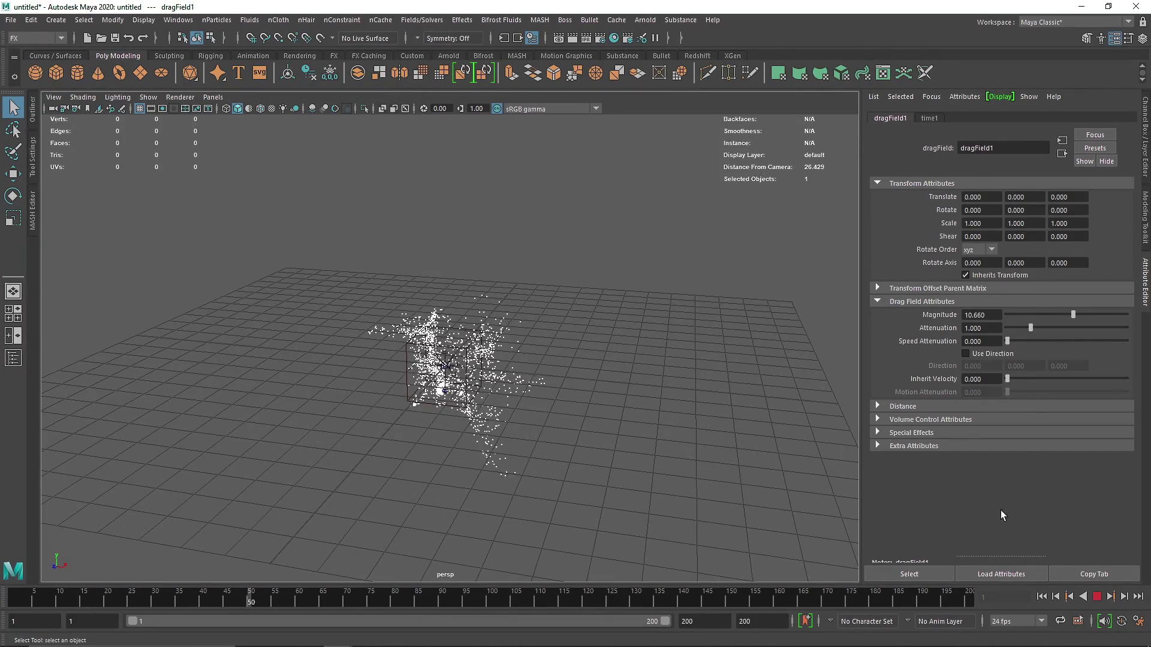
click(981, 315)
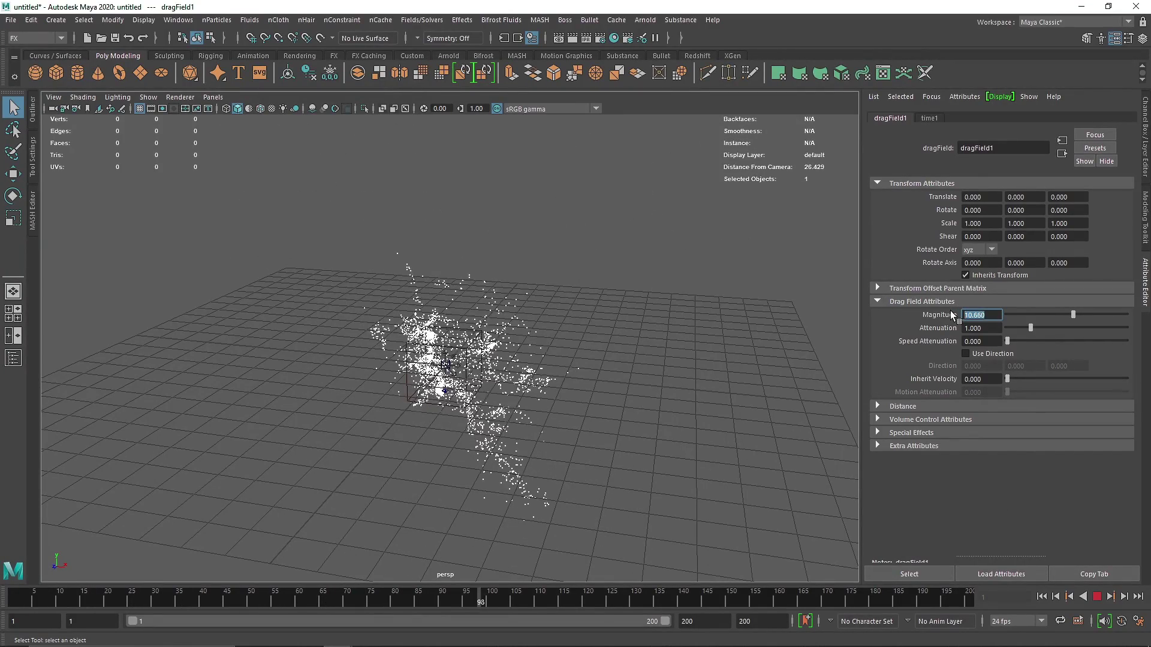
text(15)
key(Return)
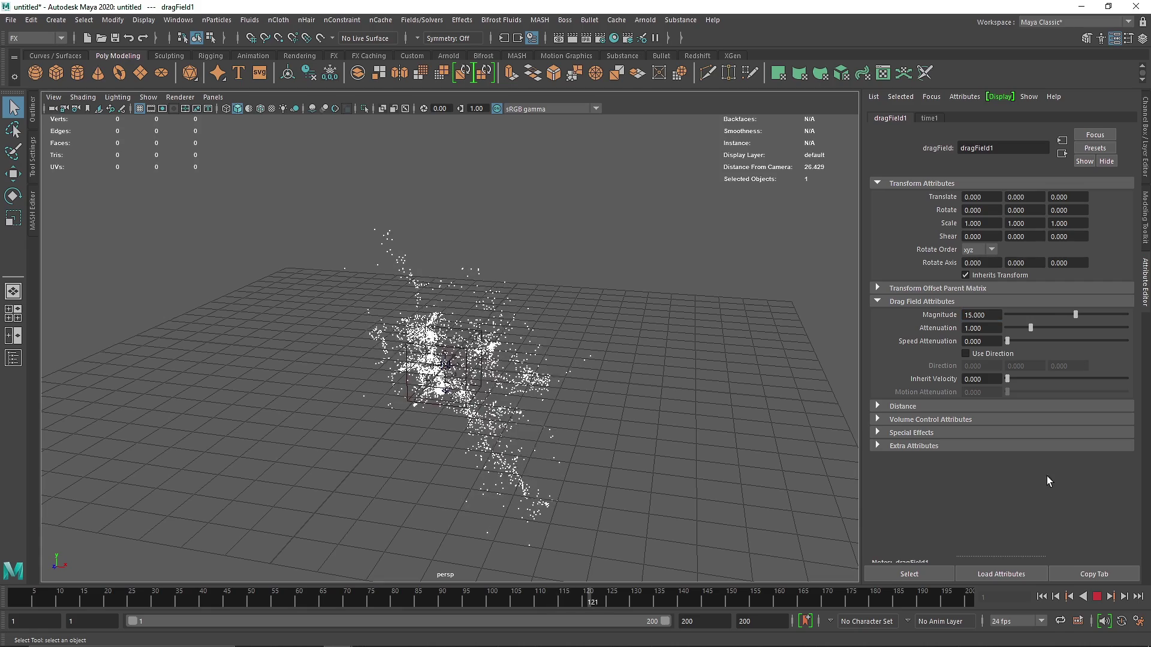
click(1097, 597)
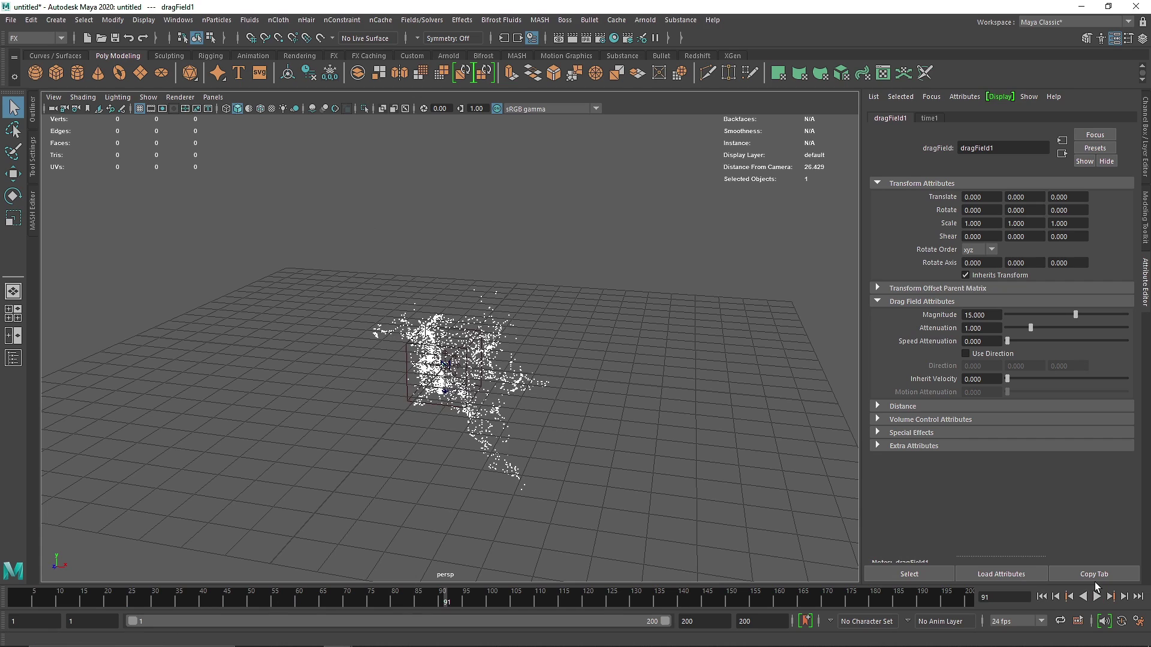
click(1097, 597)
click(1097, 597)
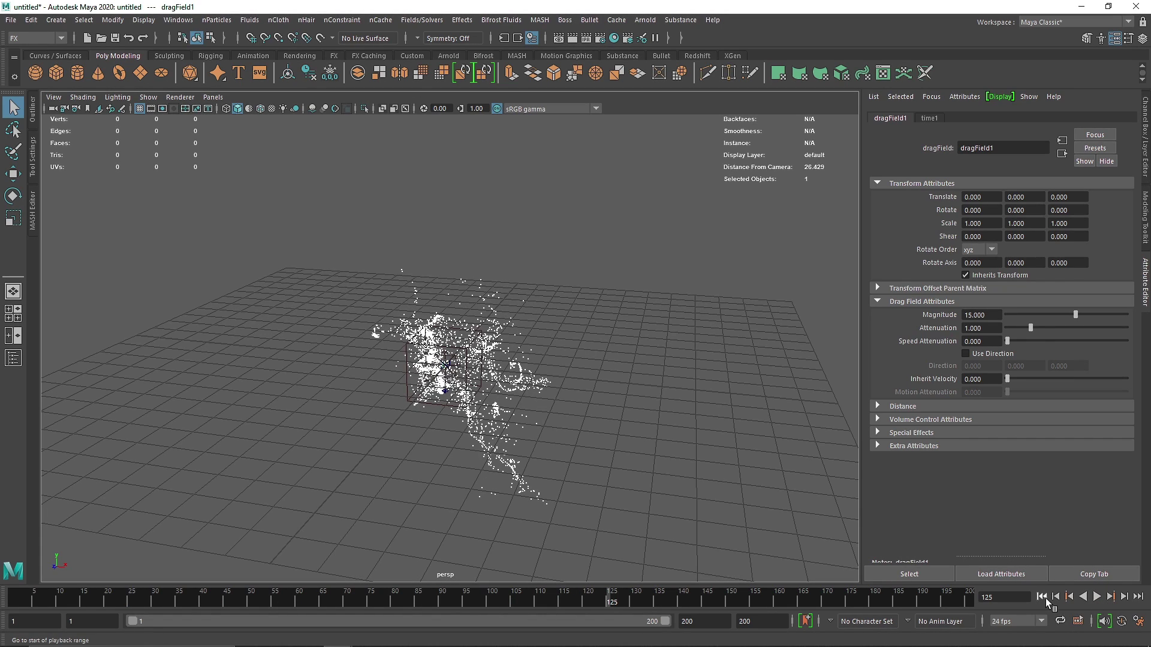
click(1045, 598)
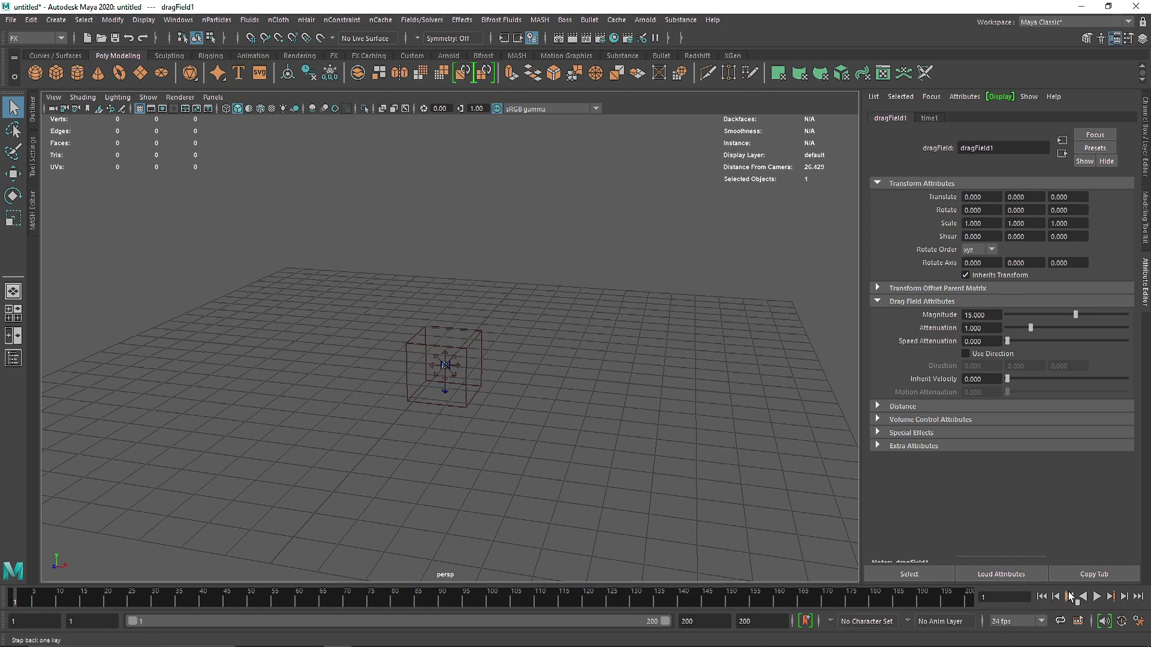
click(1097, 596)
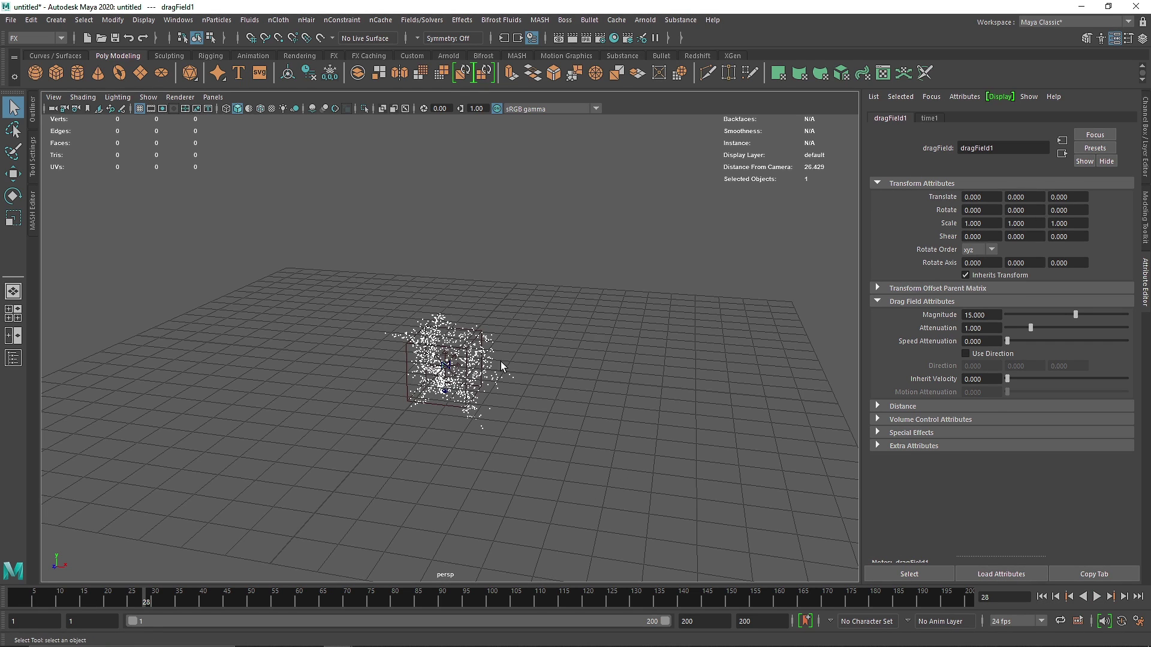
Select the nParticles, add a Vortex field to them and play the simulation.
click(500, 385)
click(433, 21)
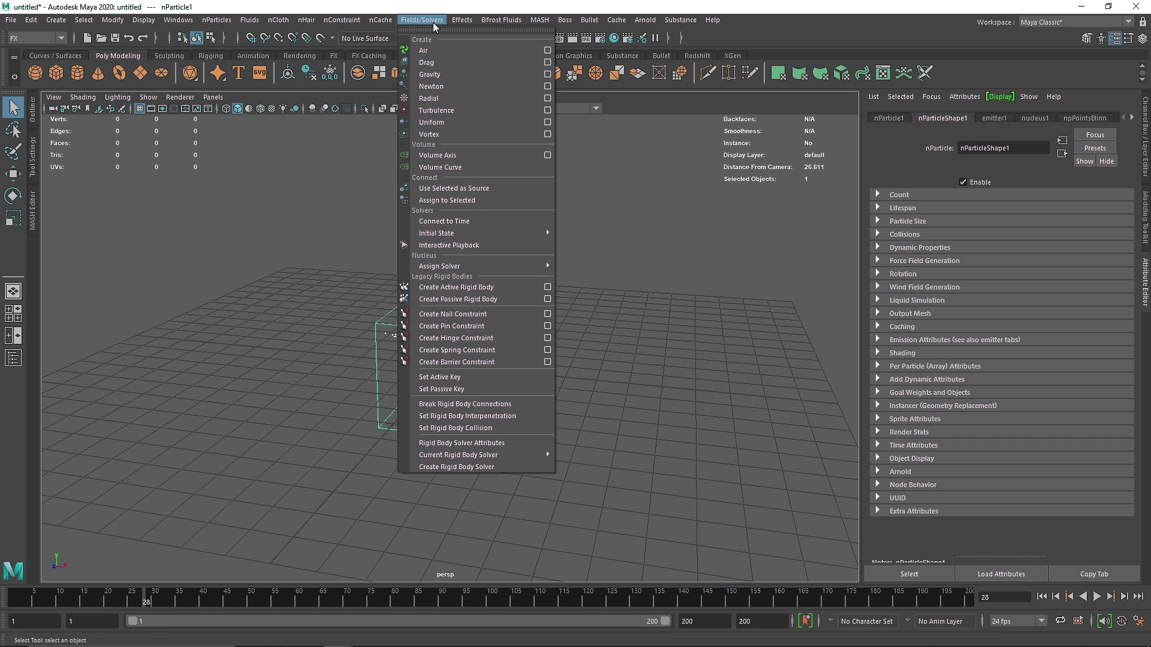
click(452, 131)
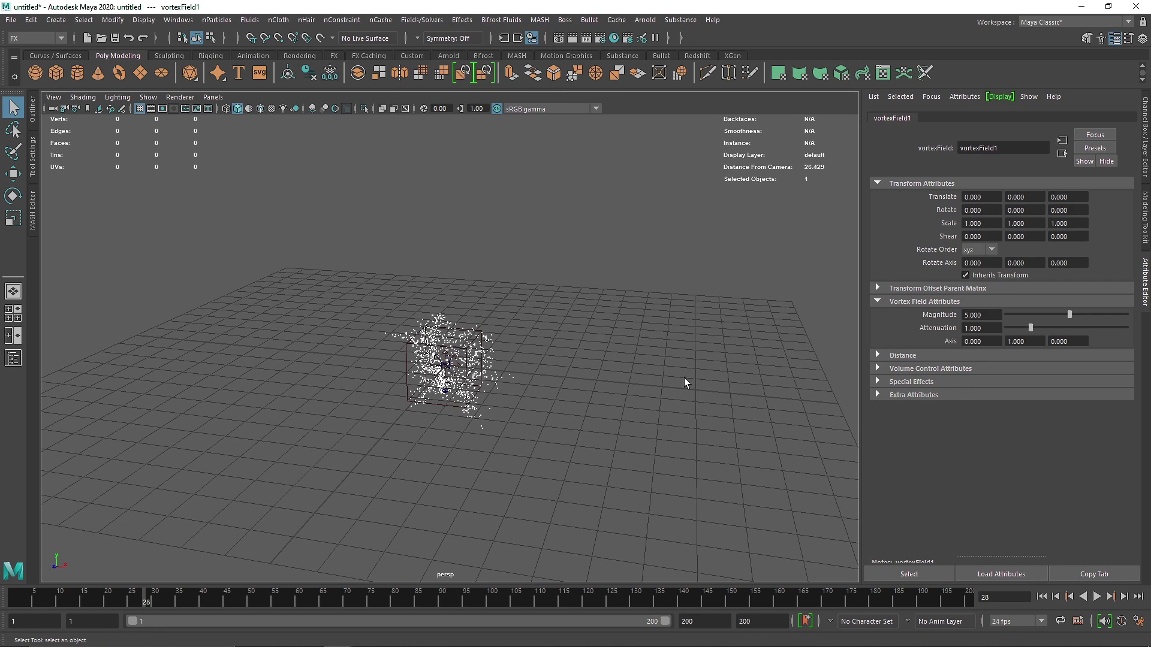
click(1099, 596)
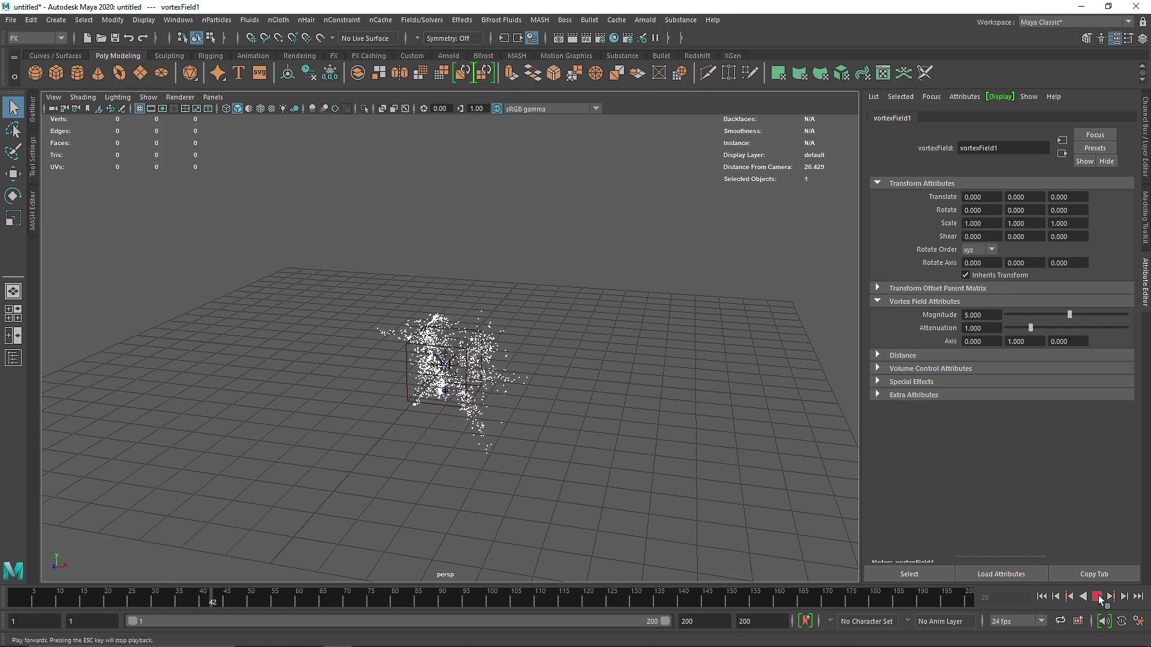
alt+drag(570, 360, 454, 403)
Set the vortex field's magnitude to 60 while the simulation plays and check the swirling motion.
mouse_move(1070, 315)
mouse_down()
mouse_move(1107, 314)
mouse_move(1090, 316)
mouse_up()
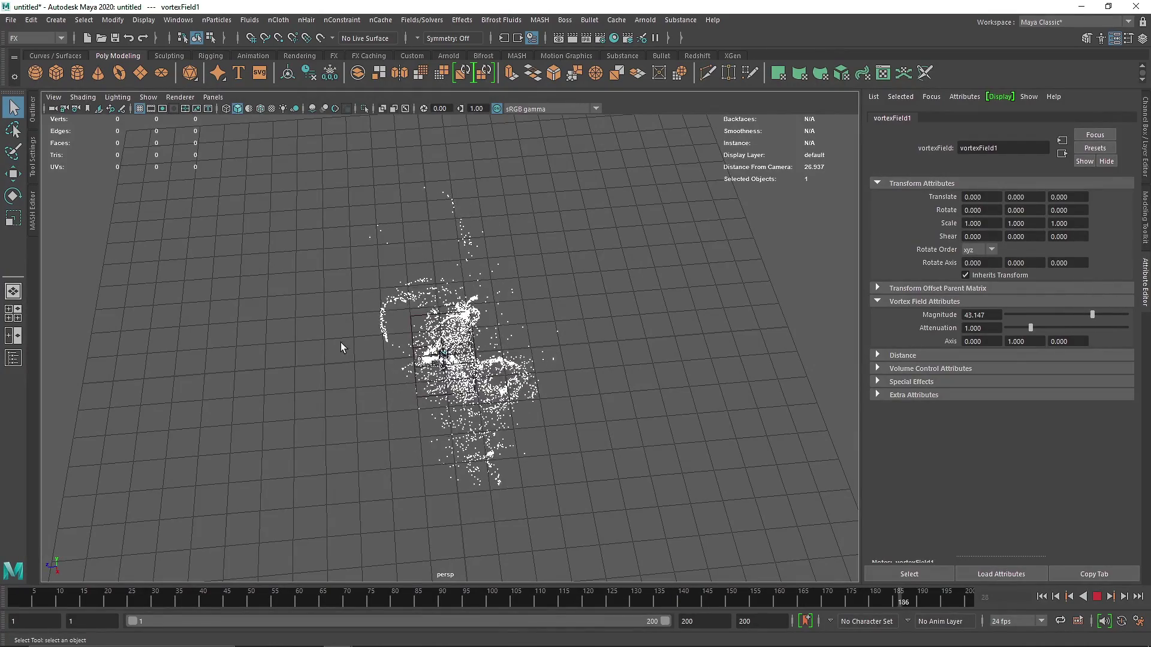
alt+drag(419, 430, 510, 365)
double_click(1000, 314)
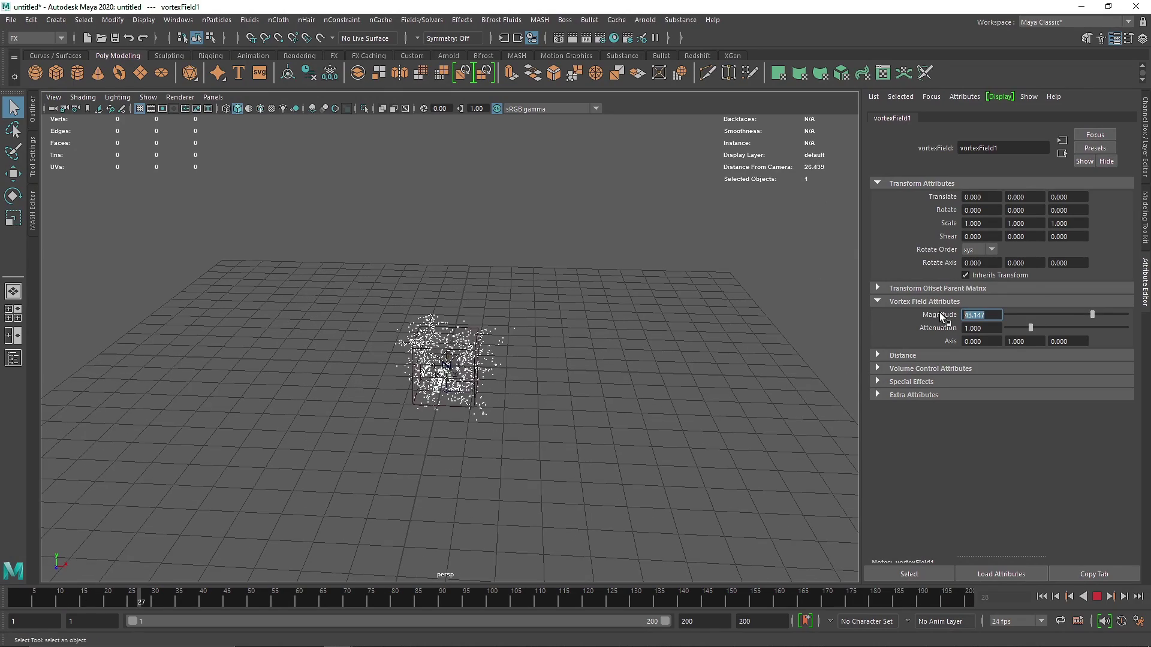
text(60)
key(Return)
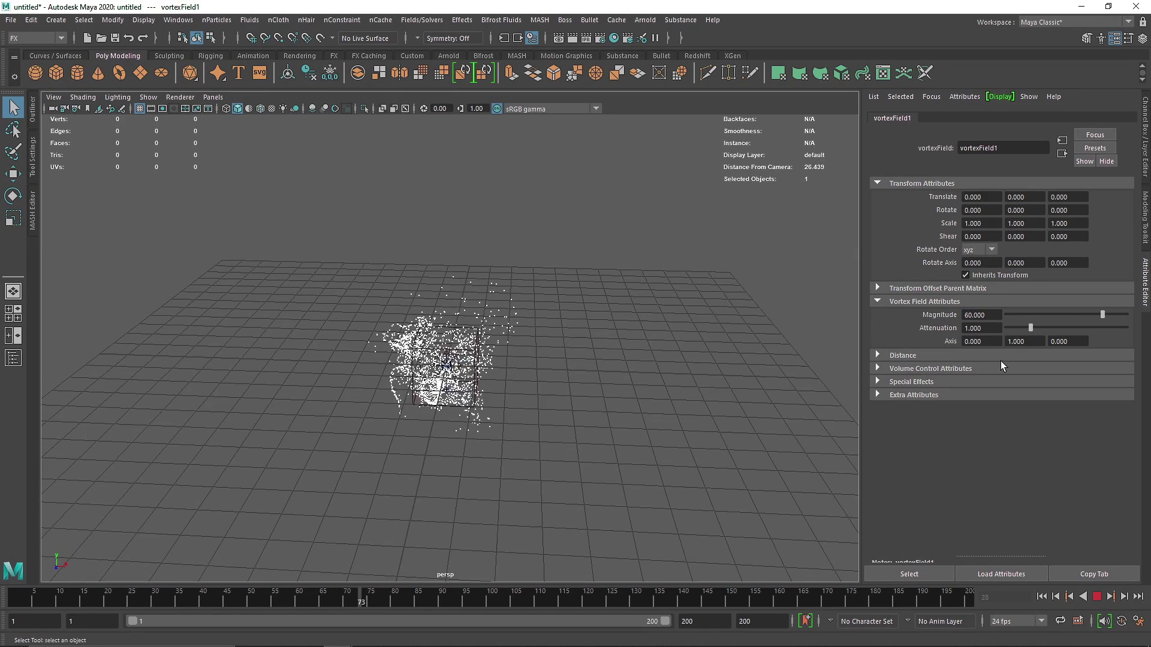
alt+drag(580, 346, 550, 344)
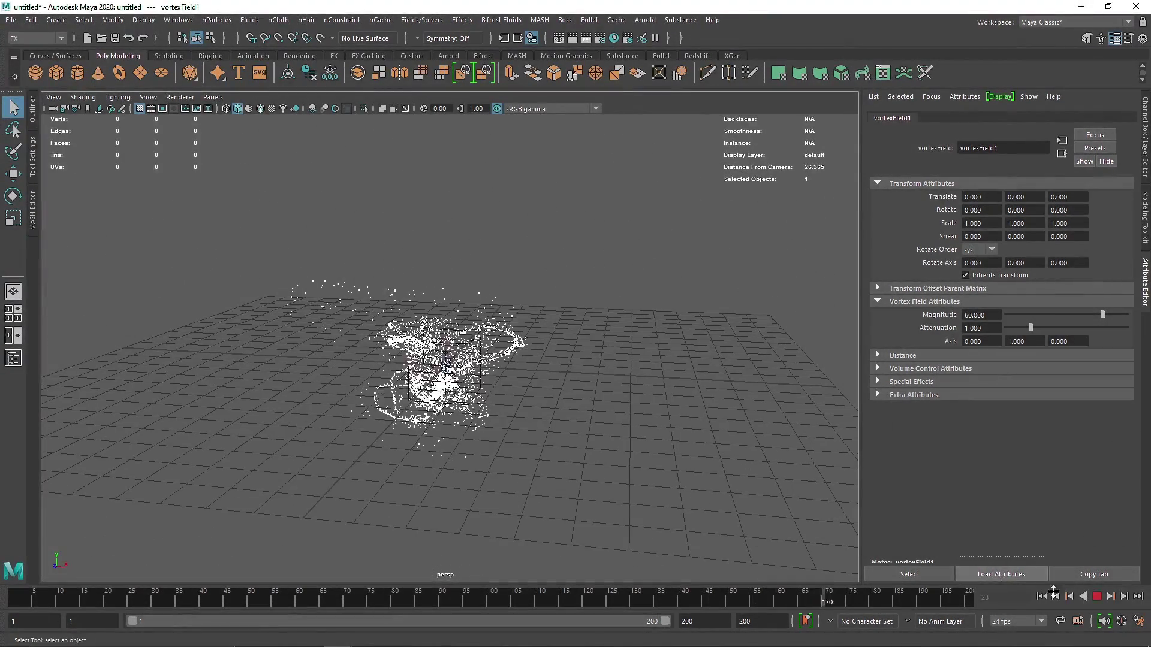
Replay the simulation from the first frame, stop it and examine the swirling particles from several angles.
click(1097, 597)
click(1042, 596)
click(1097, 597)
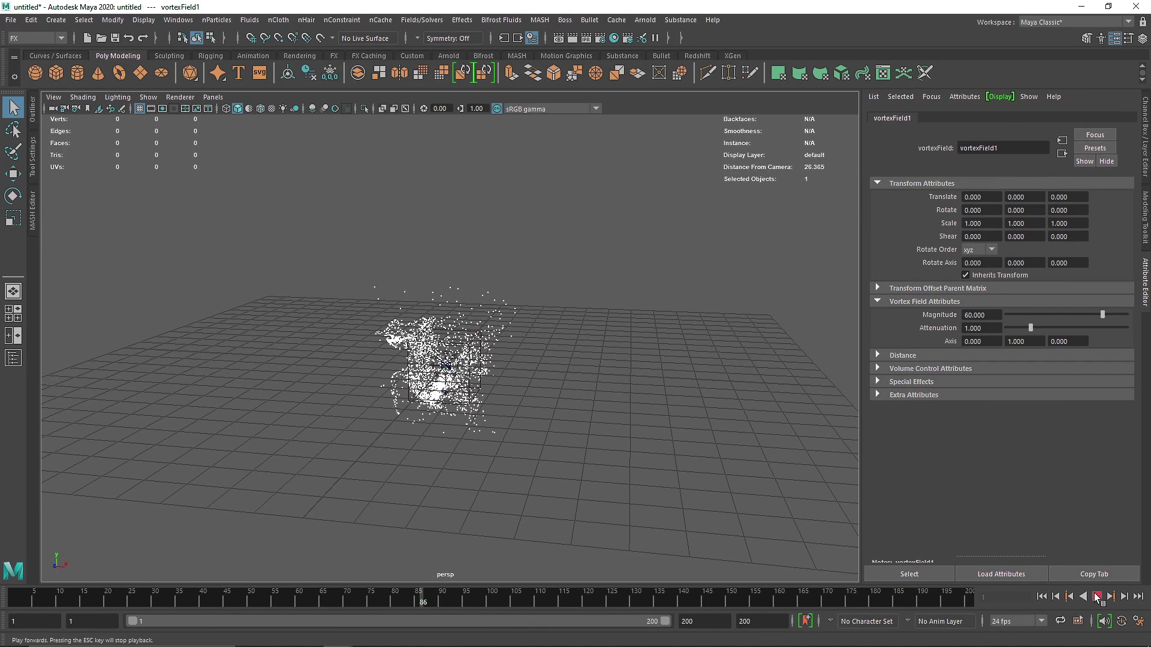
click(1097, 597)
alt+drag(474, 456, 471, 402)
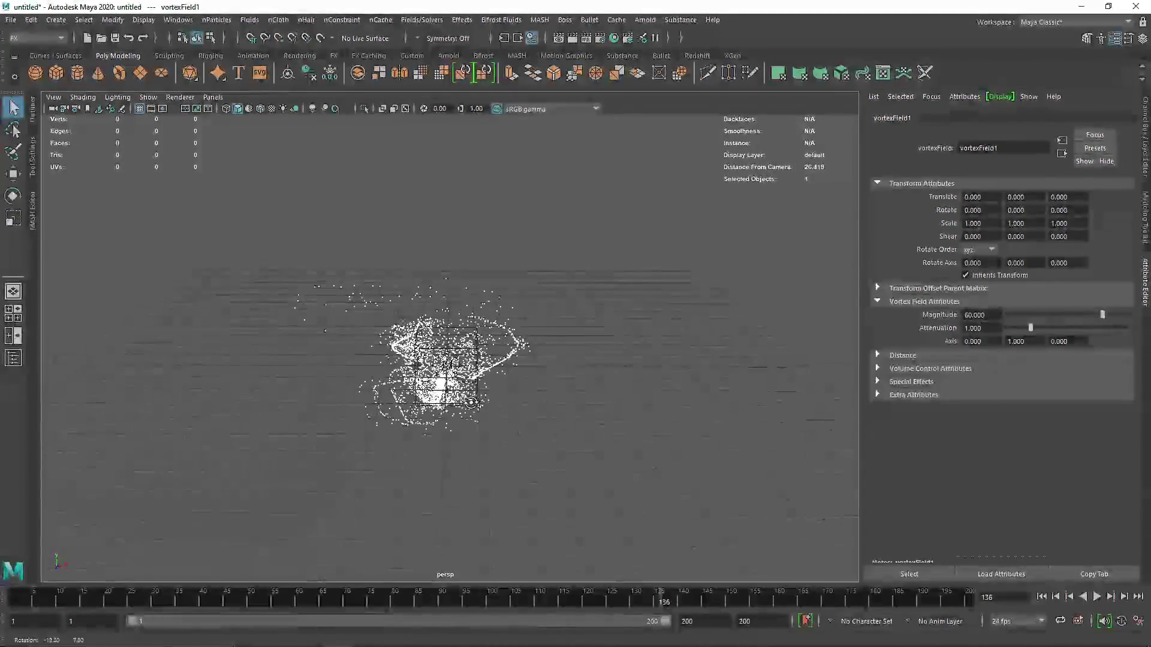
click(345, 273)
alt+drag(563, 346, 558, 413)
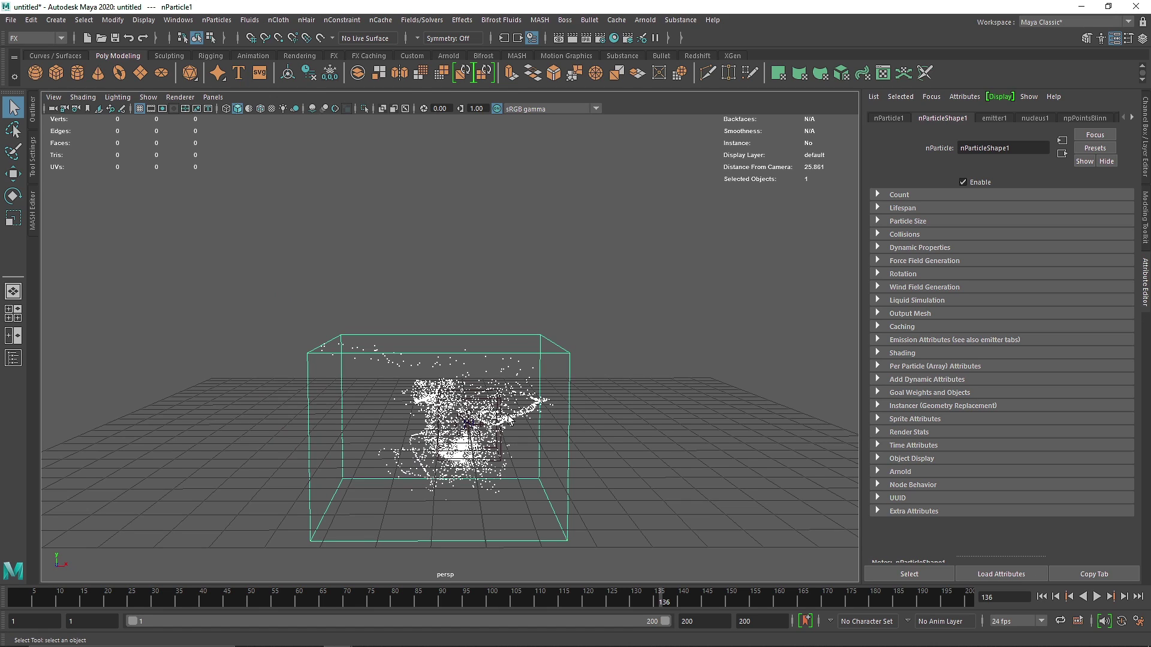
alt+drag(504, 430, 540, 435)
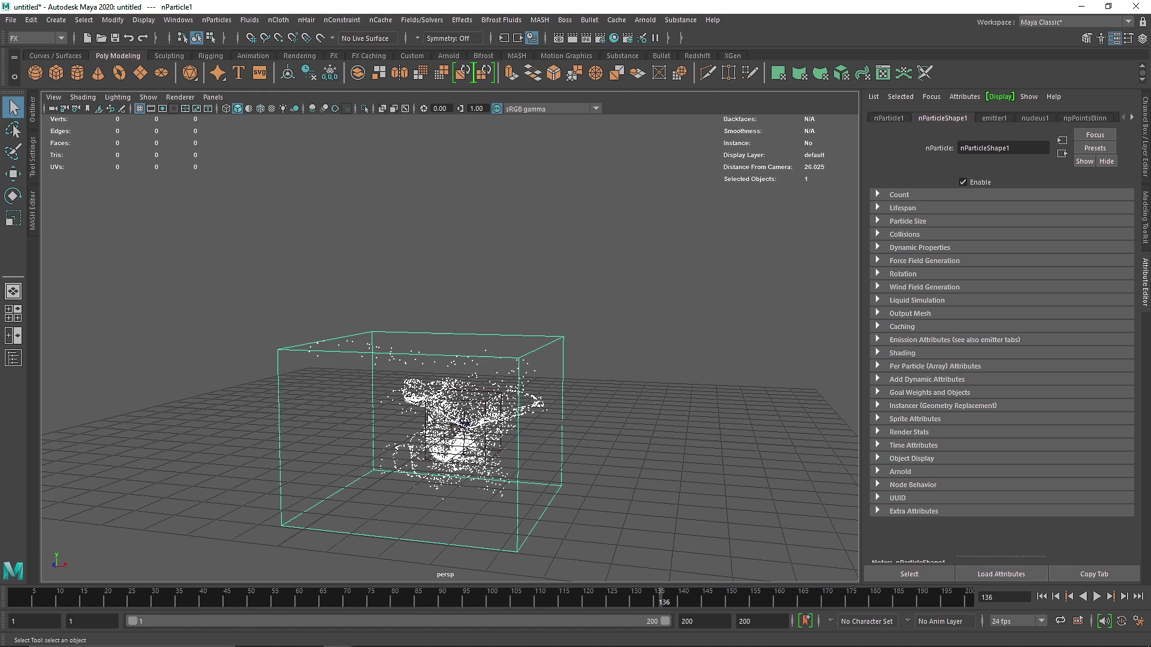
Sketch cone and funnel shapes with spirals around the particles using the Grease Pencil, and delete the sketch frame.
click(122, 109)
drag(628, 394, 723, 267)
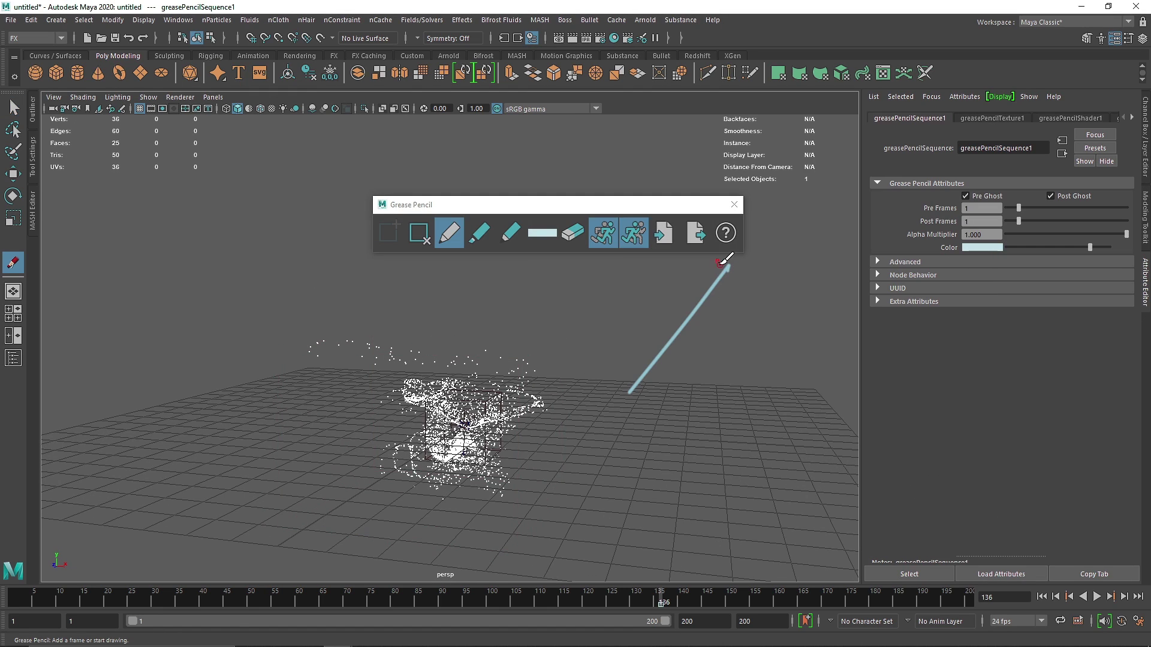
mouse_move(724, 401)
mouse_down()
mouse_move(647, 345)
mouse_move(731, 301)
mouse_up()
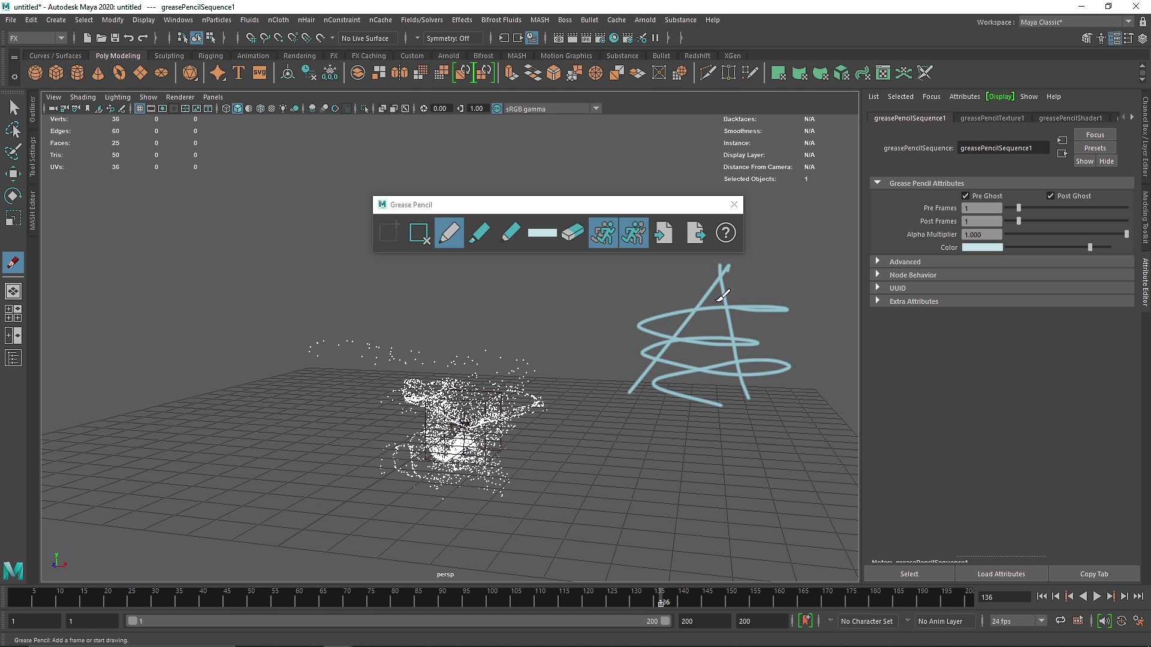
alt+drag(525, 315, 298, 253)
mouse_move(218, 210)
mouse_down()
mouse_move(169, 226)
mouse_move(255, 284)
mouse_move(298, 379)
mouse_up()
drag(167, 227, 312, 455)
drag(327, 252, 294, 465)
drag(684, 366, 652, 522)
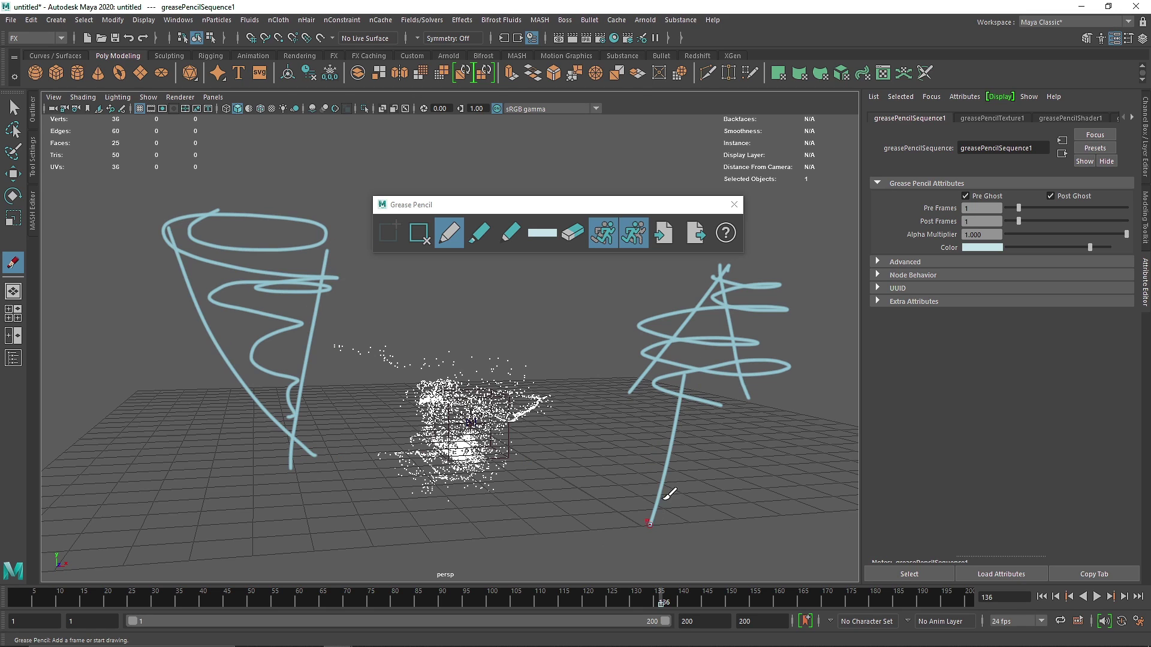
drag(680, 400, 729, 572)
mouse_move(667, 535)
mouse_down()
mouse_move(771, 525)
mouse_move(737, 477)
mouse_move(647, 416)
mouse_move(671, 392)
mouse_up()
mouse_move(372, 522)
mouse_down()
mouse_move(324, 465)
mouse_move(313, 405)
mouse_up()
drag(365, 334, 344, 582)
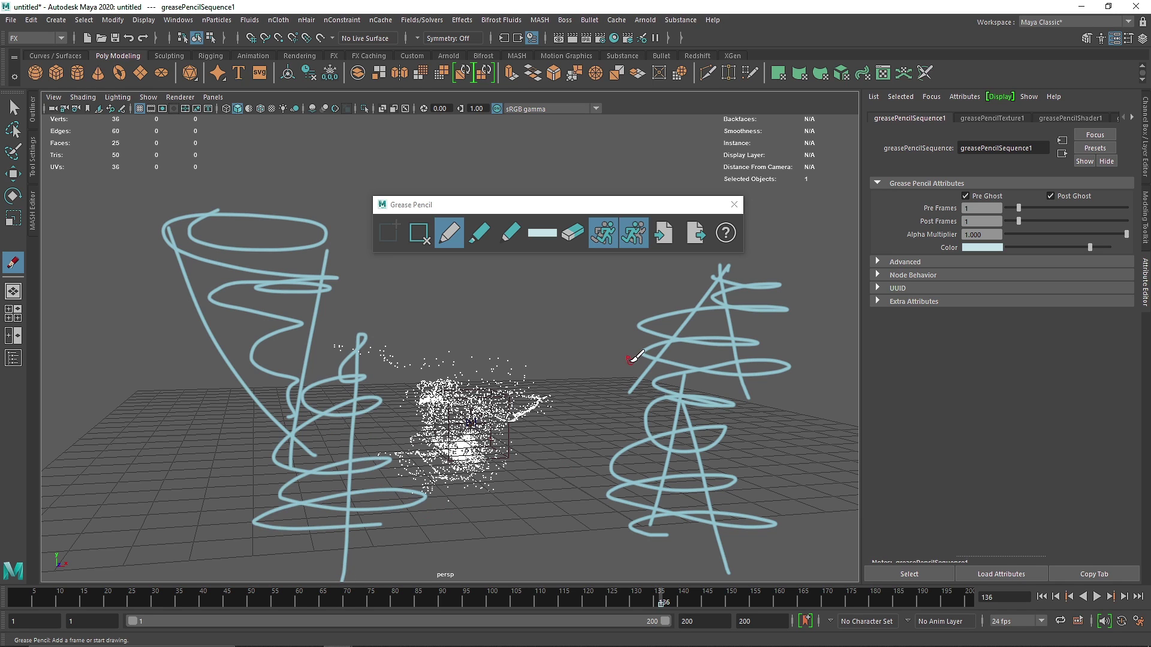
click(418, 233)
click(734, 204)
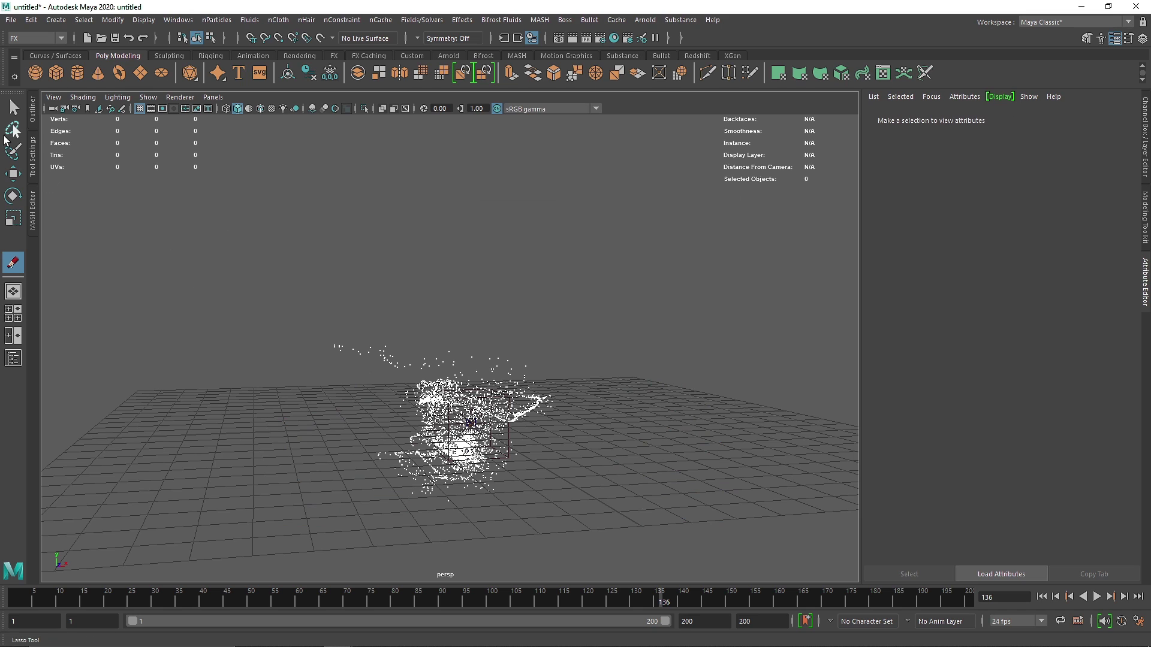
Select the nParticles and add a Newton field to them.
alt+drag(608, 397, 505, 368)
drag(359, 286, 334, 403)
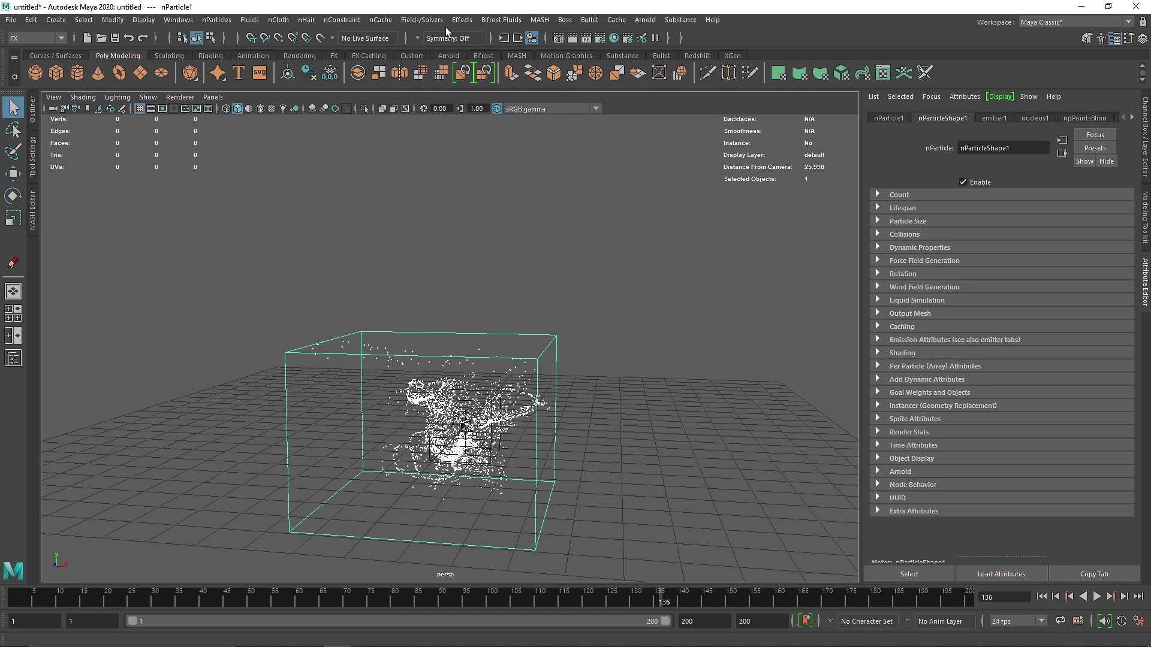
click(436, 19)
click(440, 86)
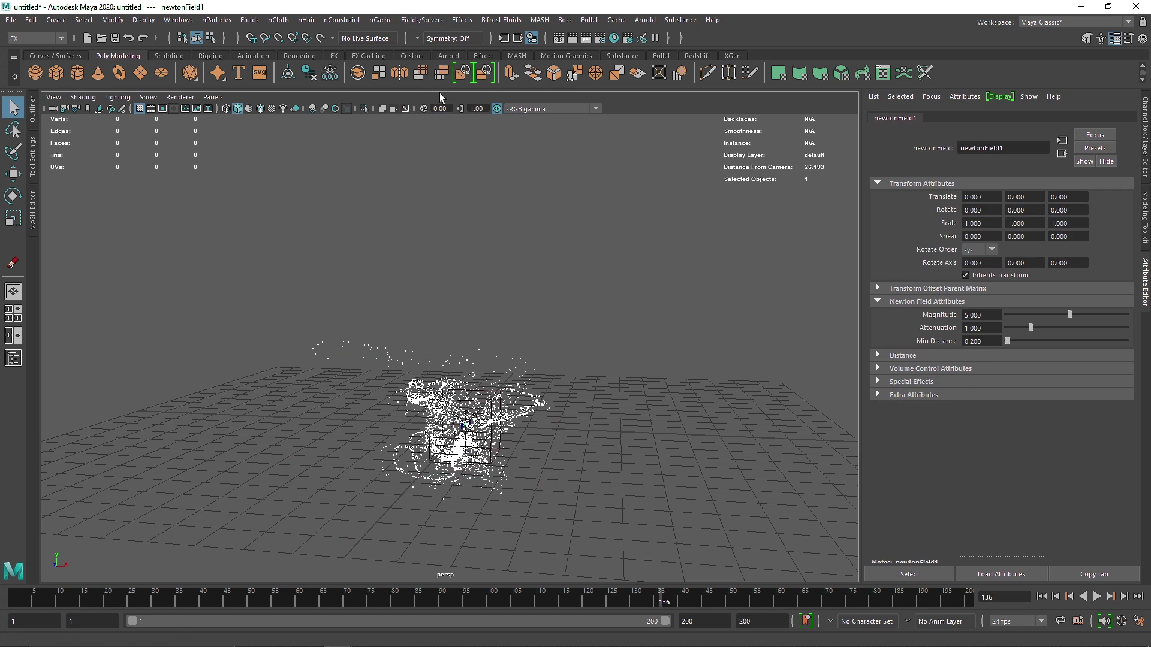
Move the Newton field straight up above the emitter to about 7.51 units in Y.
key(w)
drag(466, 390, 494, 168)
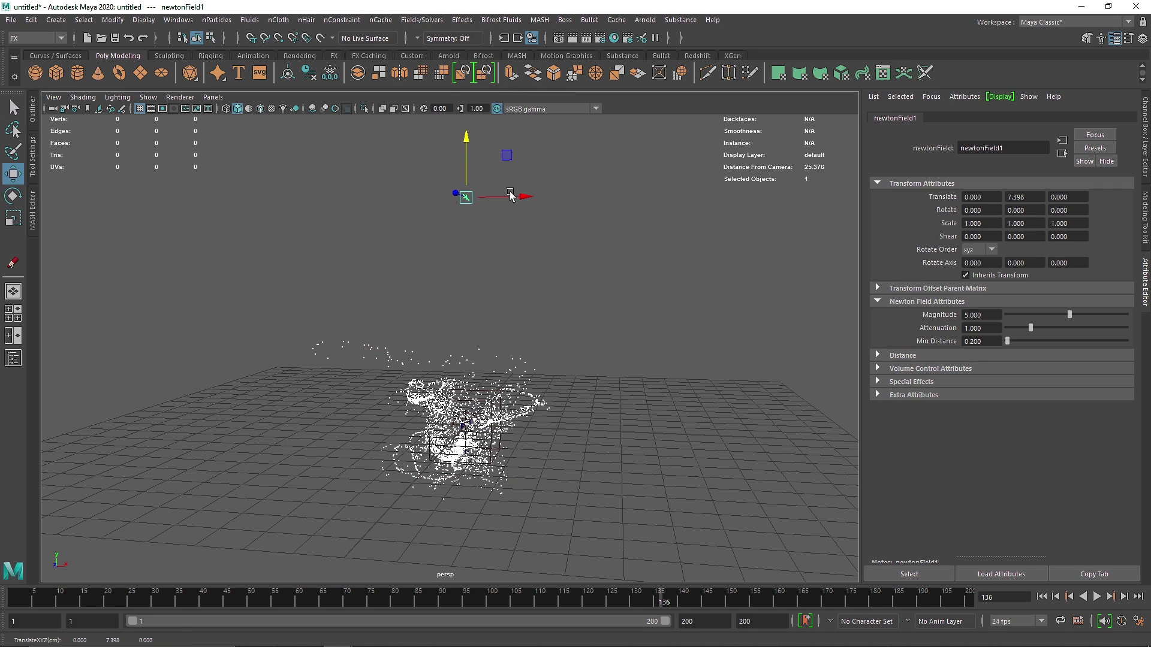
alt+middle_drag(545, 247, 527, 260)
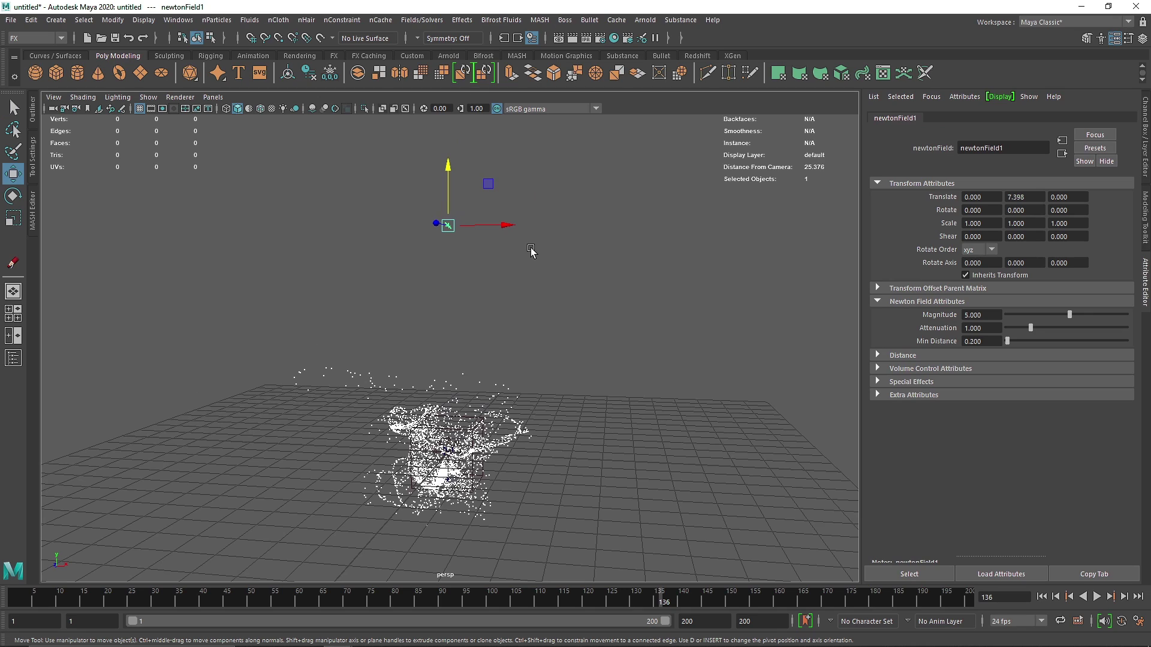
drag(449, 187, 449, 187)
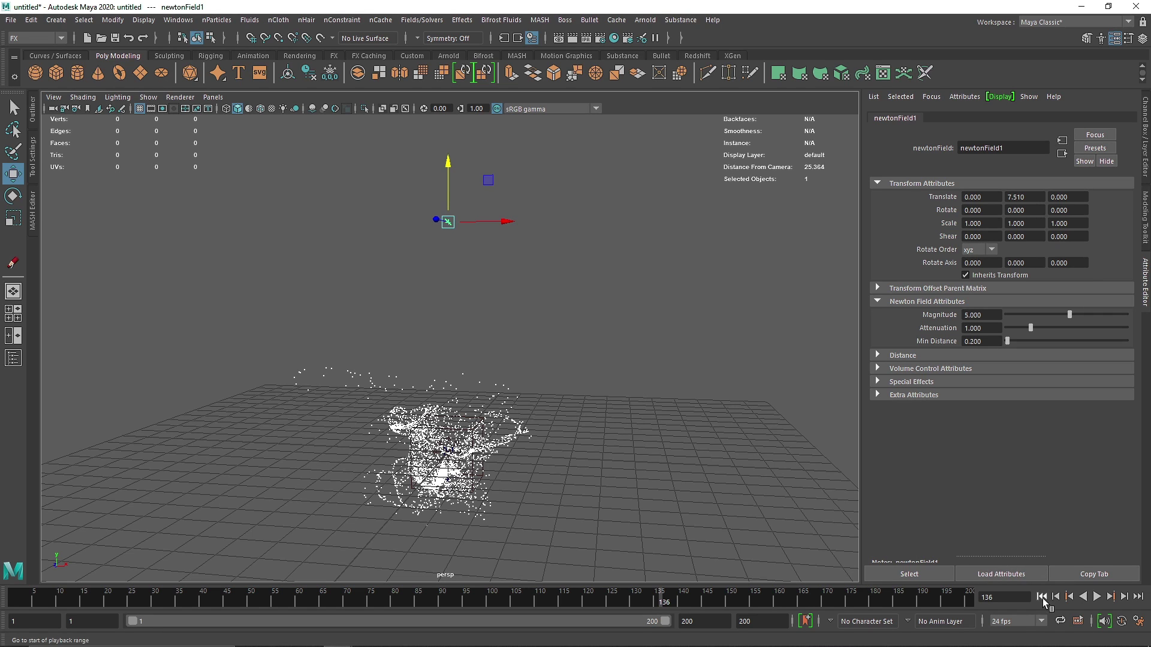
Preview the simulation, set the Newton field's magnitude to 45 and replay from the first frame.
click(1043, 598)
click(1098, 599)
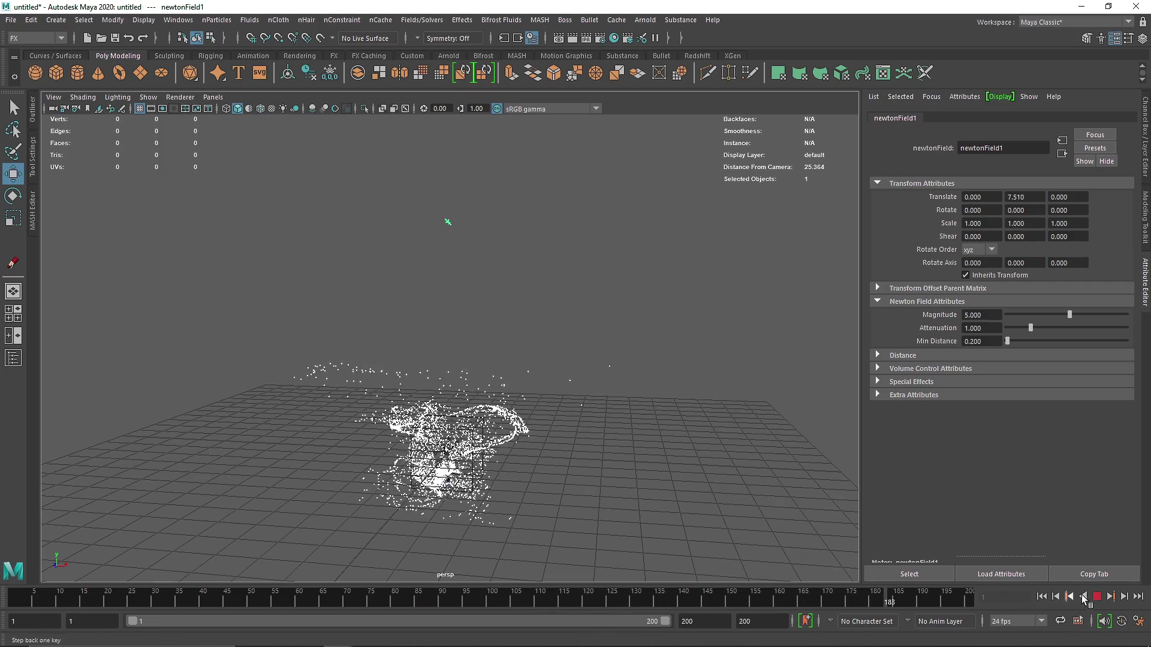
click(1098, 598)
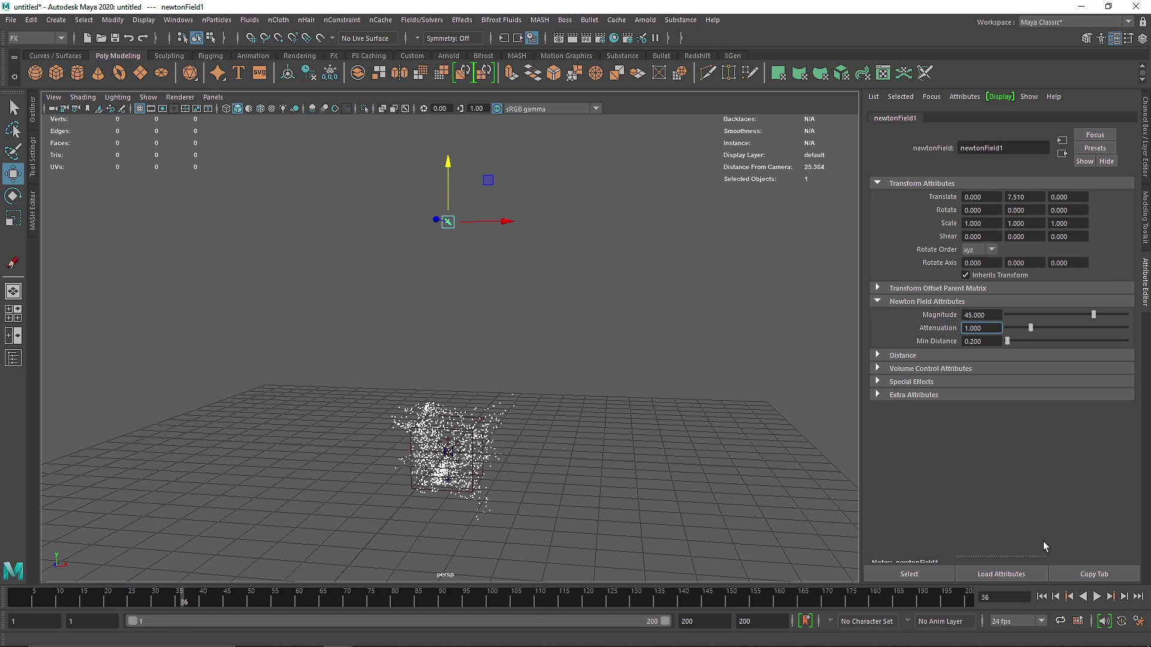
click(1042, 597)
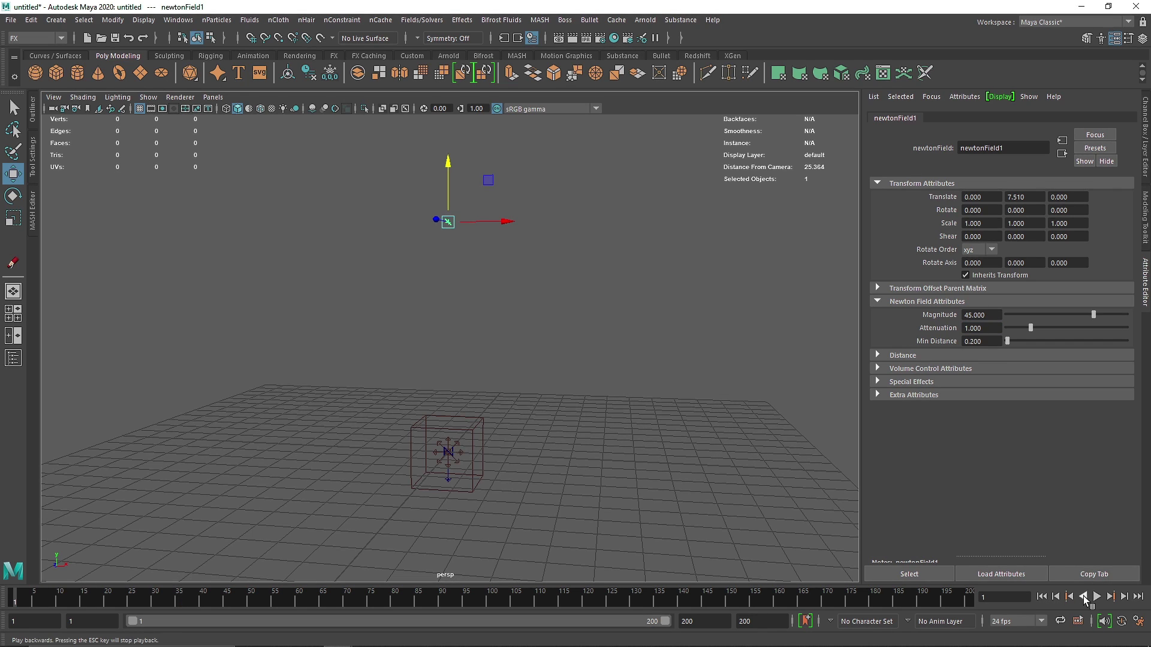
click(1097, 597)
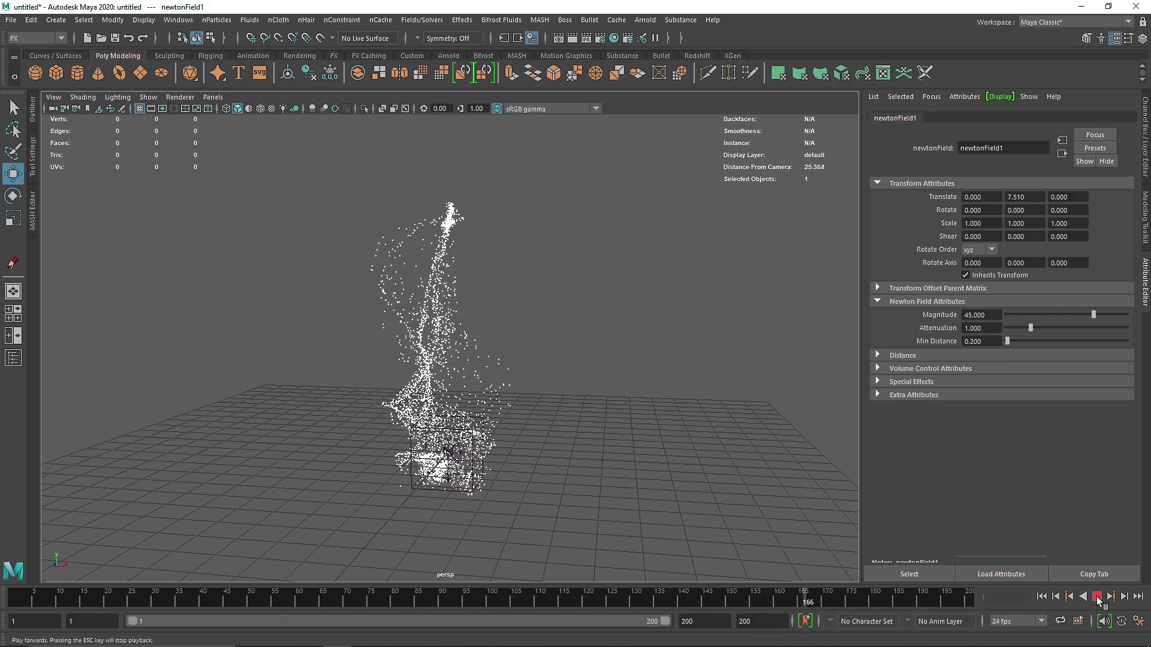
click(1098, 598)
Set the nParticles' lifespan mode to Random range with a lifespan of 2.5 and replay the simulation from the first frame.
alt+drag(570, 302, 462, 274)
click(457, 264)
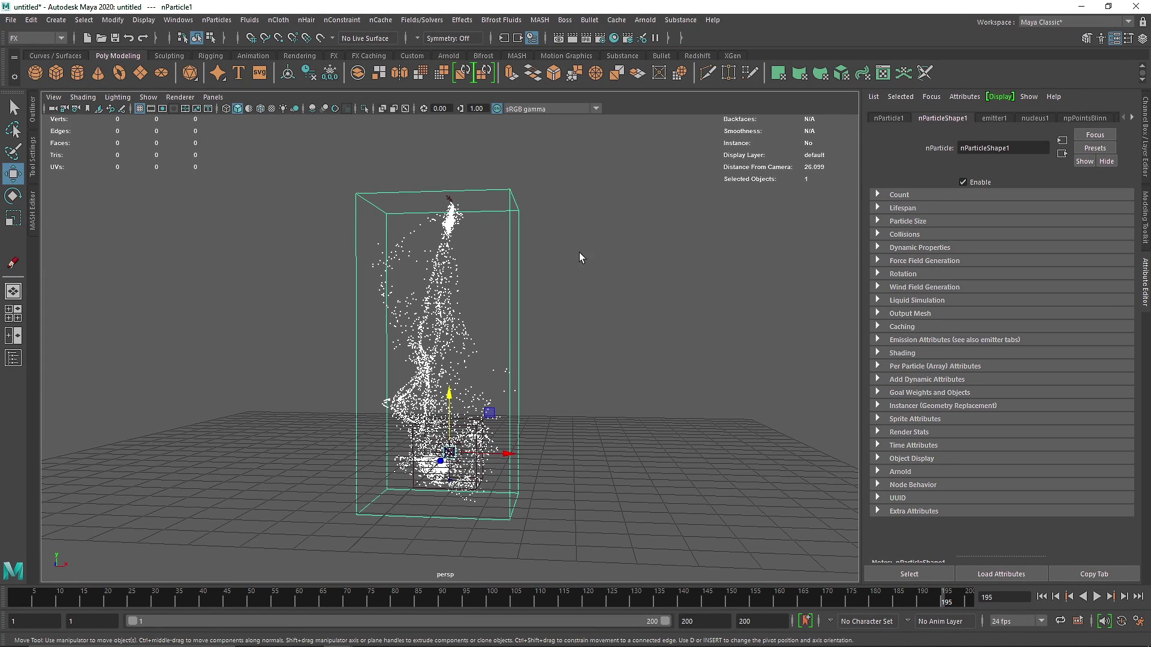
click(920, 210)
click(975, 222)
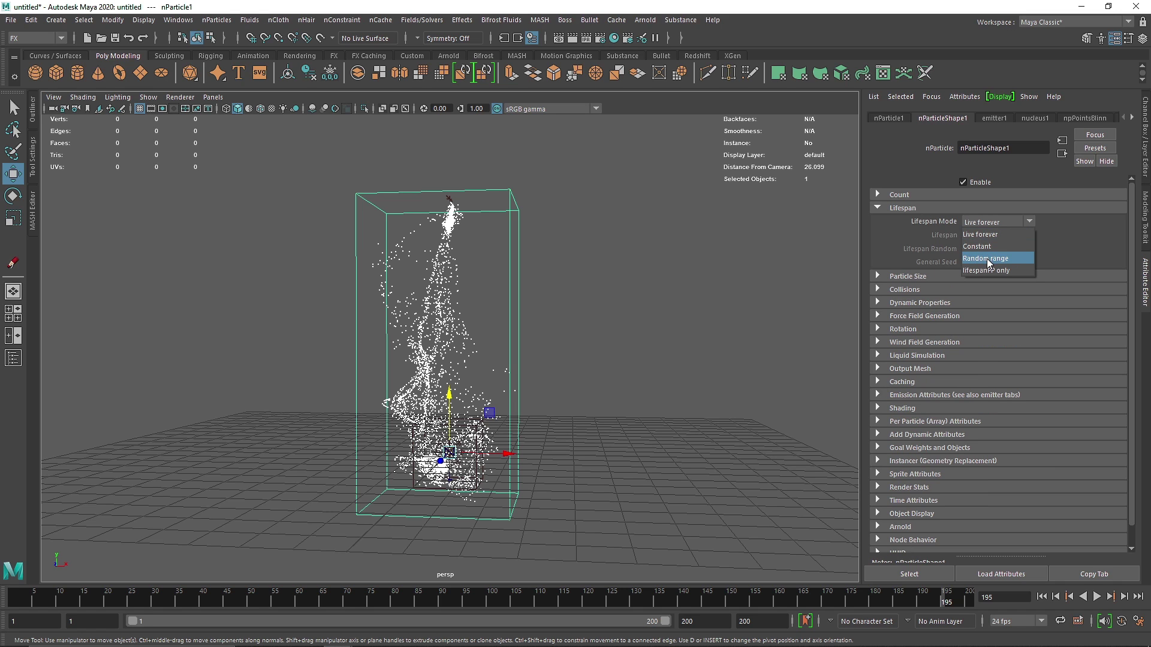
click(986, 259)
click(1042, 597)
click(1105, 596)
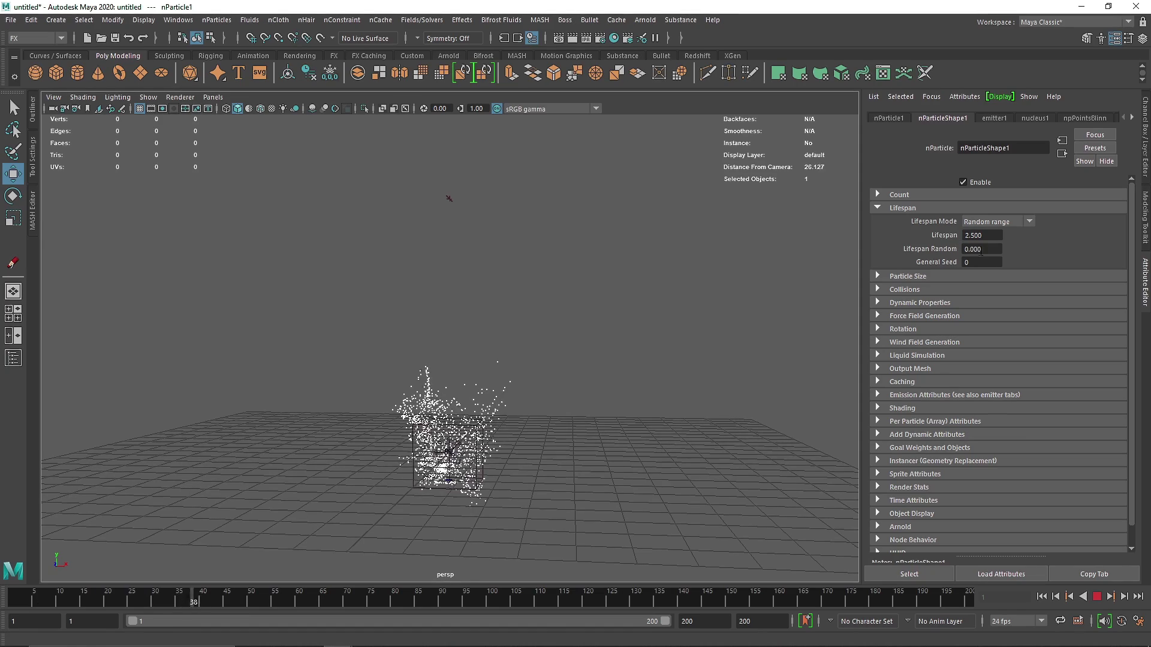
Set the nParticles' Lifespan Random to 5 and stop playback after previewing the simulation.
text(5)
key(Return)
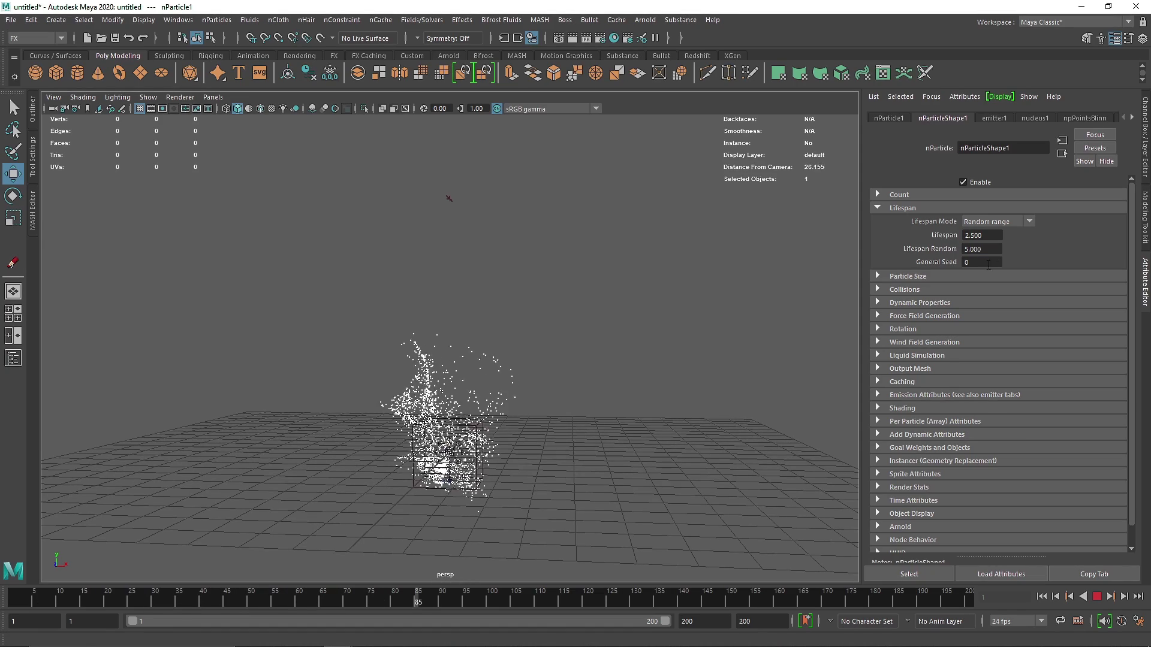
click(991, 236)
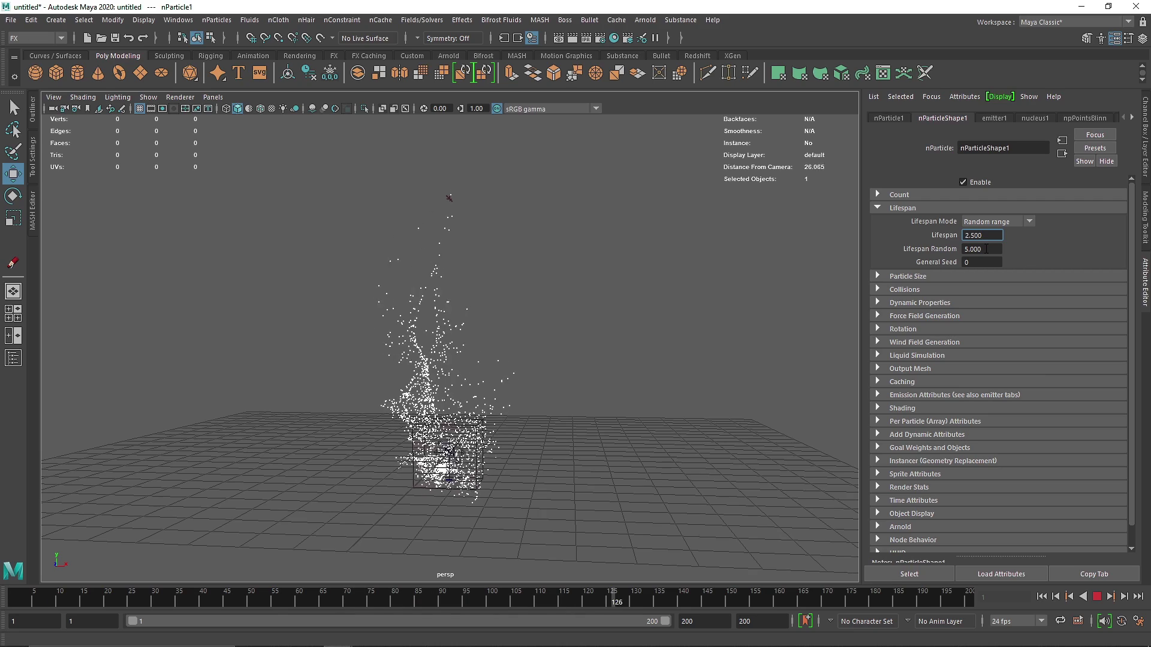
click(1095, 596)
Select the Newton field in the Outliner, raise it to about 9.47 units in Y and replay the simulation.
click(457, 206)
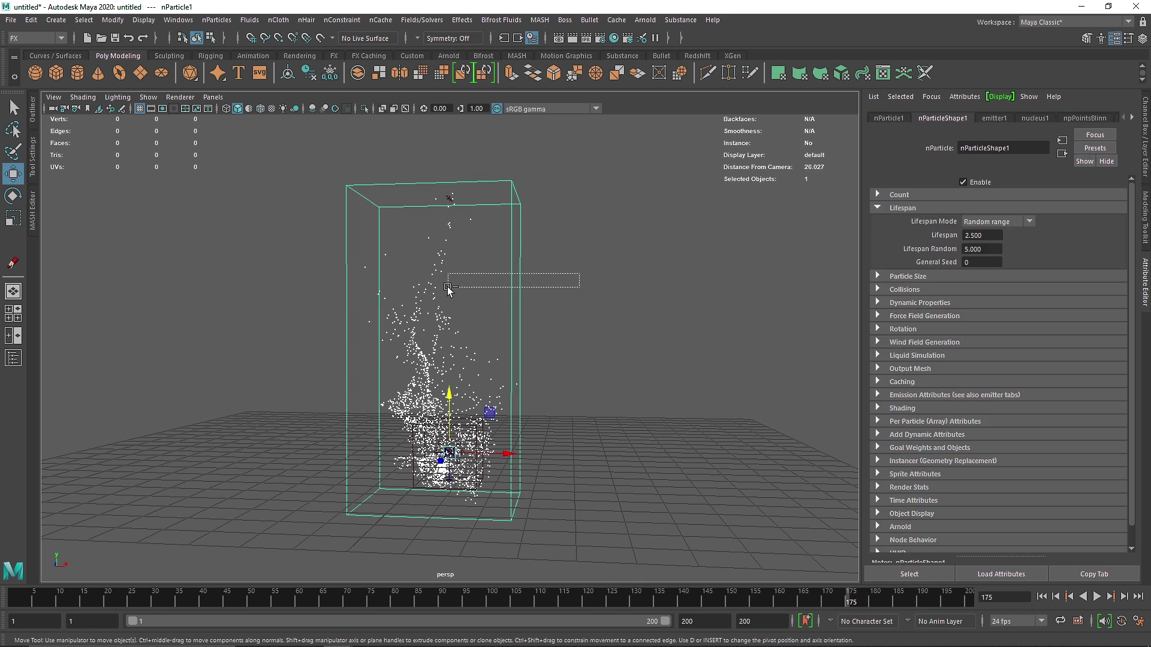
drag(447, 287, 447, 287)
click(13, 358)
click(83, 255)
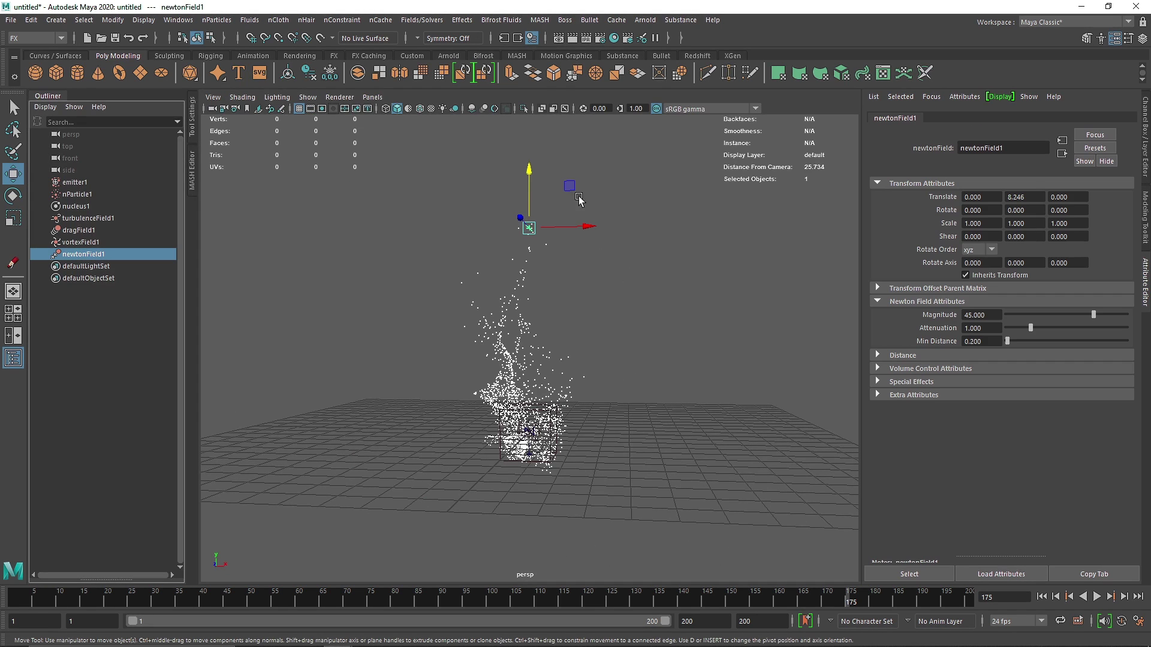
drag(530, 185, 528, 173)
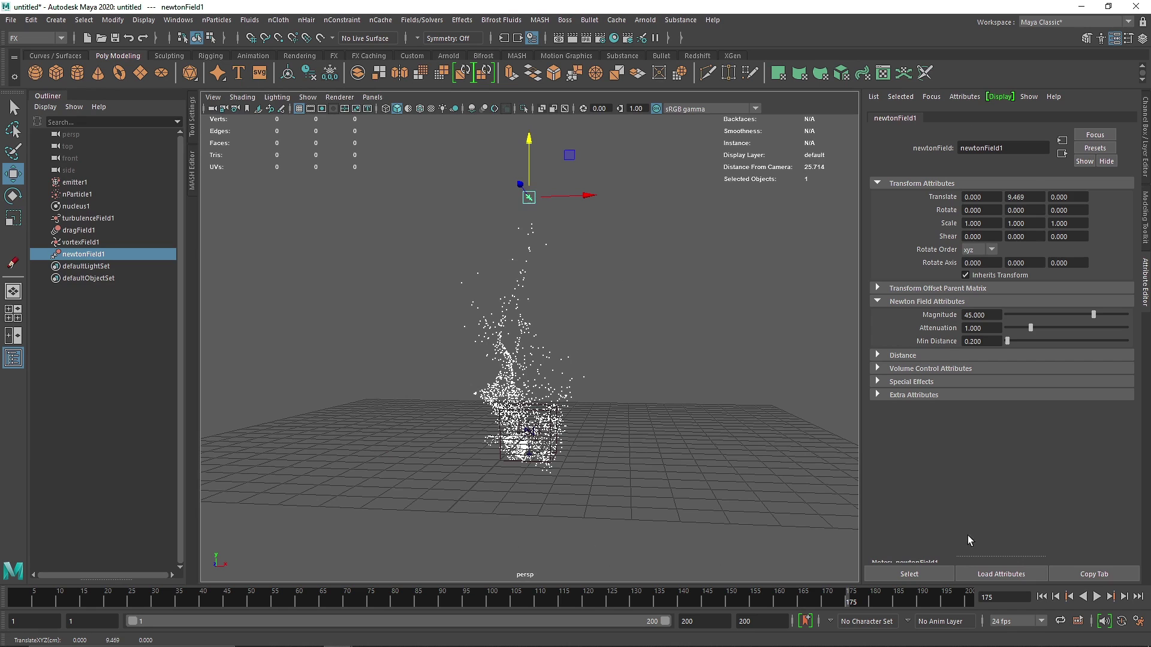
click(1097, 597)
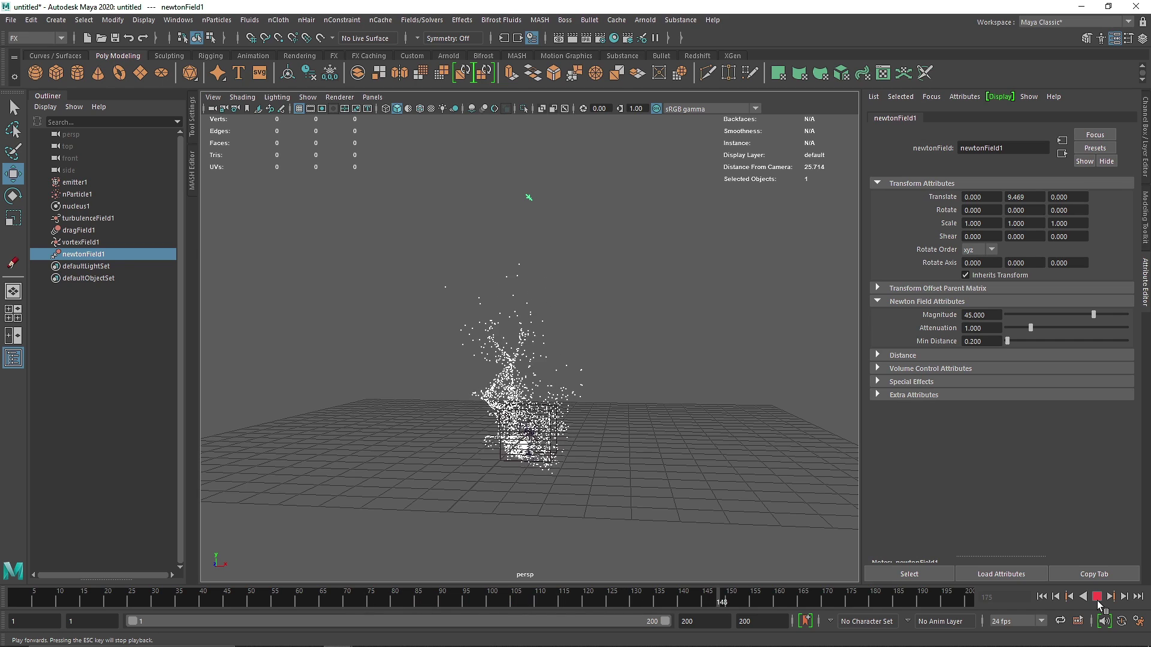
Stop playback and set the nParticles' lifespan to 2.6.
click(1097, 596)
click(542, 326)
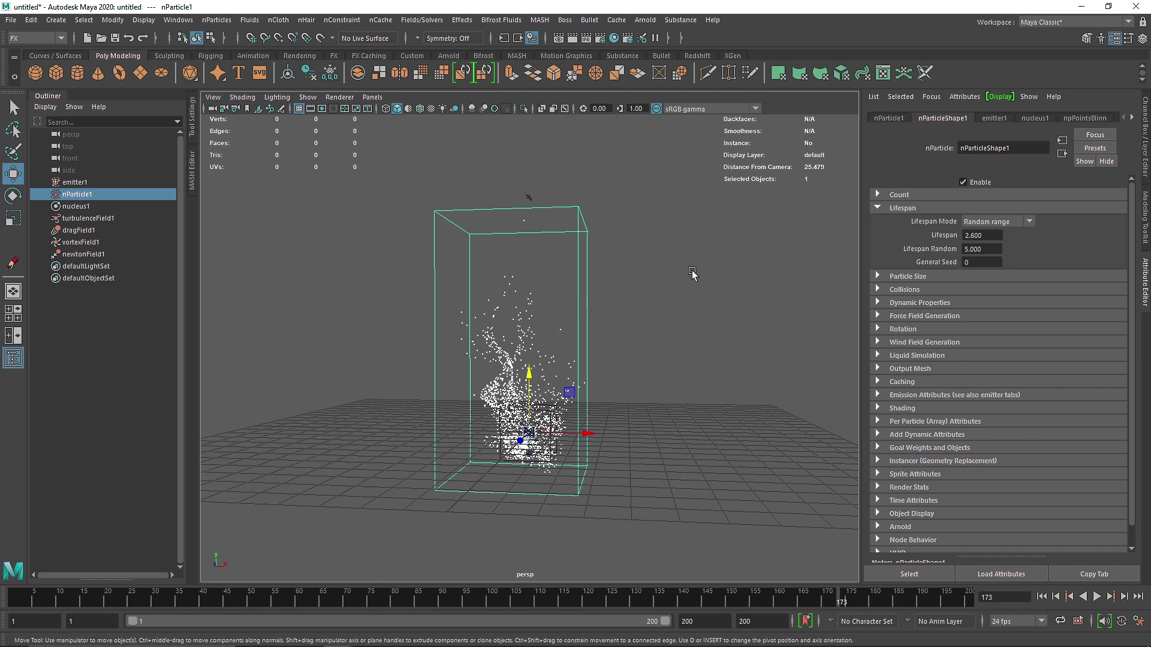
click(302, 256)
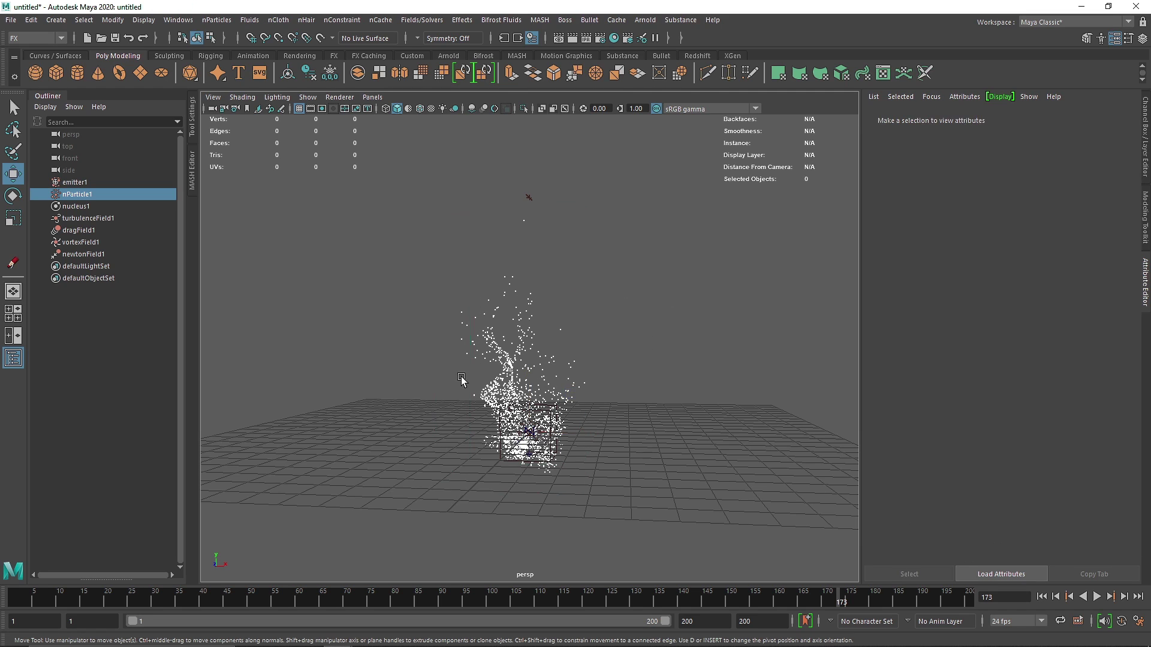
Set the volume emitter's rate to 10000 particles per second and replay the simulation from the first frame.
drag(459, 382, 460, 382)
click(994, 118)
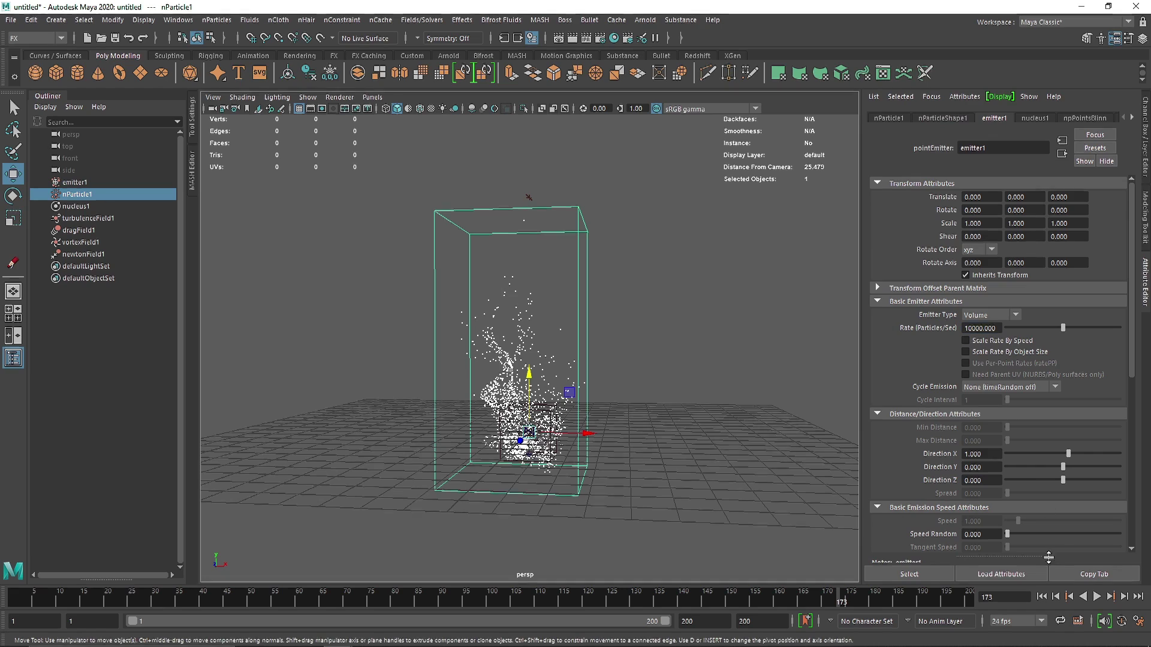
click(1042, 596)
click(1096, 597)
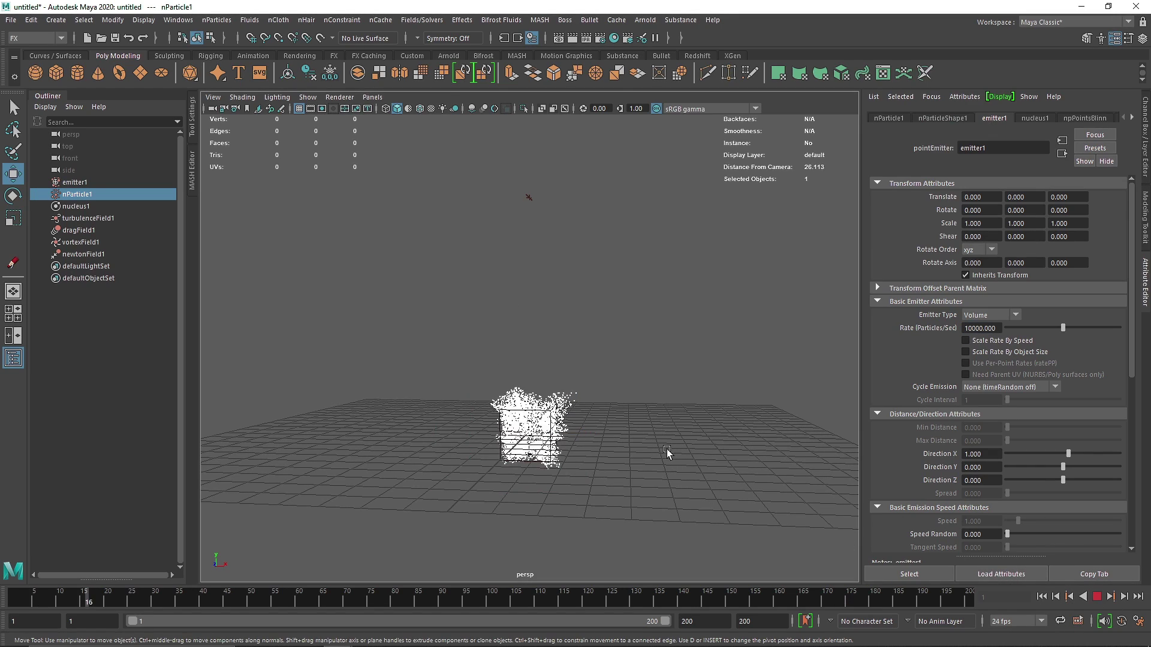
click(667, 426)
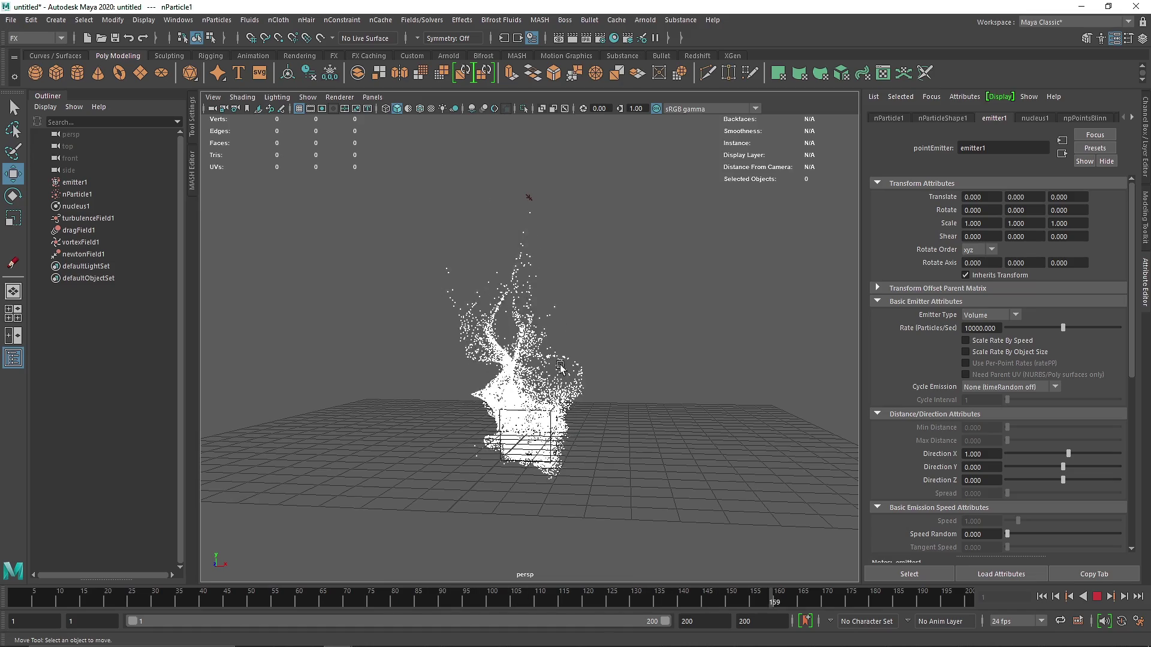
Extend the playback range to end at frame 250 and let the simulation run before stopping it.
alt+drag(640, 385, 648, 432)
click(705, 621)
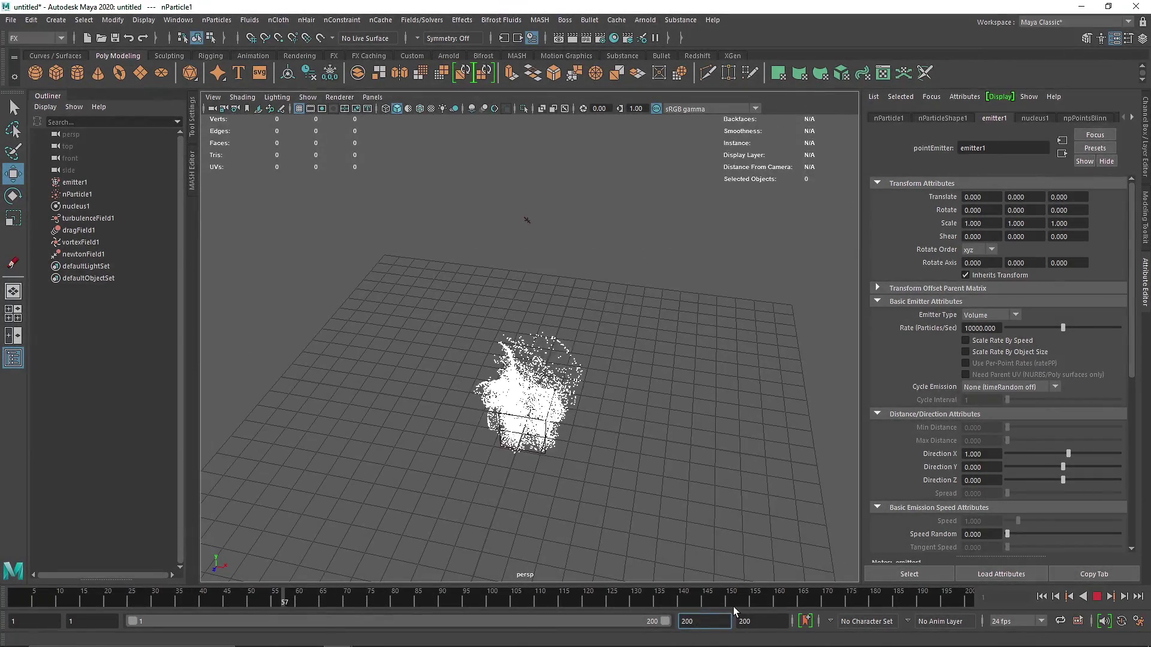
key(BackSpace)
text(5)
key(Return)
alt+drag(638, 480, 753, 462)
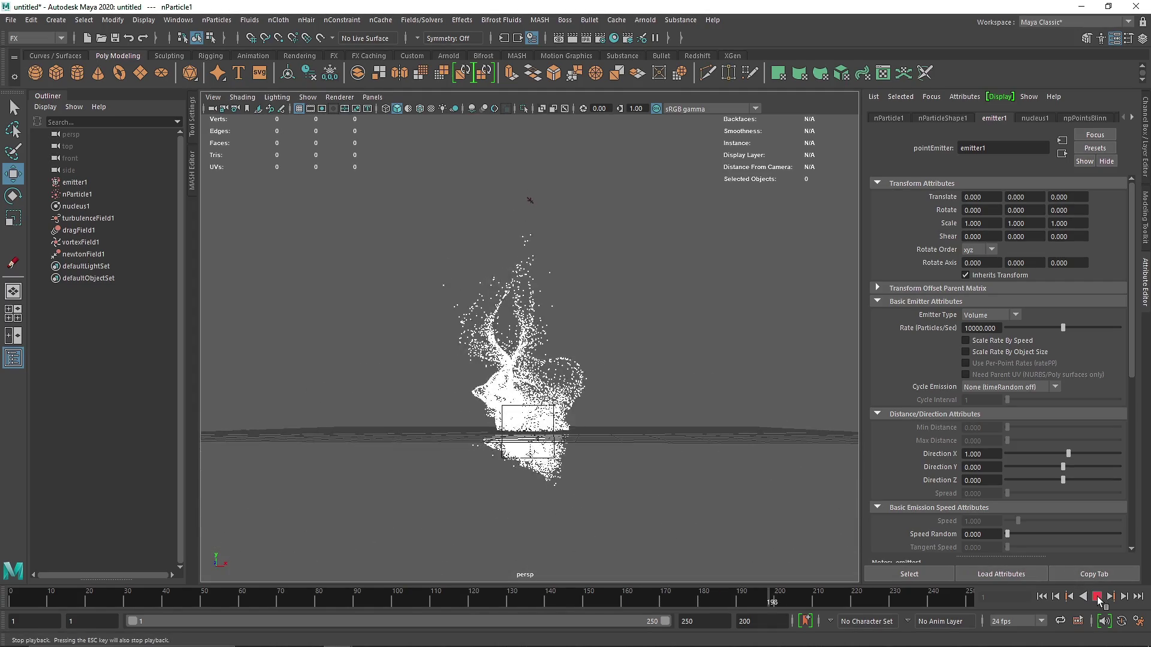
click(1098, 597)
click(815, 527)
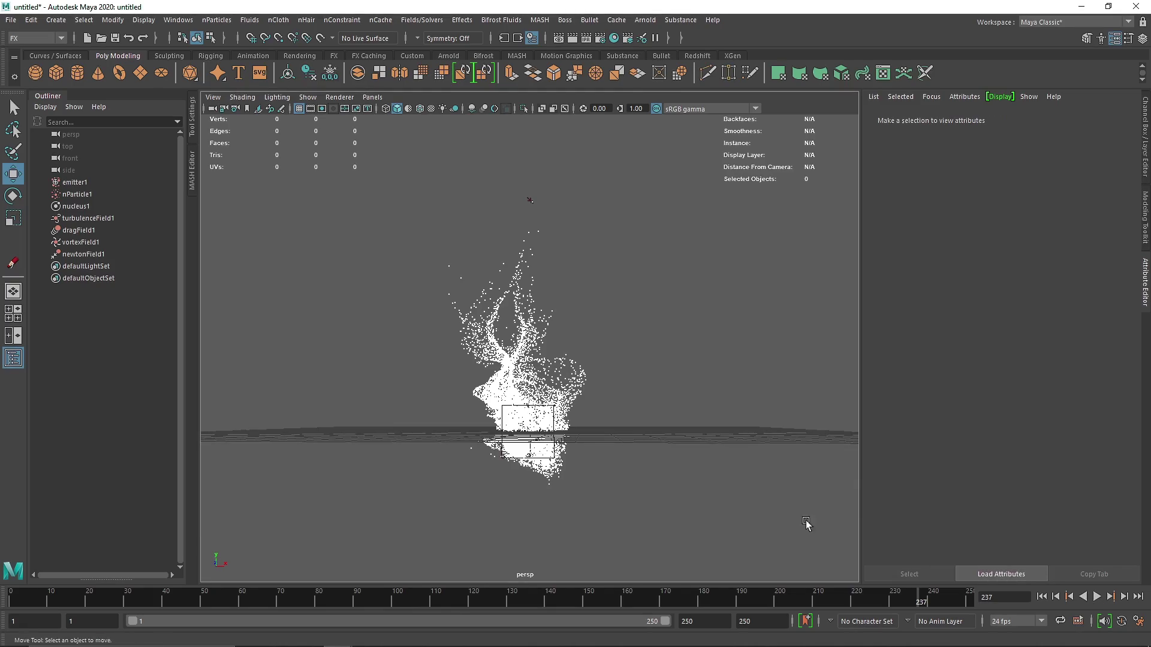
Close the Outliner and select the nParticles in the viewport.
mouse_move(609, 339)
alt+mouse_down()
mouse_move(770, 377)
mouse_move(607, 342)
mouse_move(609, 321)
alt+mouse_up()
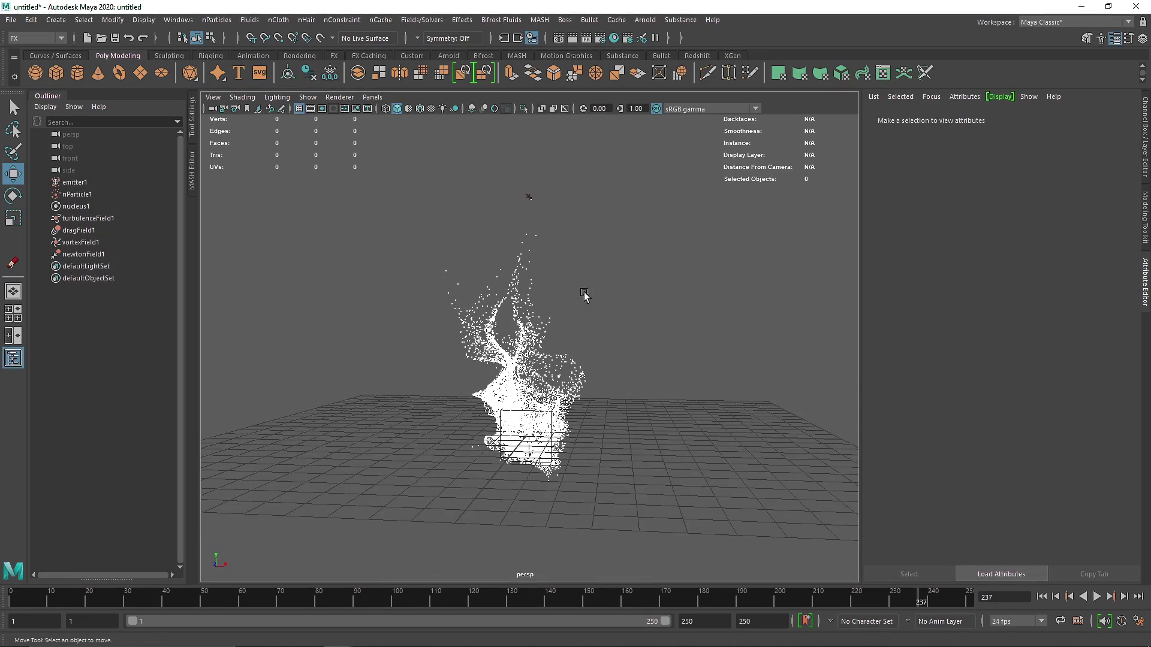
click(47, 96)
alt+drag(389, 254, 534, 267)
drag(534, 267, 537, 324)
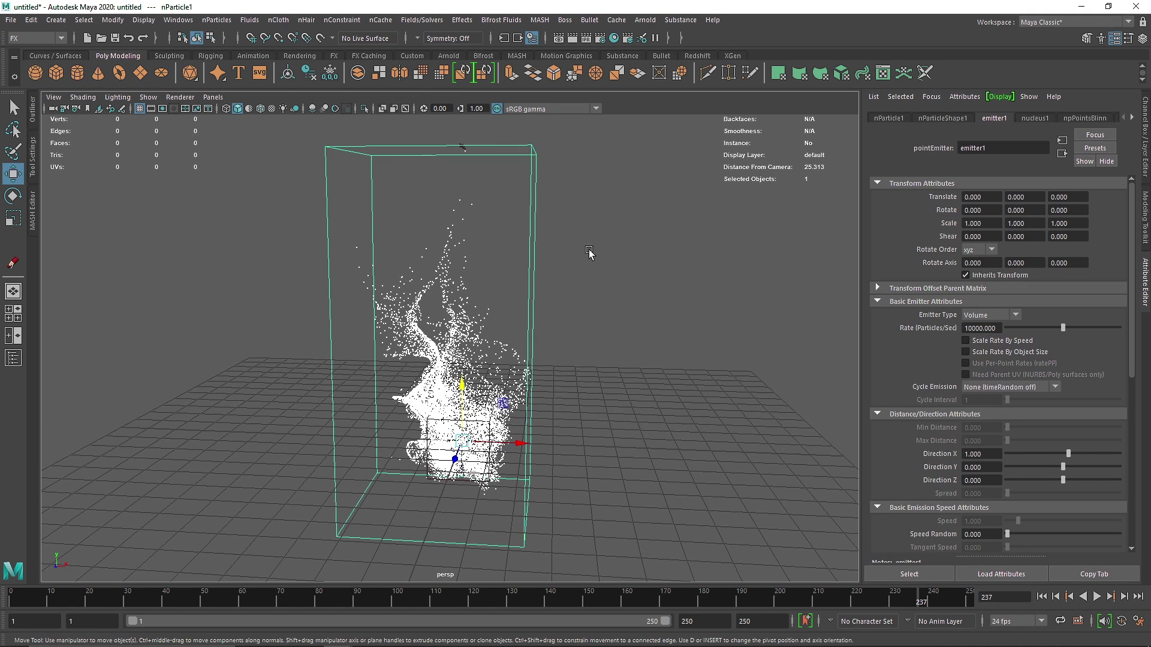
alt+drag(464, 464, 550, 350)
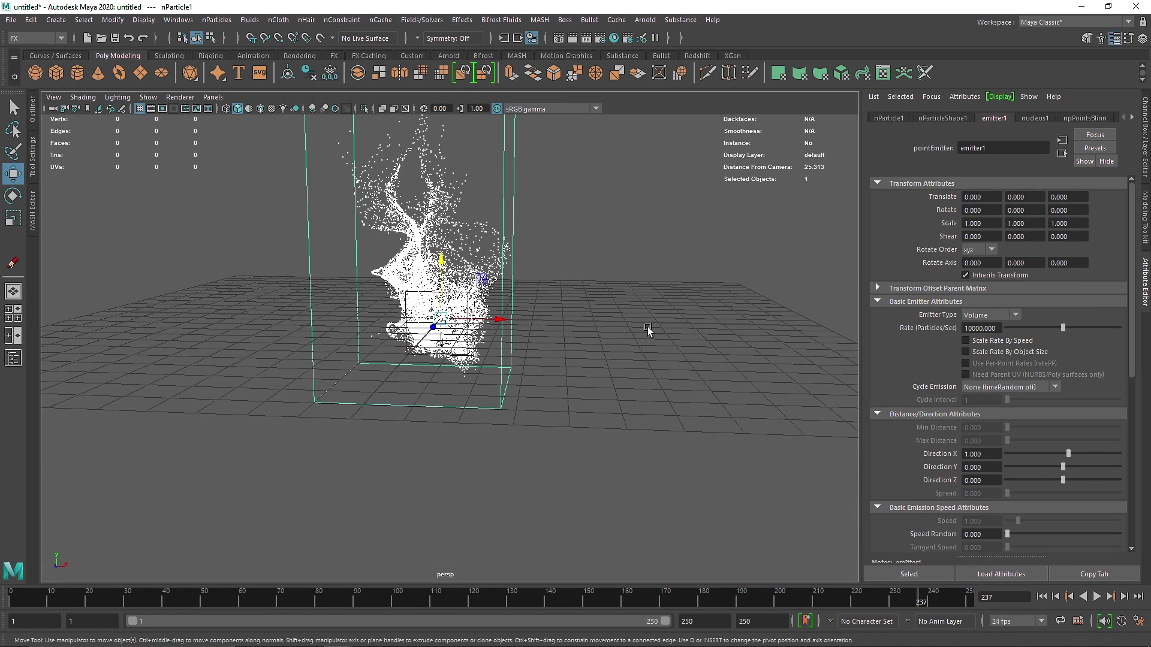
Enable Use Plane in the nucleus Ground Plane settings and replay the simulation from the first frame.
click(1034, 118)
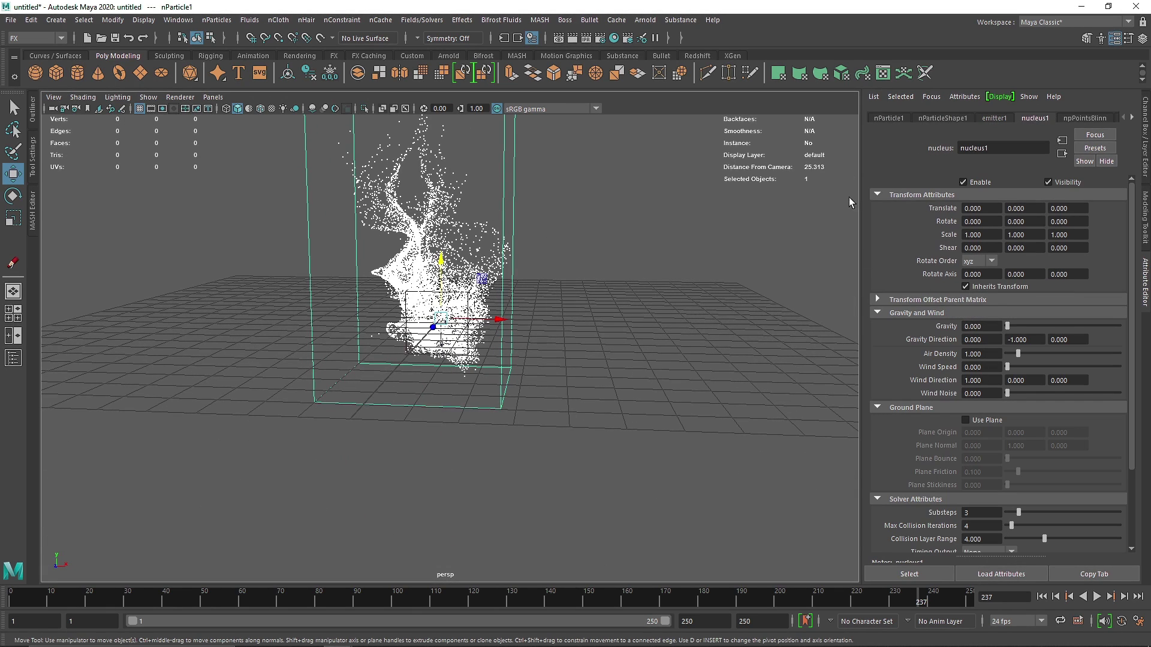
click(965, 420)
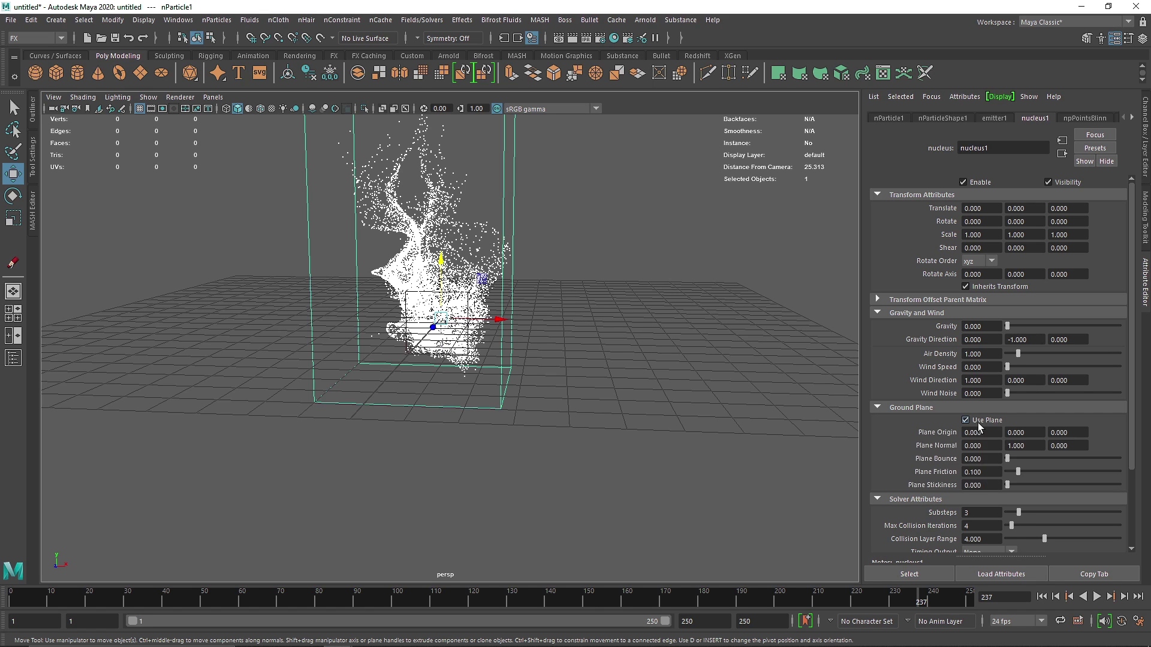
click(1042, 597)
click(1097, 597)
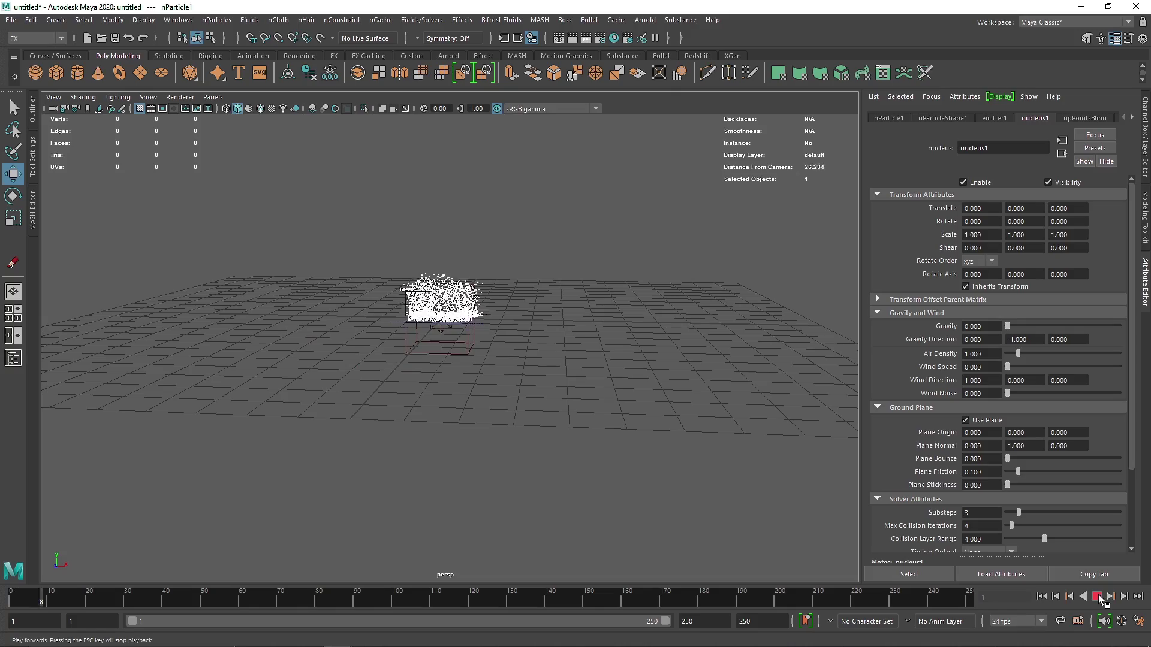
alt+right_drag(540, 288, 646, 358)
alt+drag(646, 358, 531, 268)
alt+drag(588, 411, 507, 425)
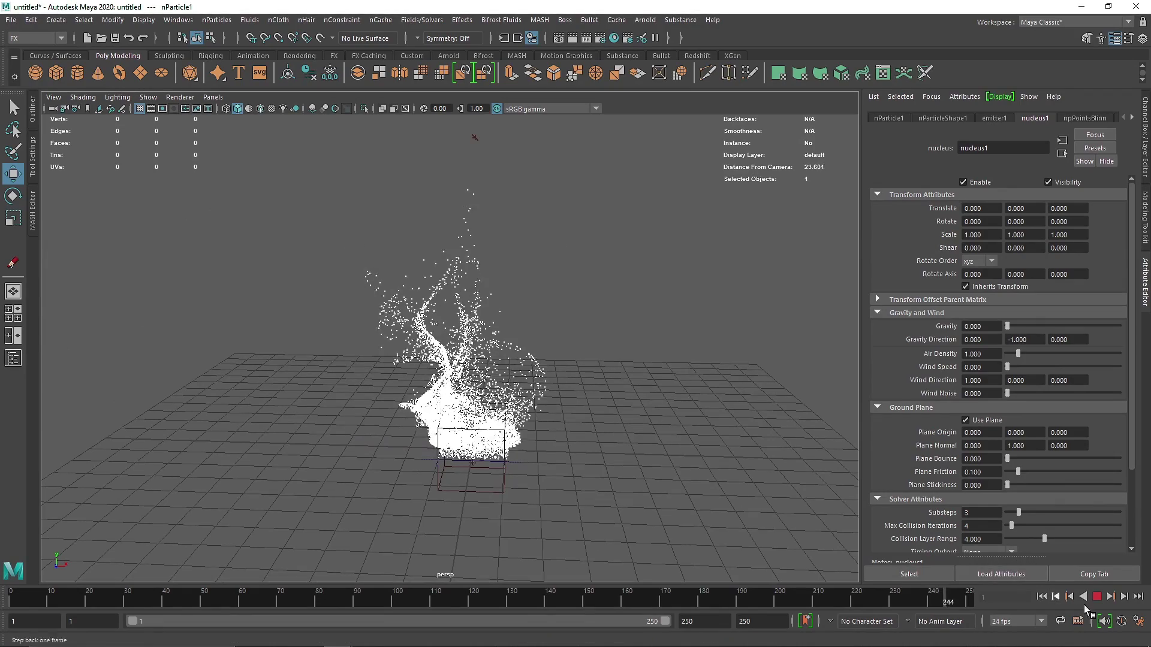
Turn off Use Plane for the nucleus ground plane and preview the simulation again.
click(1097, 596)
click(965, 421)
click(1097, 596)
mouse_move(571, 415)
alt+mouse_down()
mouse_move(468, 361)
mouse_move(522, 336)
mouse_move(591, 422)
alt+mouse_up()
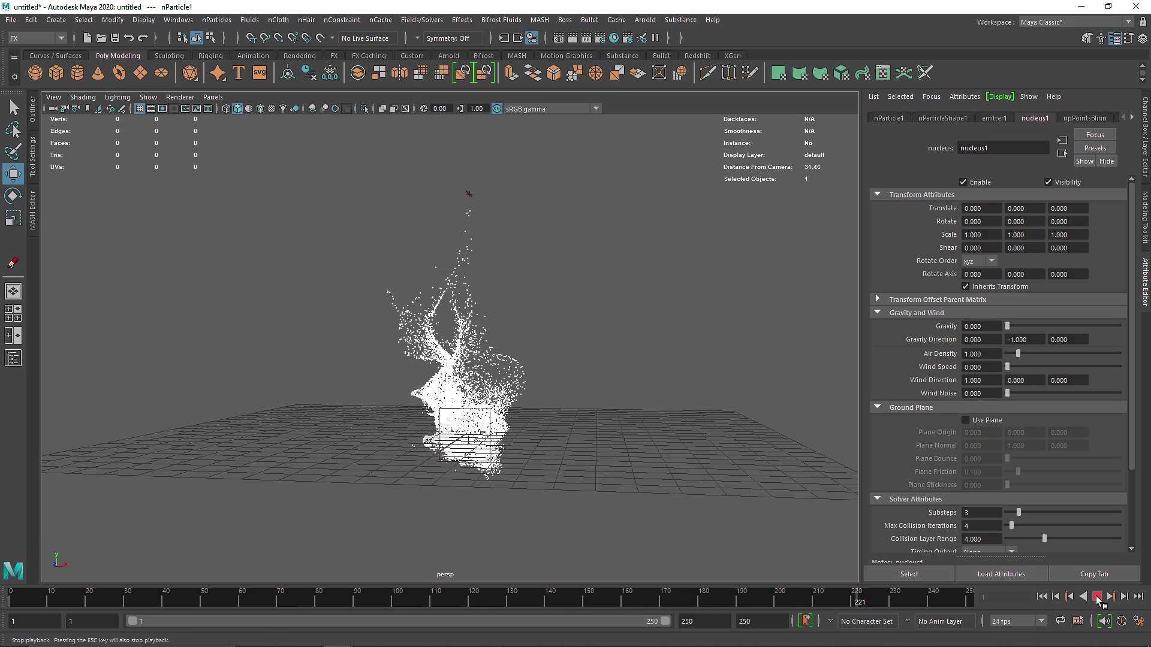
click(1098, 597)
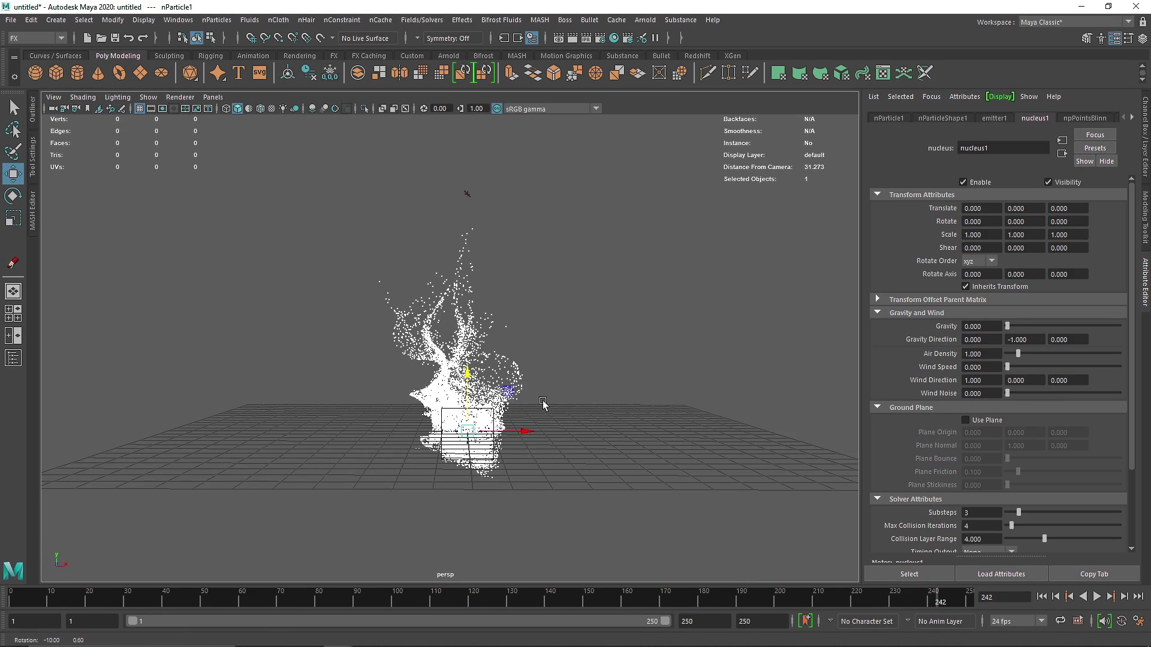
Create a camera and move it away from the particles along Z to about 22.58 units.
click(557, 343)
click(31, 20)
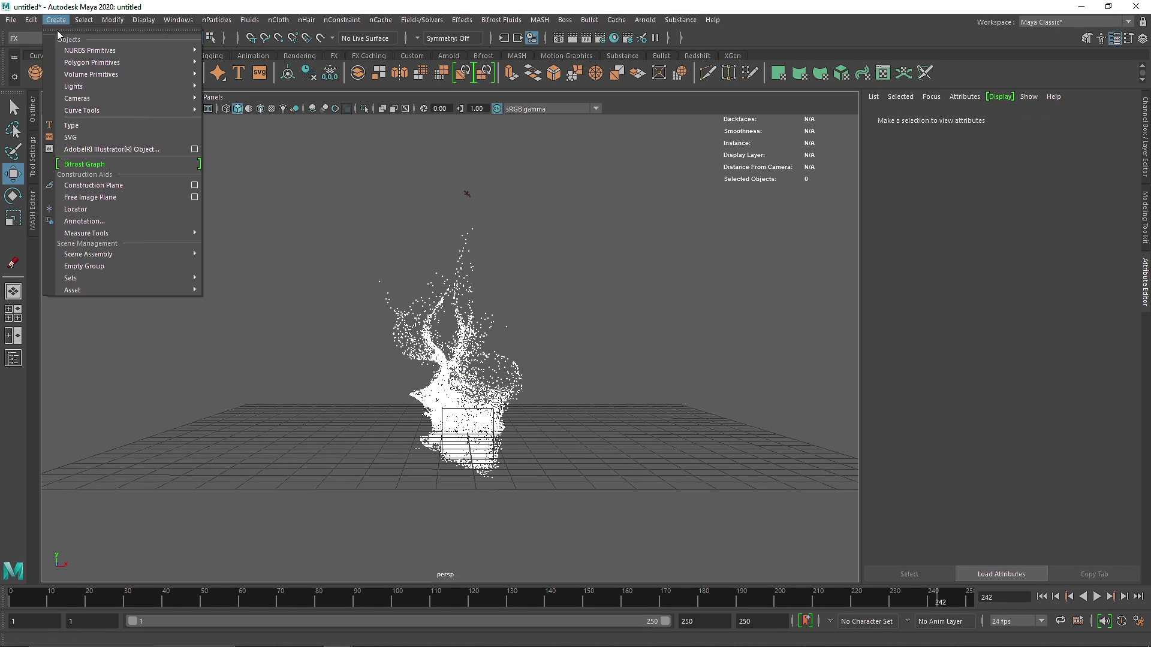
mouse_move(132, 97)
click(237, 112)
alt+drag(420, 240, 455, 180)
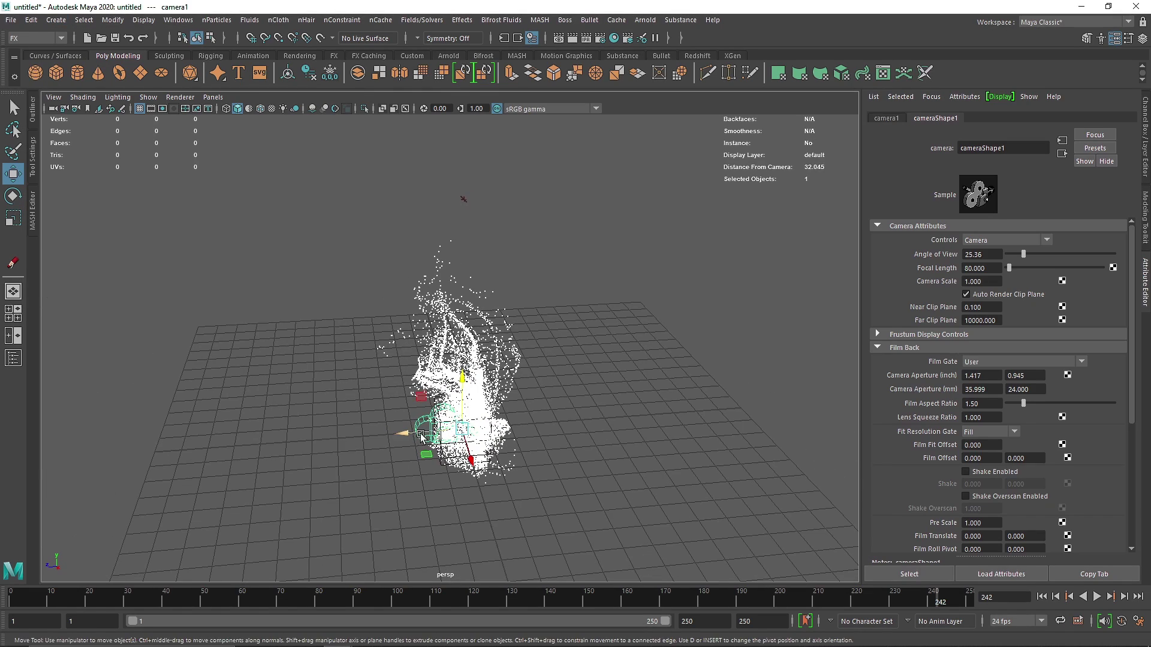
scroll(324, 439, down, 3)
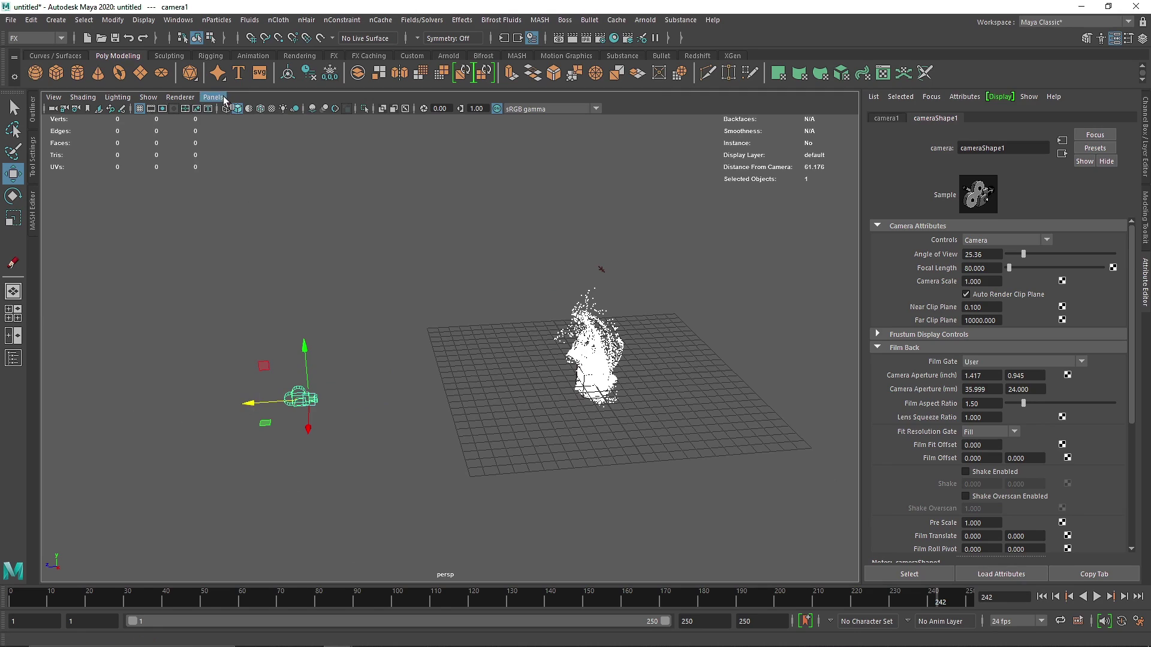
Look through camera1 with the resolution gate on and display the camera's transform channels.
click(212, 97)
mouse_move(246, 110)
click(373, 121)
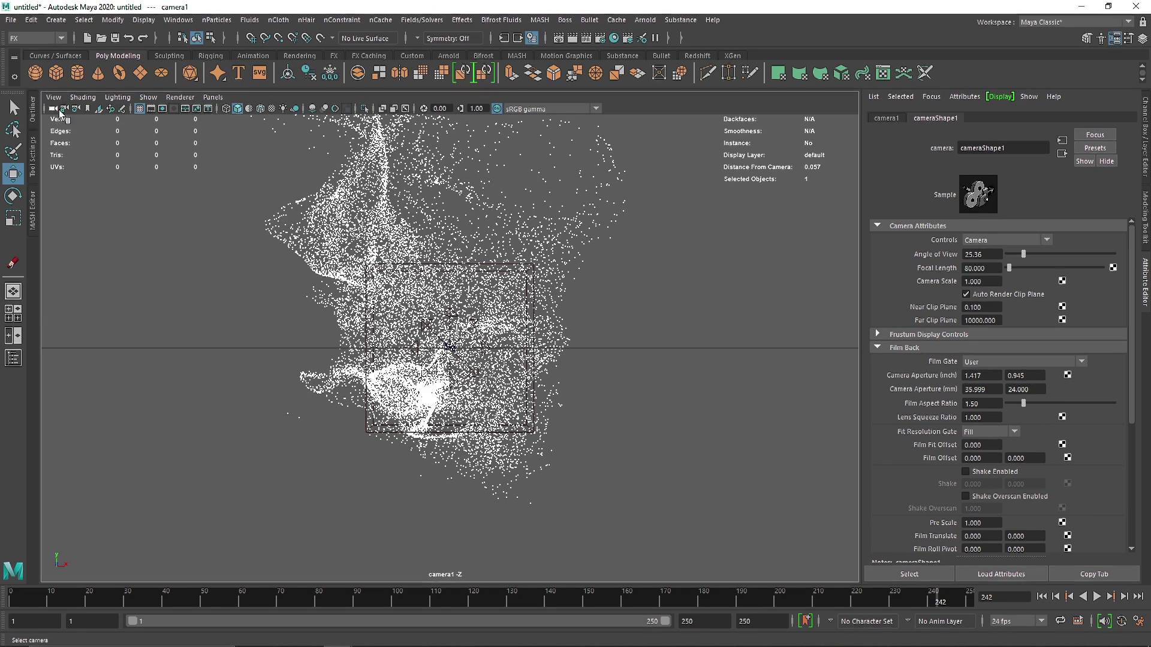
click(163, 109)
key(ctrl+a)
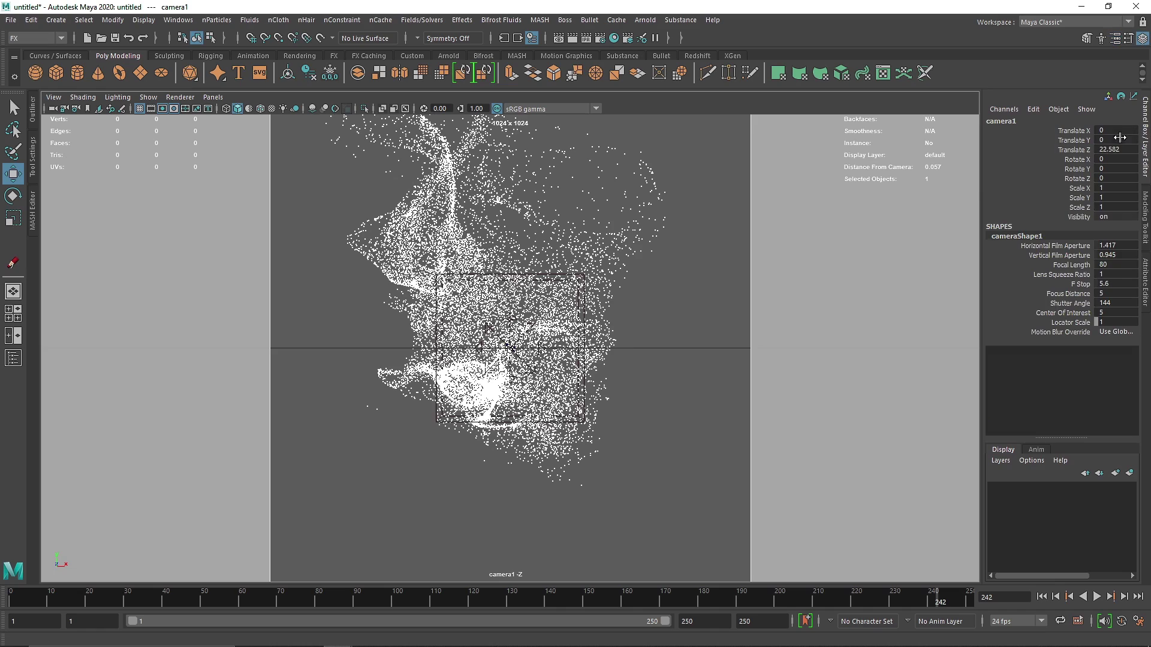
Set the camera's Translate Y to 2 and Translate Z to 39.
click(1116, 140)
text(2)
key(Tab)
text(41)
key(Return)
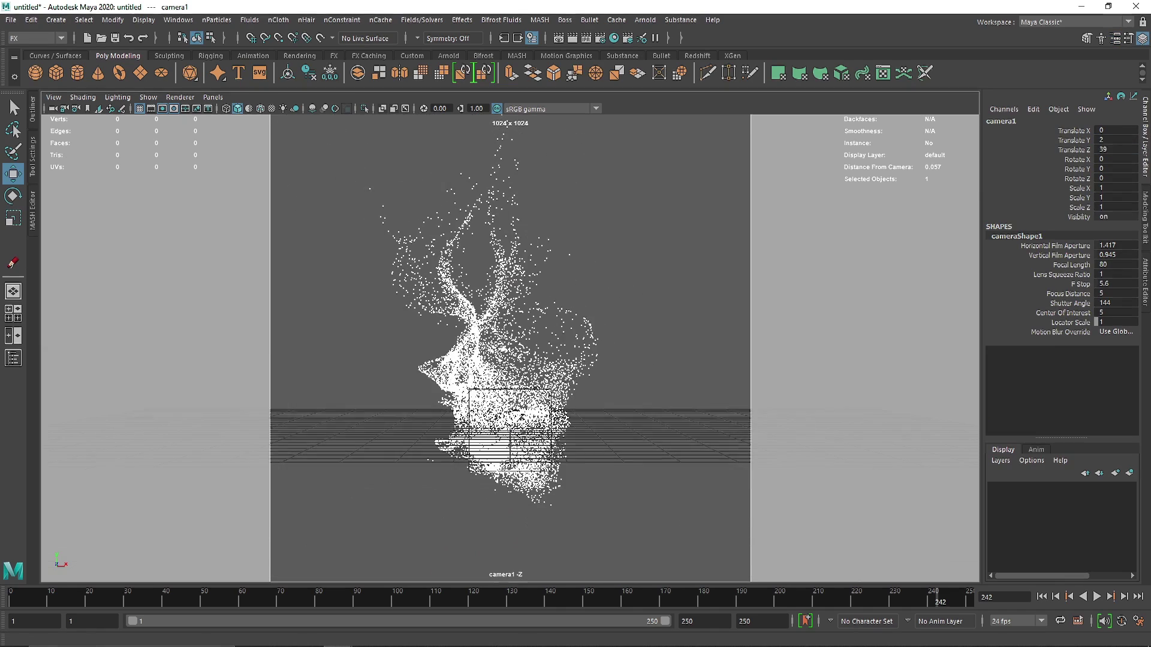
click(1116, 139)
text(1)
key(Tab)
text(39)
key(Return)
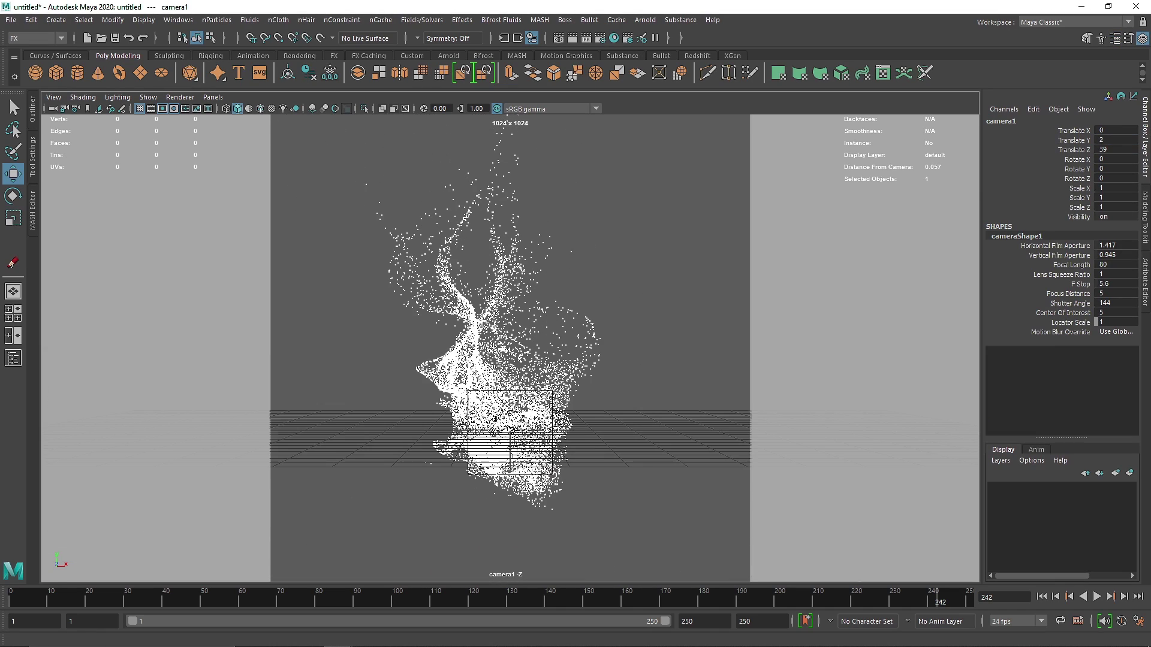
Refine the camera framing by trying Translate Y at 2.2 and 2.5, settling on 2.7, with Translate Z at 40.
click(1120, 140)
text(2.2)
key(Return)
click(1120, 139)
text(2.)
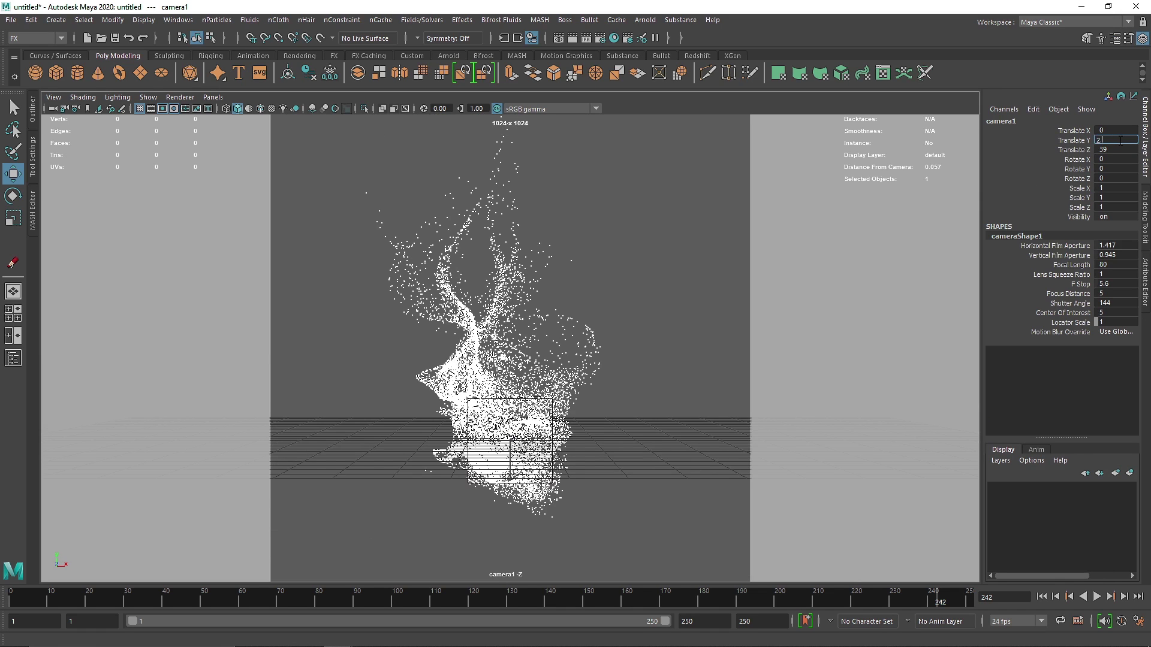
text(5)
key(Return)
text(2.)
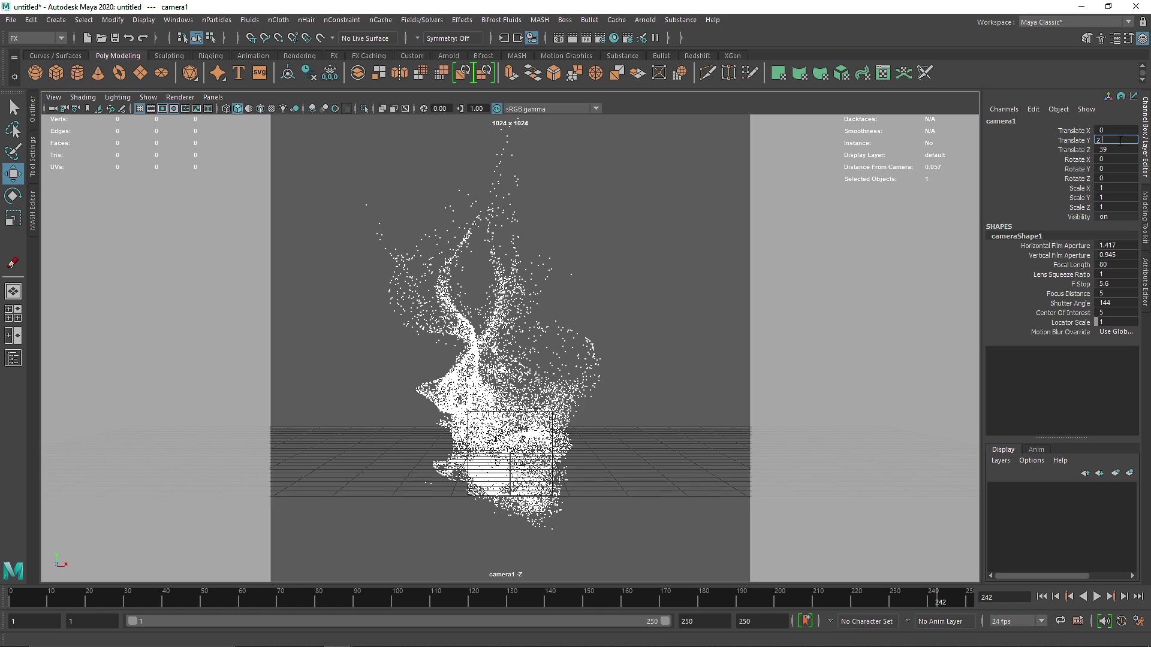
text(7)
key(Return)
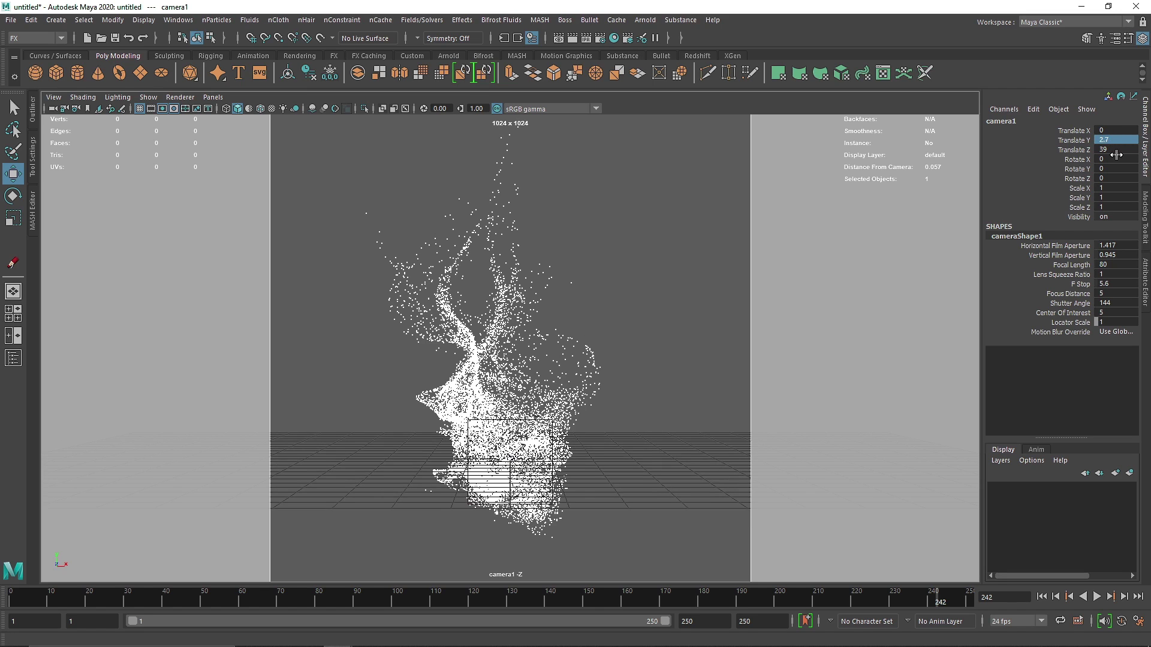
click(1119, 150)
text(40)
key(Return)
Try a Translate X of -1 for the camera and undo it.
click(1118, 130)
text(-1)
key(Return)
key(ctrl+z)
Try the camera's Translate X at 0.5 and -0.5, settling on -0.4.
click(1125, 128)
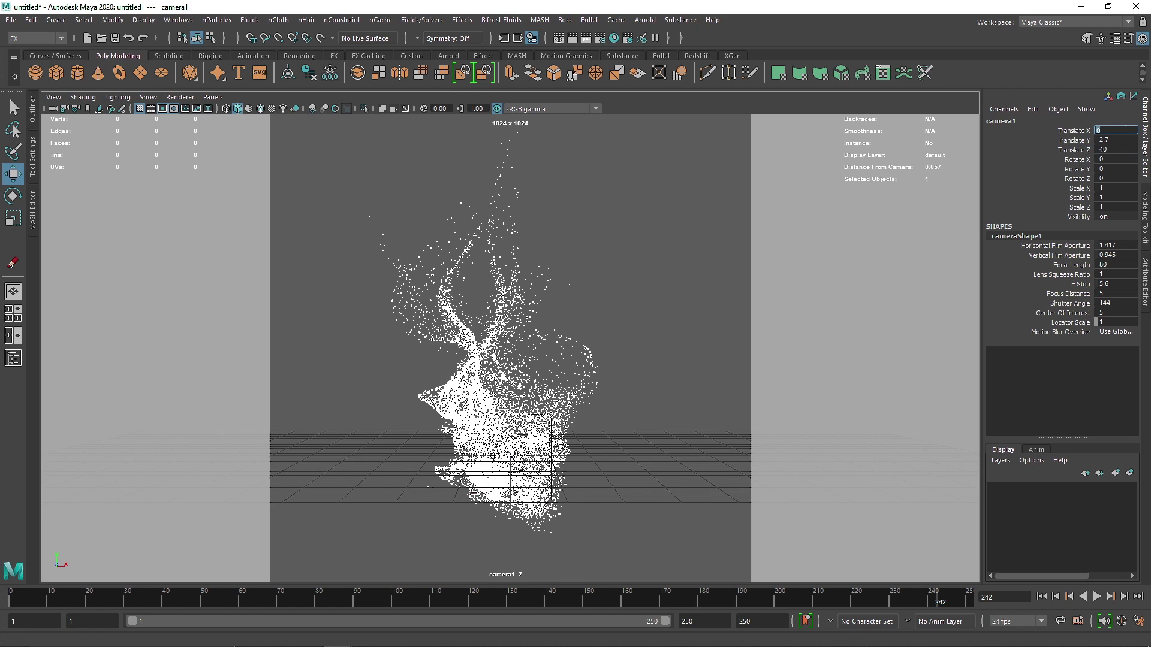
text(0.5)
key(Return)
click(1125, 128)
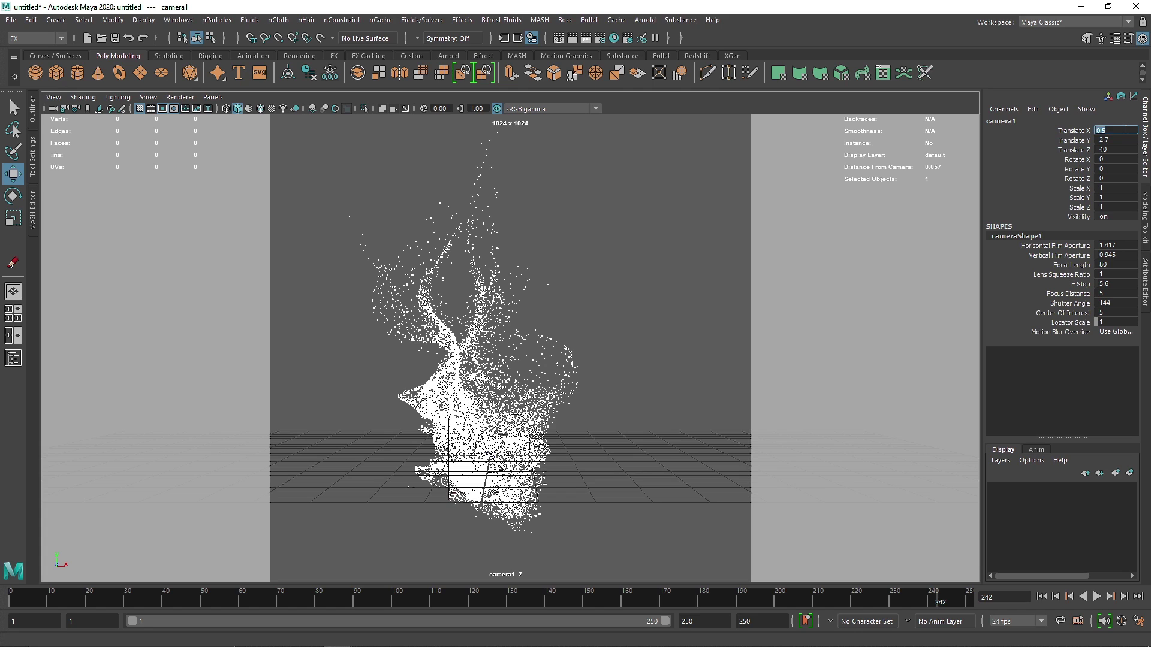
text(-)
key(Return)
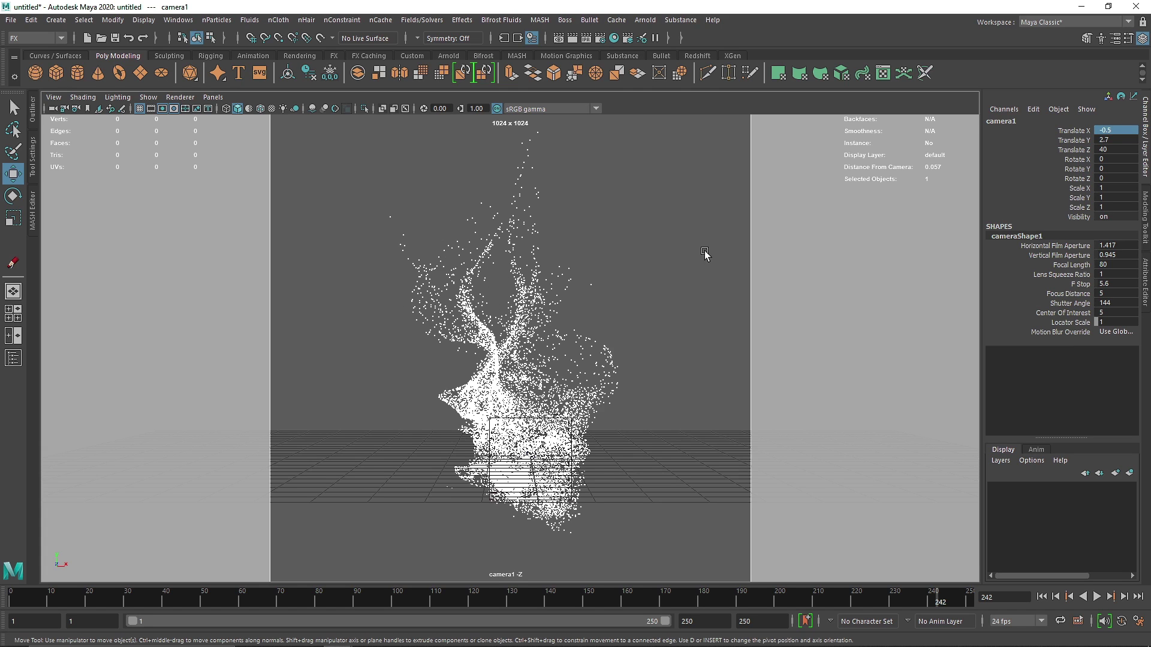
click(1119, 129)
text(-0.3)
key(Return)
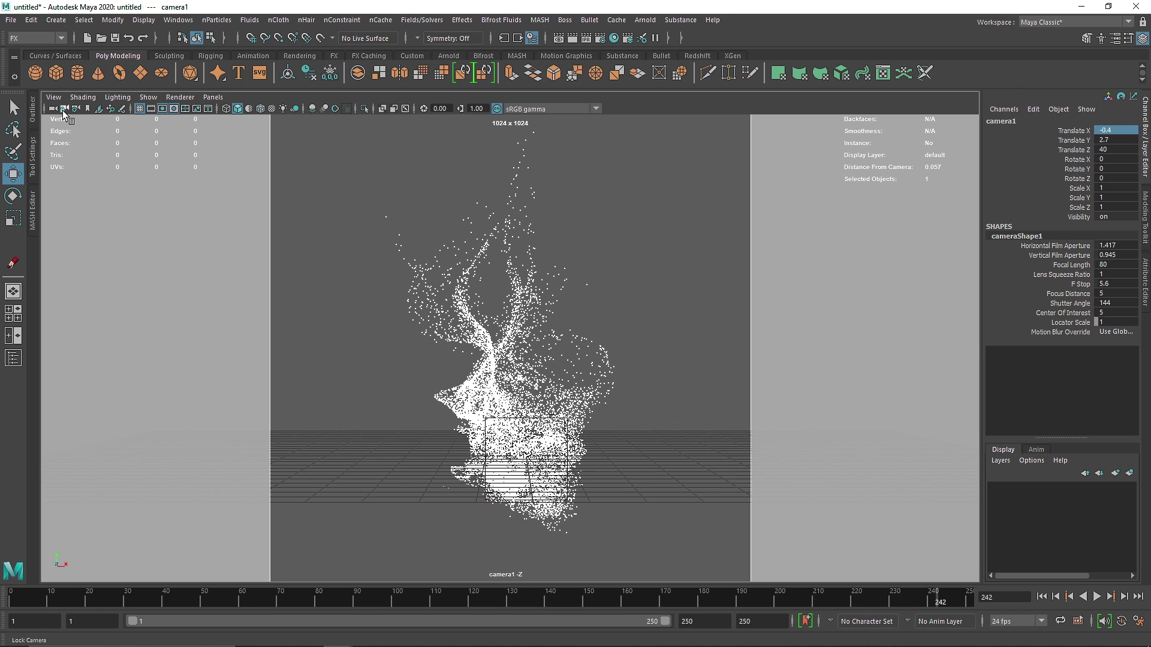
Lock the camera1 view against movement, test selecting the particle system, and clear the selection.
click(400, 270)
click(515, 247)
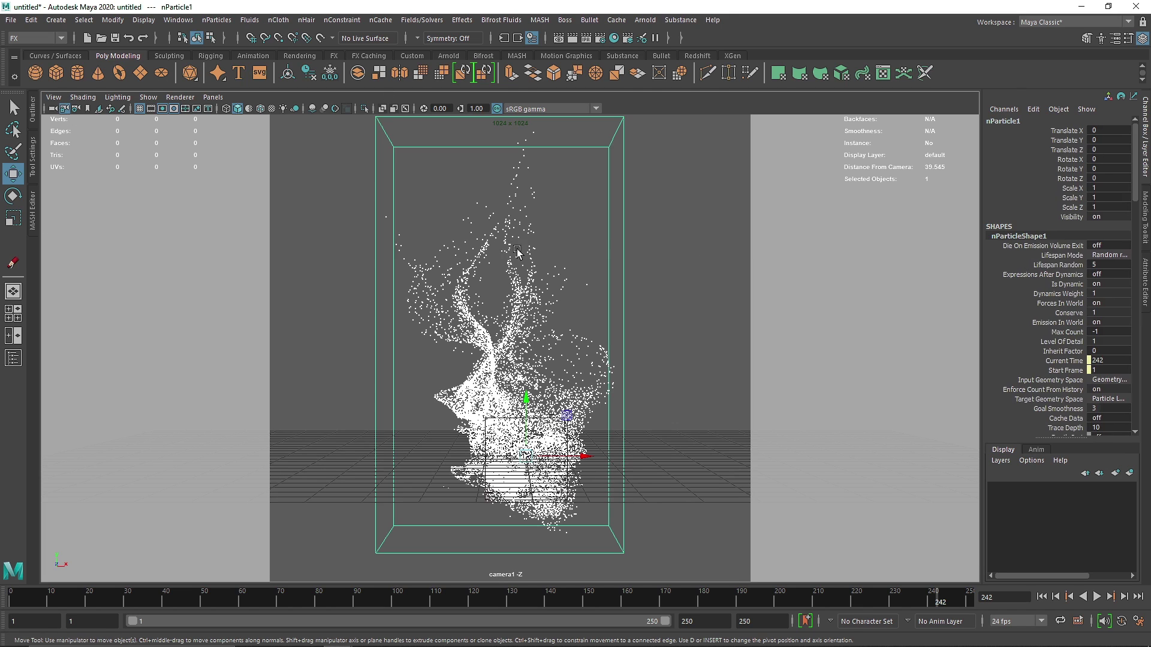
click(329, 214)
Bring up the Arnold RenderView briefly and create an Arnold area light at the origin.
click(449, 56)
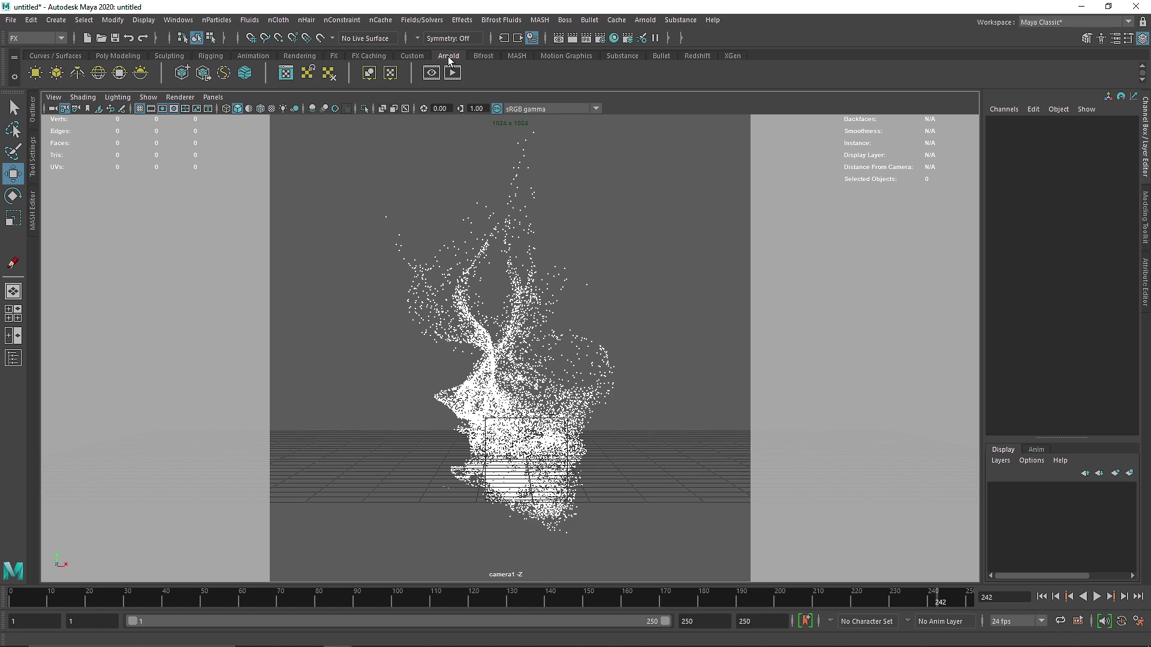
click(431, 73)
right_click(67, 97)
click(97, 142)
click(35, 73)
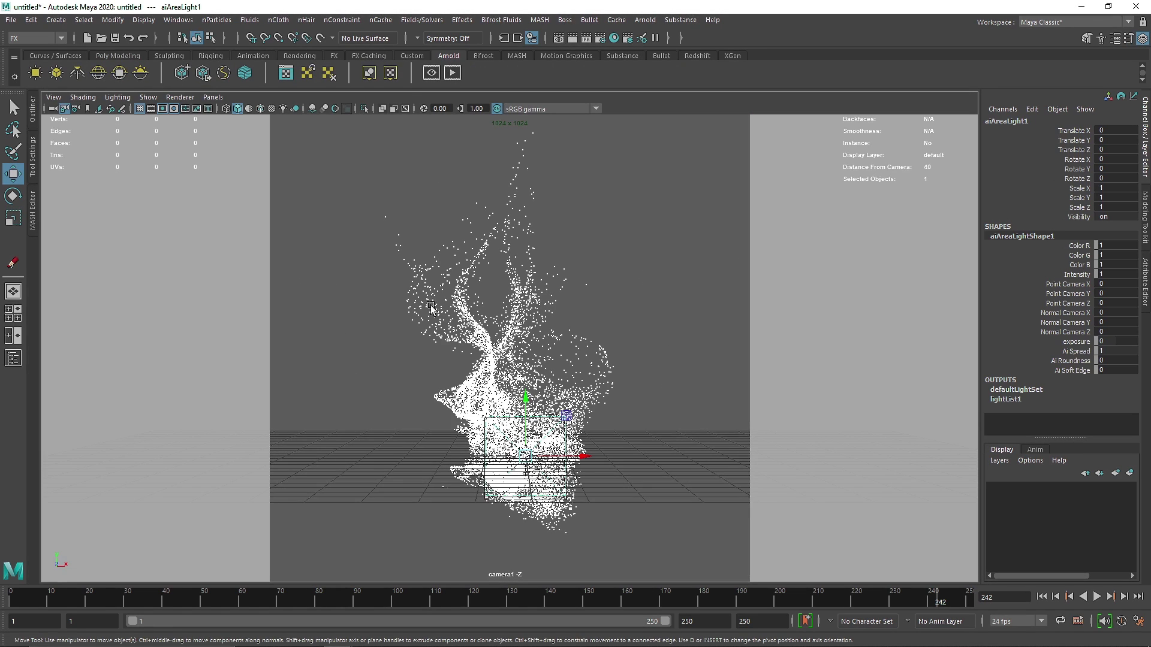
Place the area light beside the particles at about Translate X -16.5, with Rotate Y -90 and uniform scale about 5.7.
drag(586, 462, 404, 211)
key(space)
alt+drag(446, 399, 396, 312)
key(r)
key(e)
key(w)
mouse_move(396, 312)
alt+mouse_down()
mouse_move(459, 322)
mouse_move(408, 316)
alt+mouse_up()
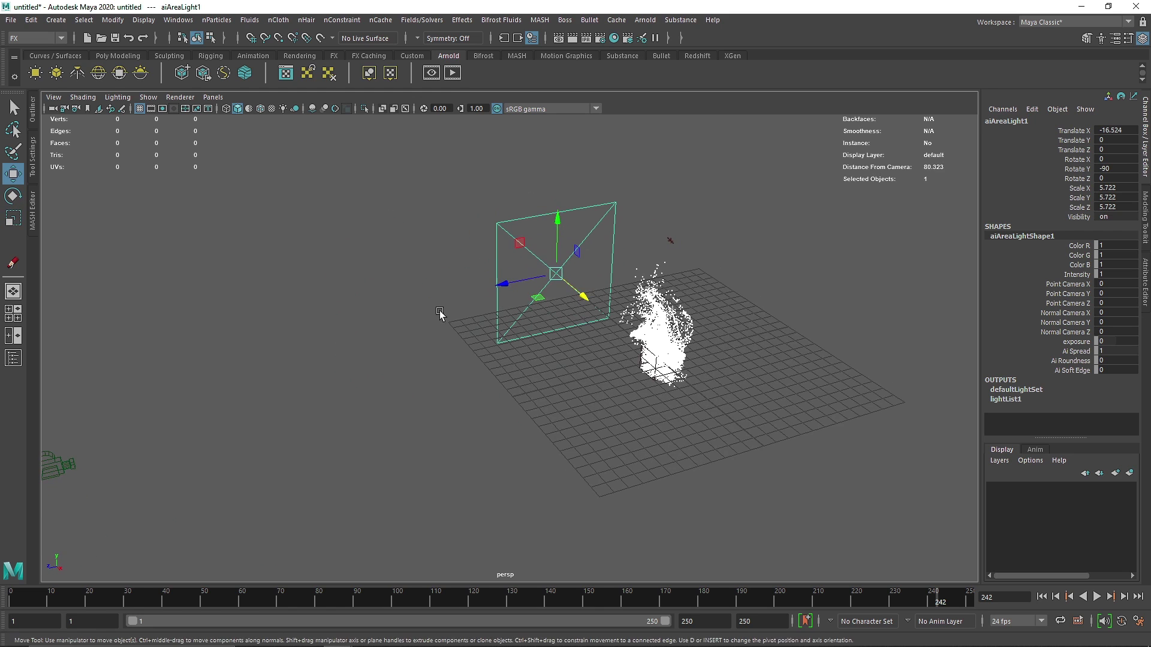
Reshape the area light into a tall rectangle with Scale X about 4.26 and Scale Y about 9.05.
key(r)
drag(510, 281, 552, 193)
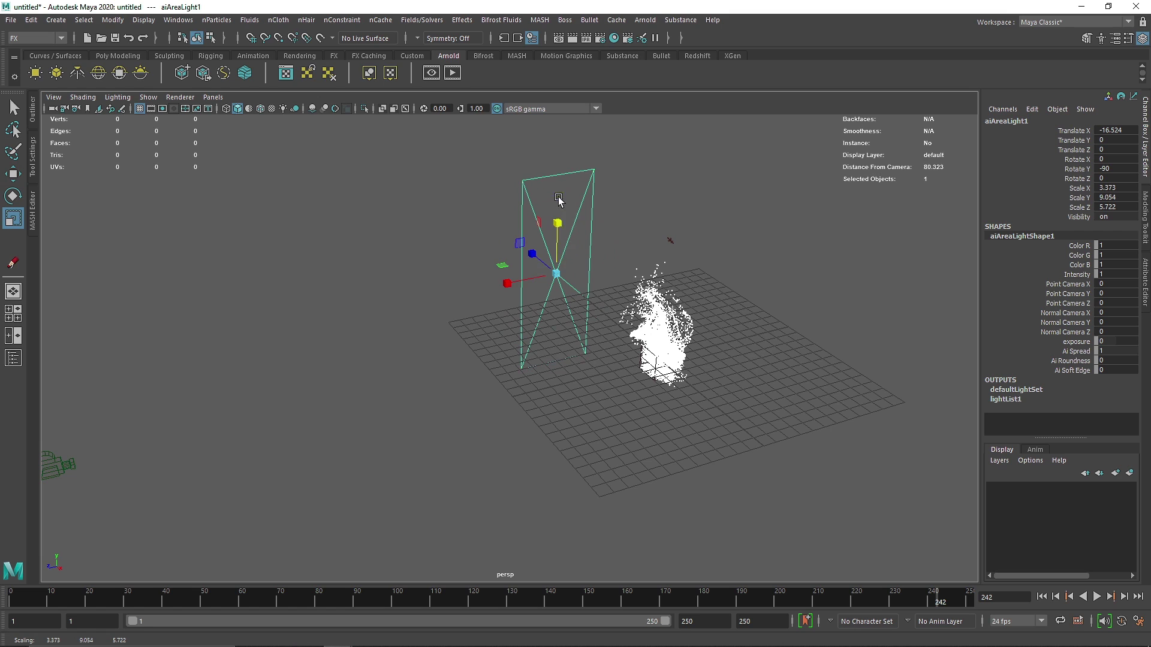
mouse_move(507, 283)
mouse_down()
mouse_move(476, 288)
mouse_move(502, 288)
mouse_up()
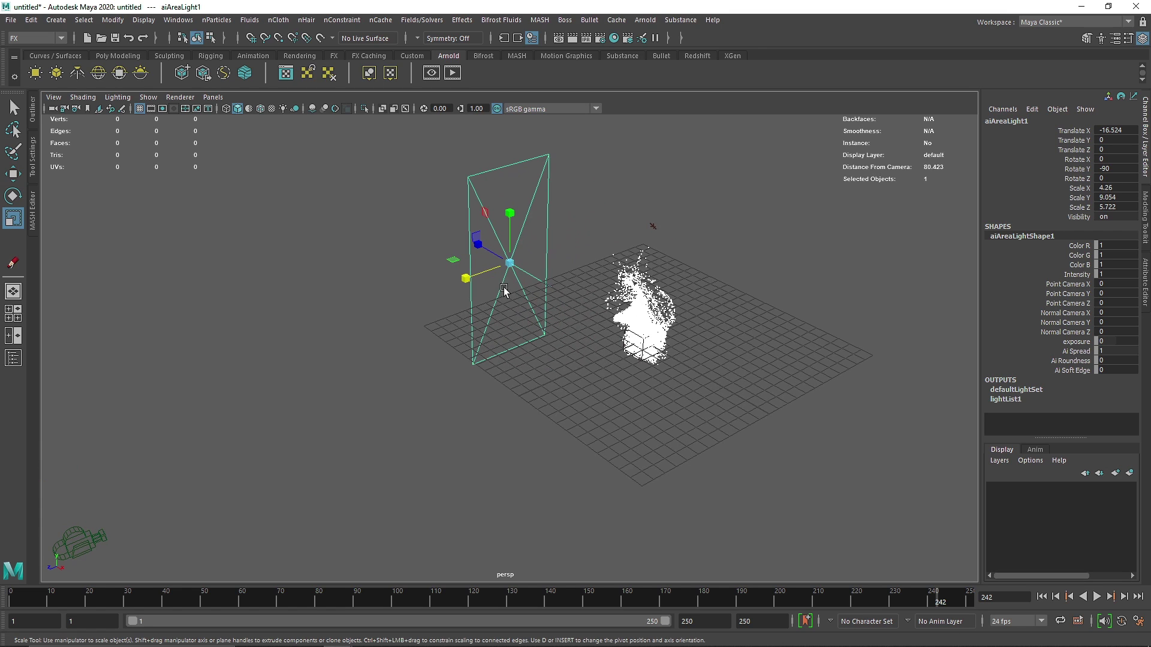
click(506, 288)
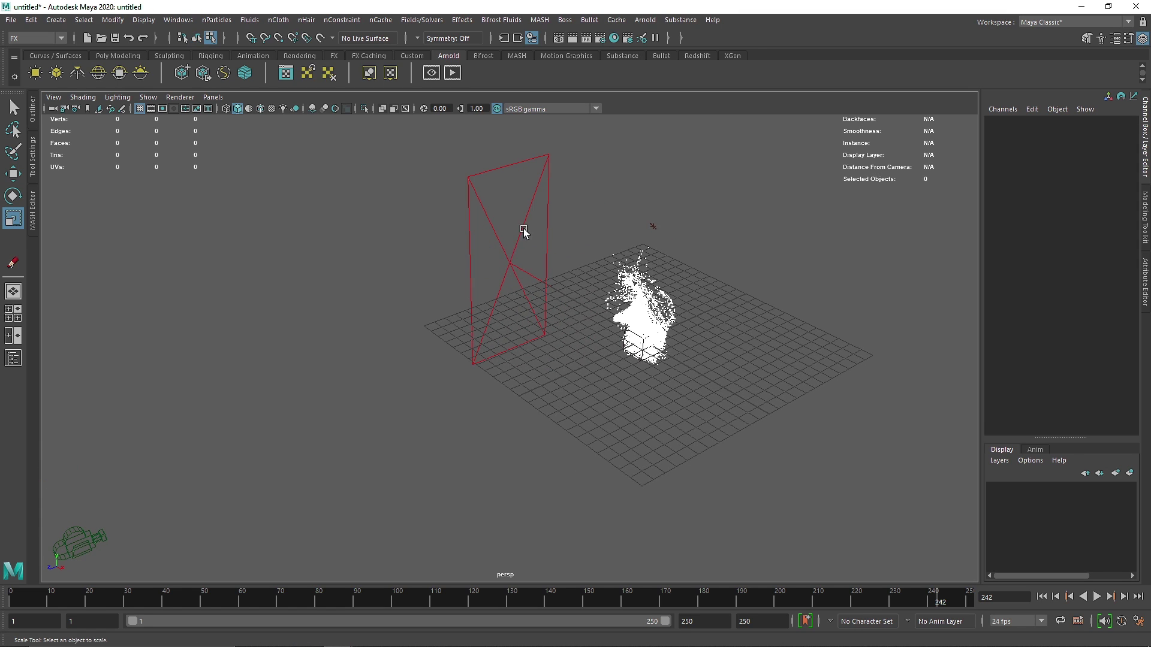
key(w)
Duplicate aiAreaLight1 and place the copy on the opposite side, with Translate X 16.524 and Rotate Y 90 facing the particles.
click(36, 117)
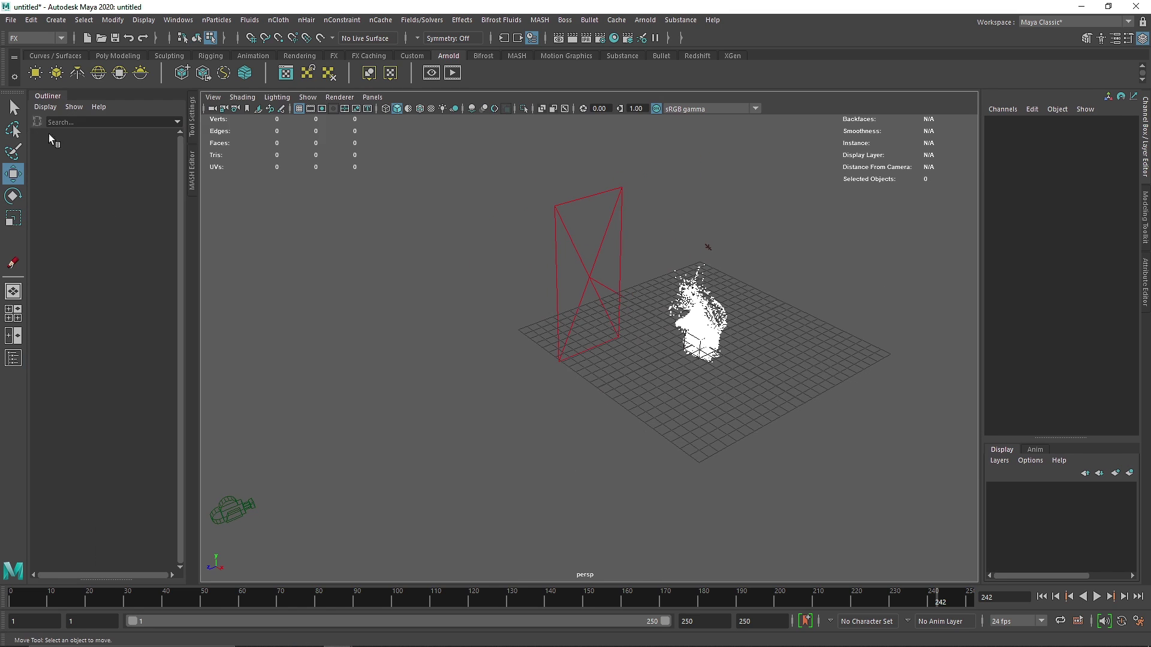
click(84, 277)
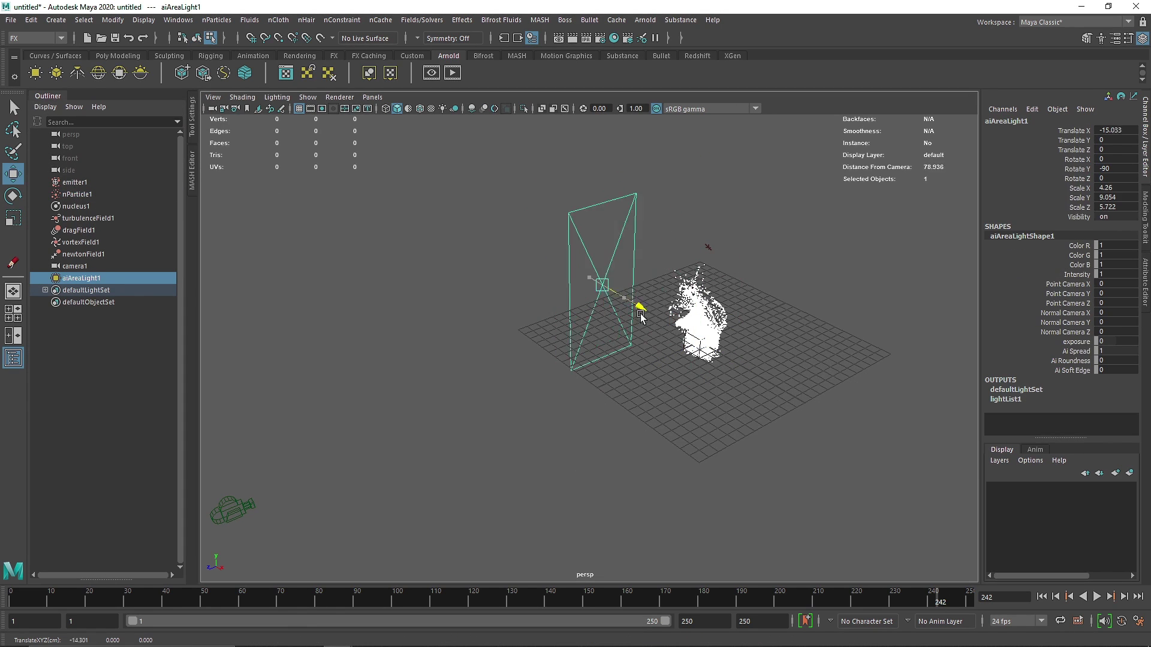
key(ctrl+d)
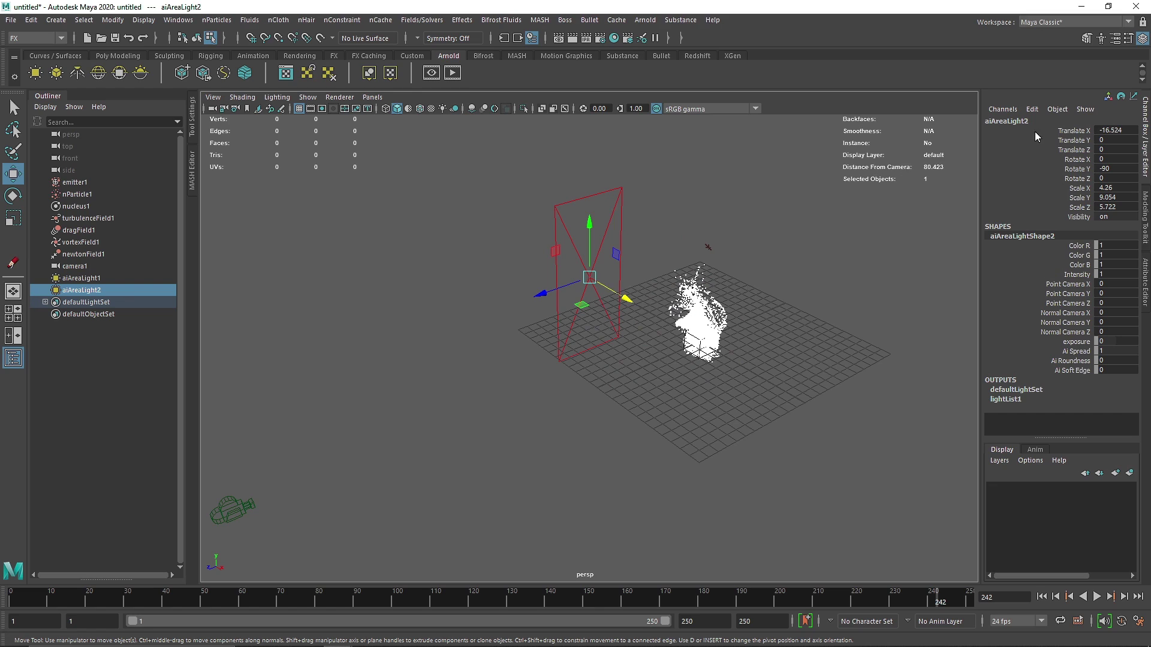
double_click(1109, 130)
key(Return)
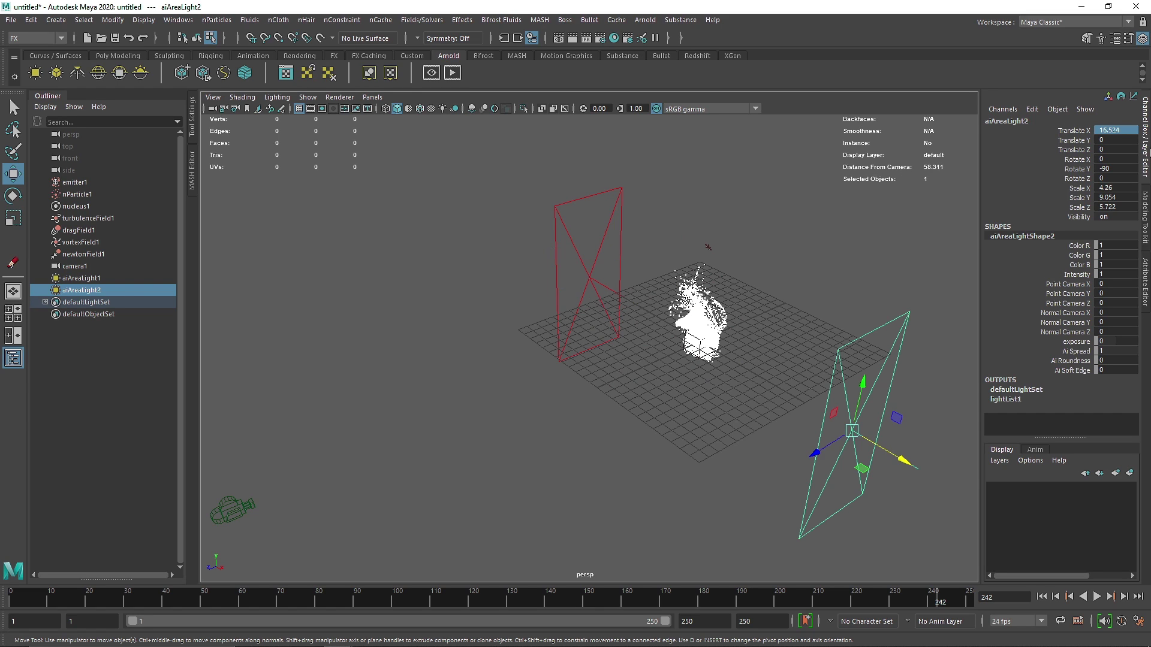
double_click(1109, 169)
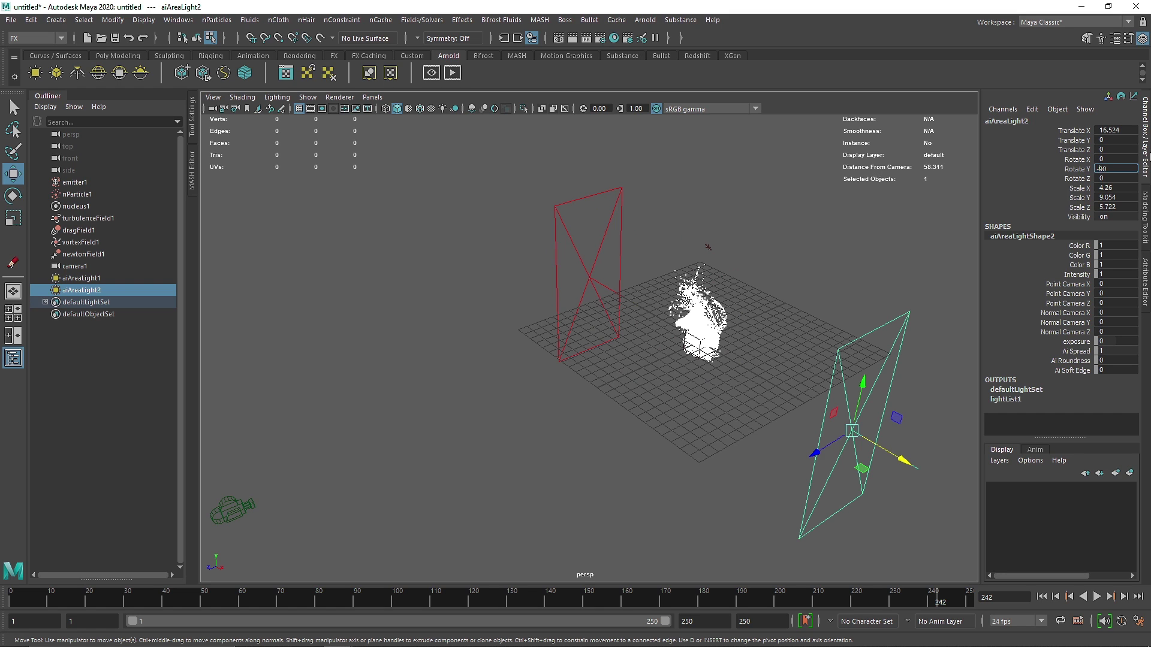
key(Return)
alt+drag(736, 336, 518, 322)
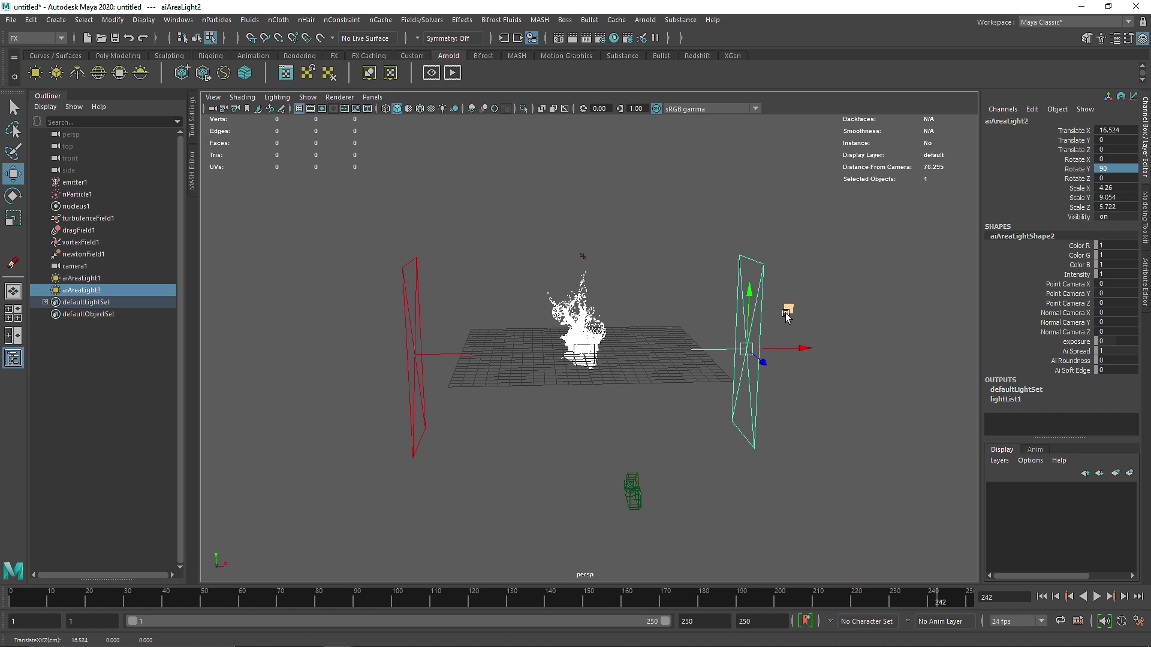
Start an Arnold render in the RenderView, keeping the Outliner shown.
click(13, 358)
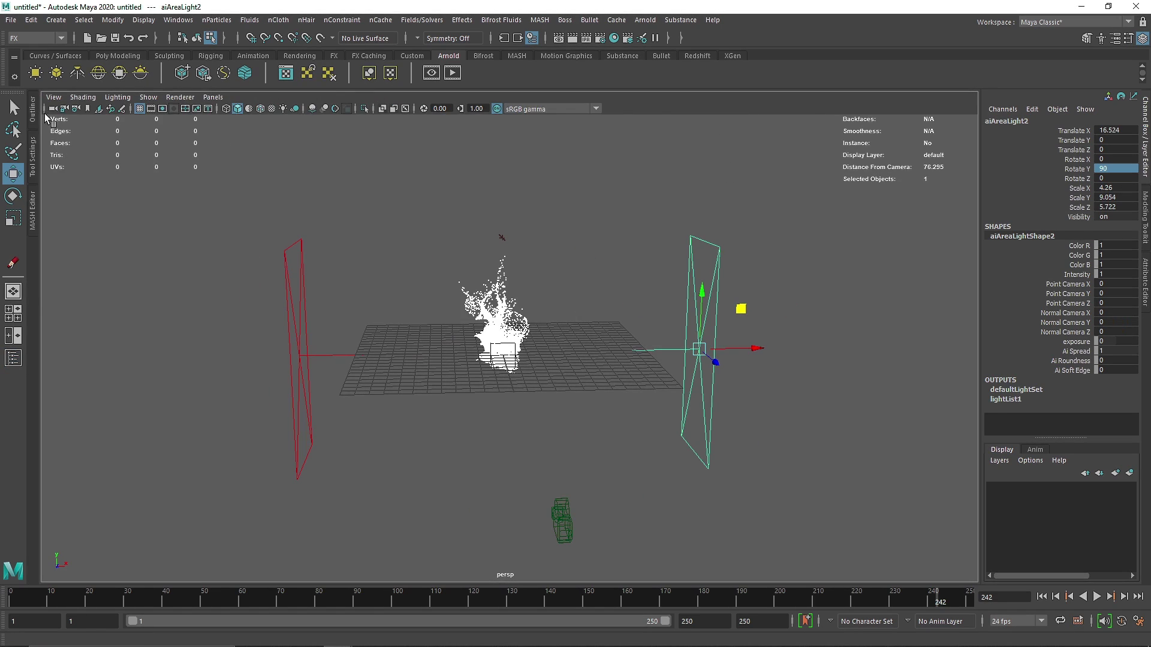
click(13, 358)
click(453, 73)
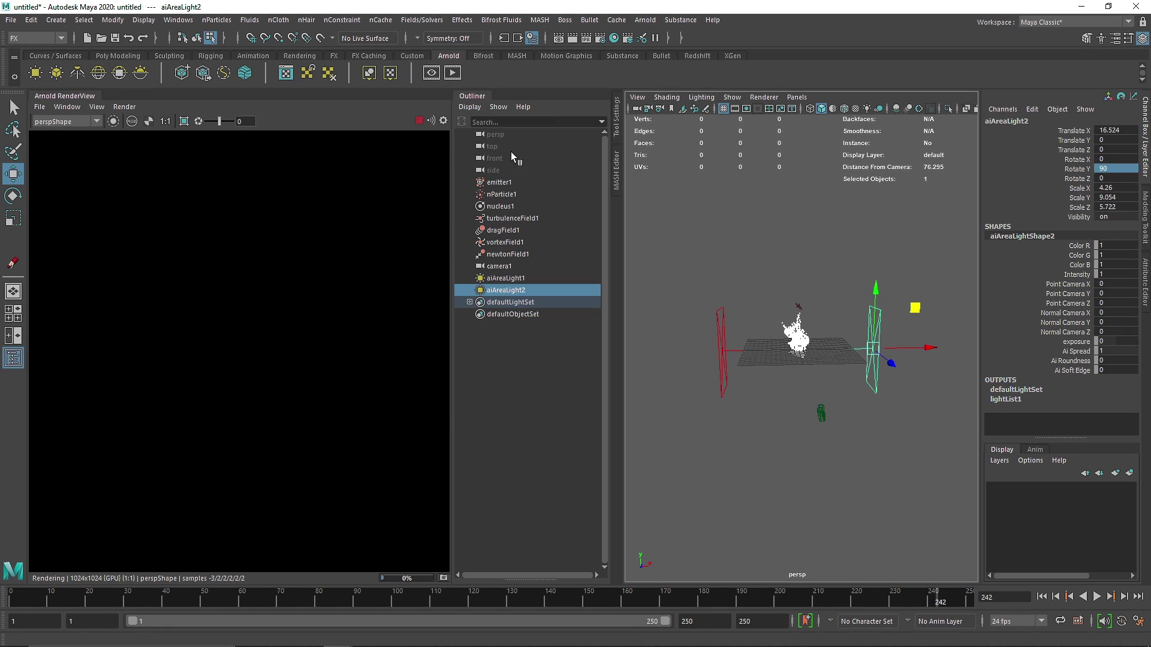
Set the exposure of aiAreaLight1 to 5.
click(522, 279)
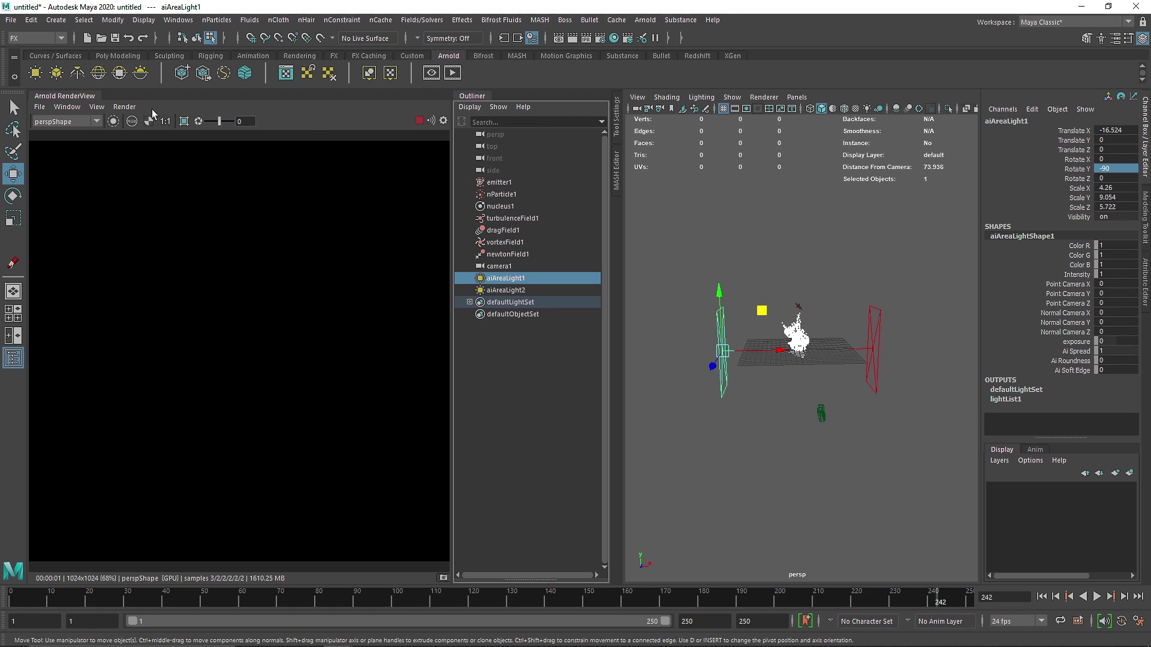
key(ctrl+a)
drag(1055, 269, 1103, 269)
Switch the RenderView's camera to cameraShape1 and inspect the rendered particles up close.
click(72, 121)
click(74, 139)
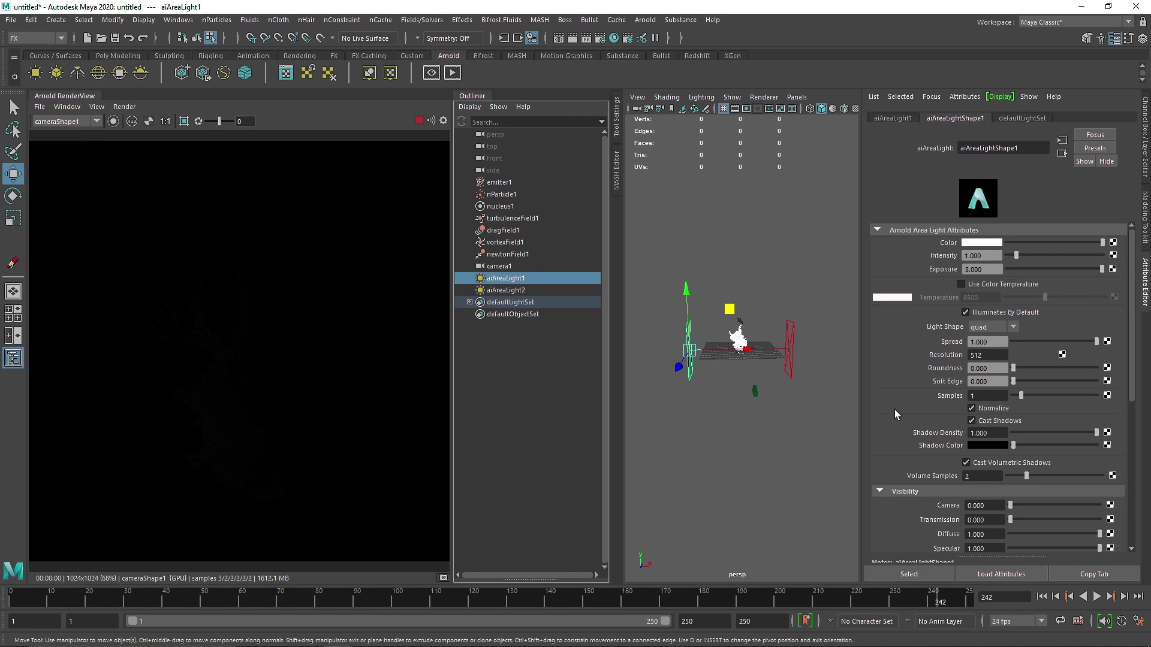
scroll(170, 438, up, 3)
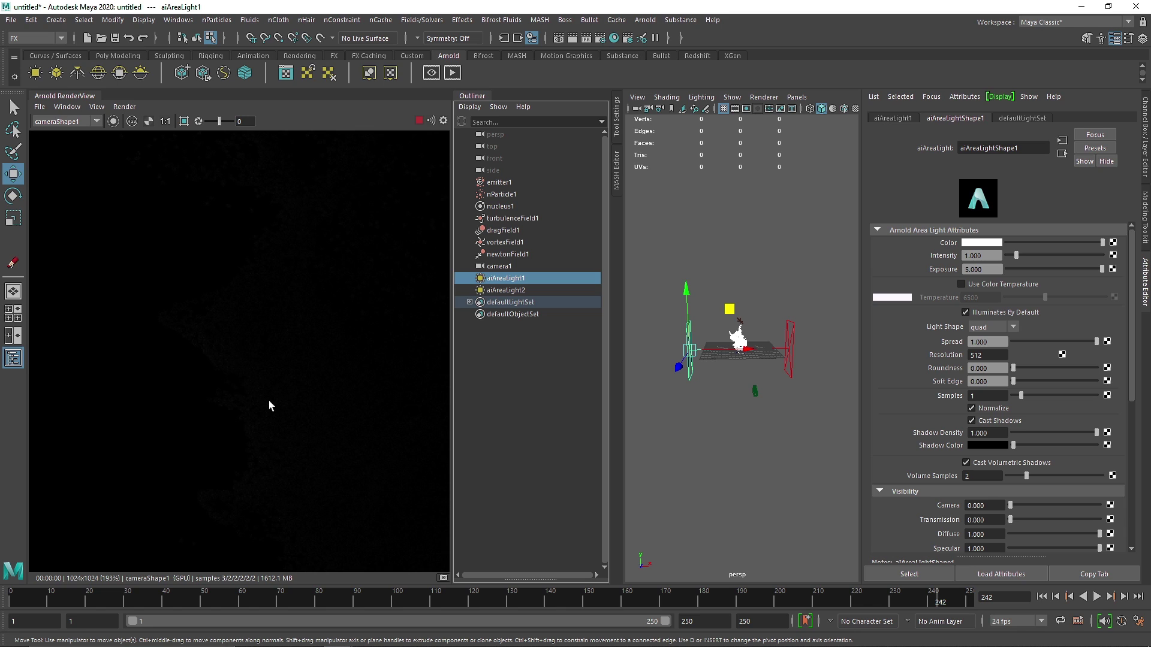
key(f)
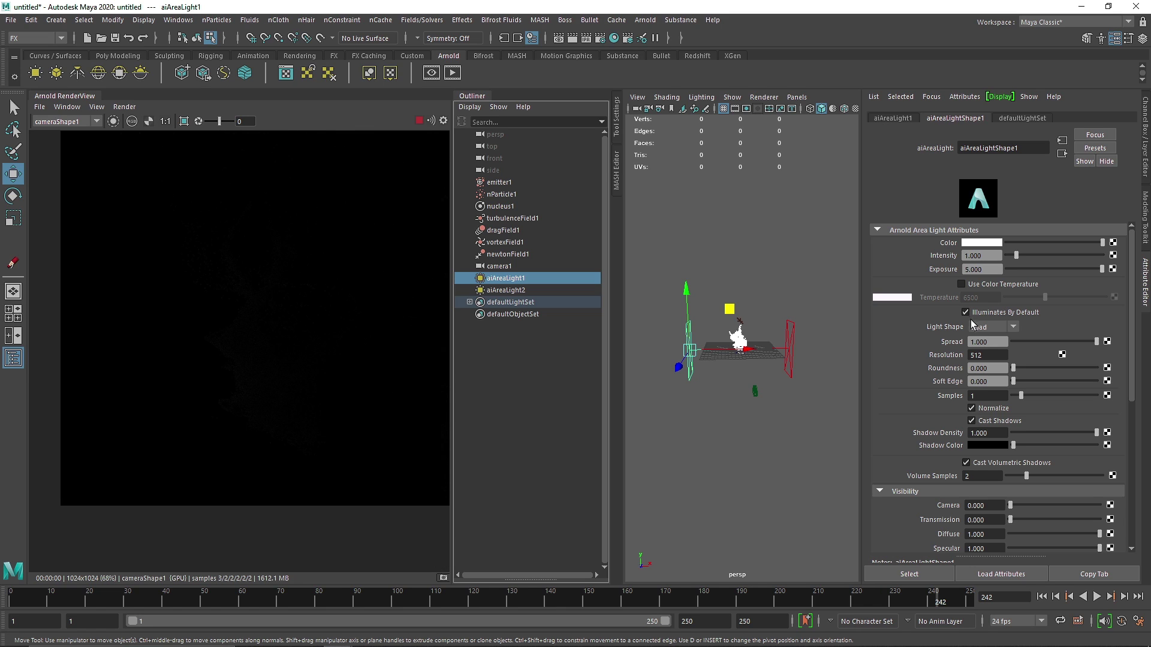
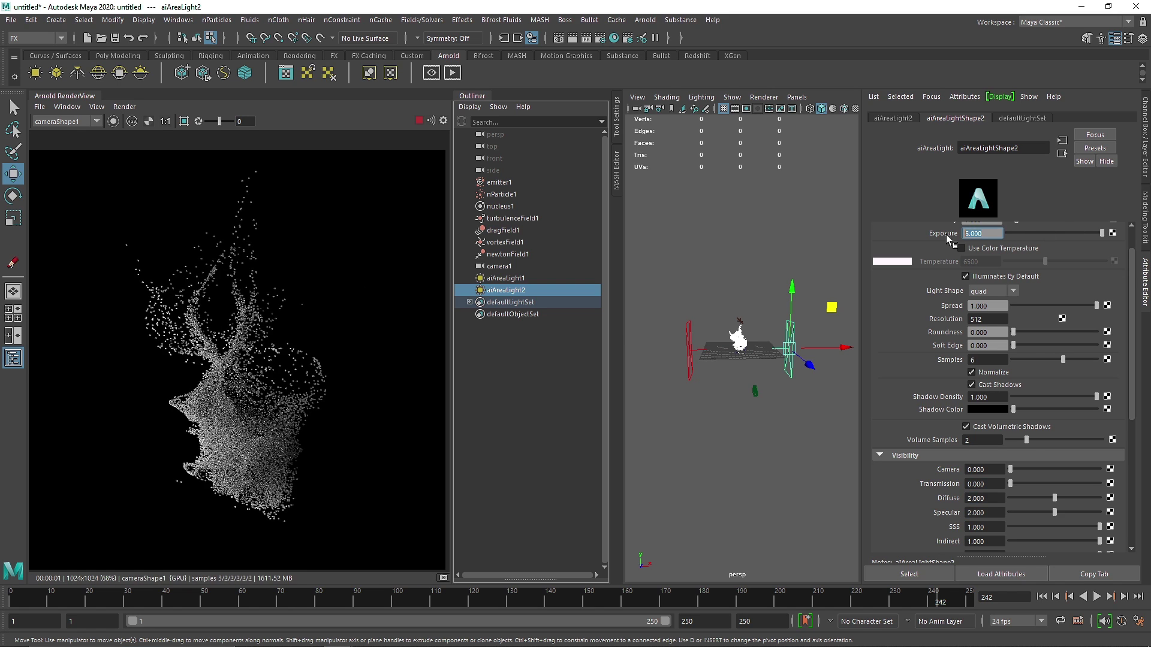
Set the exposure of aiAreaLight2 to 10 and its colour to a saturated bright blue.
text(10)
key(Return)
scroll(1042, 312, up, 2)
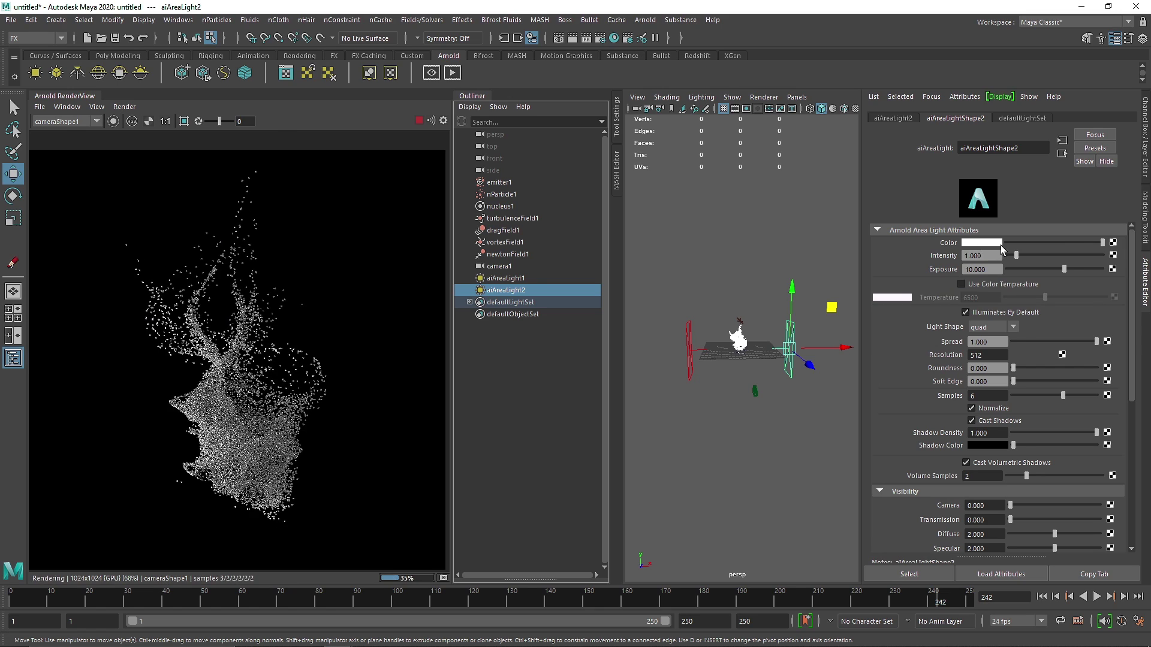
click(982, 243)
drag(986, 277, 990, 280)
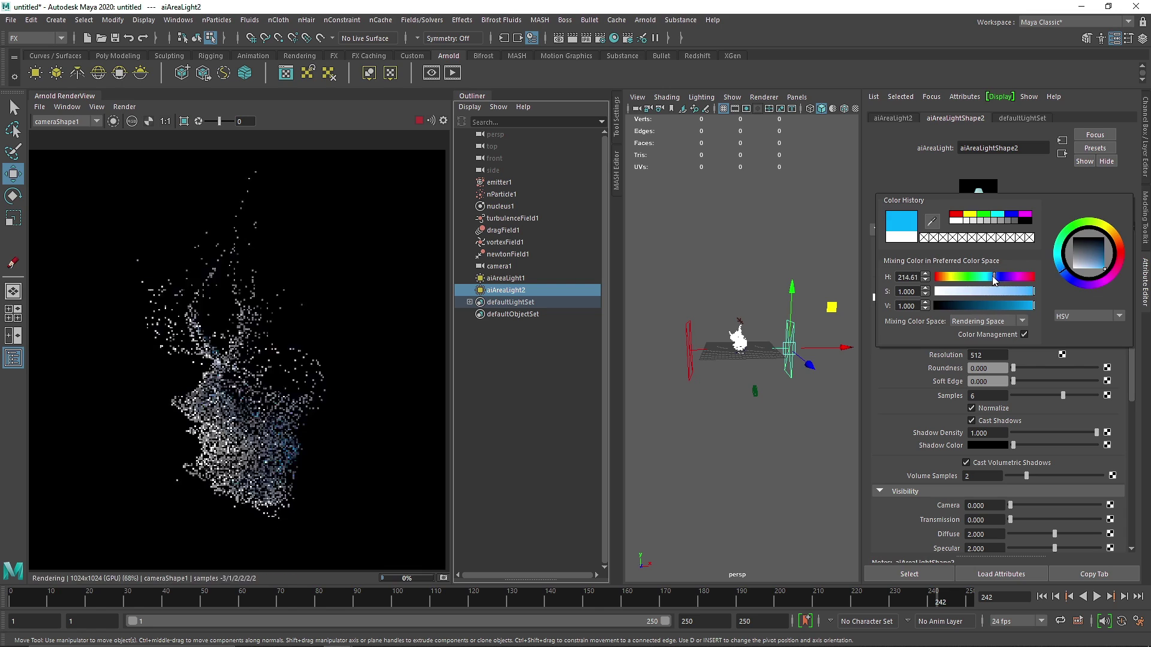
Raise the exposure of aiAreaLight2 to 12 and inspect the blue lighting in the render.
double_click(997, 268)
text(12)
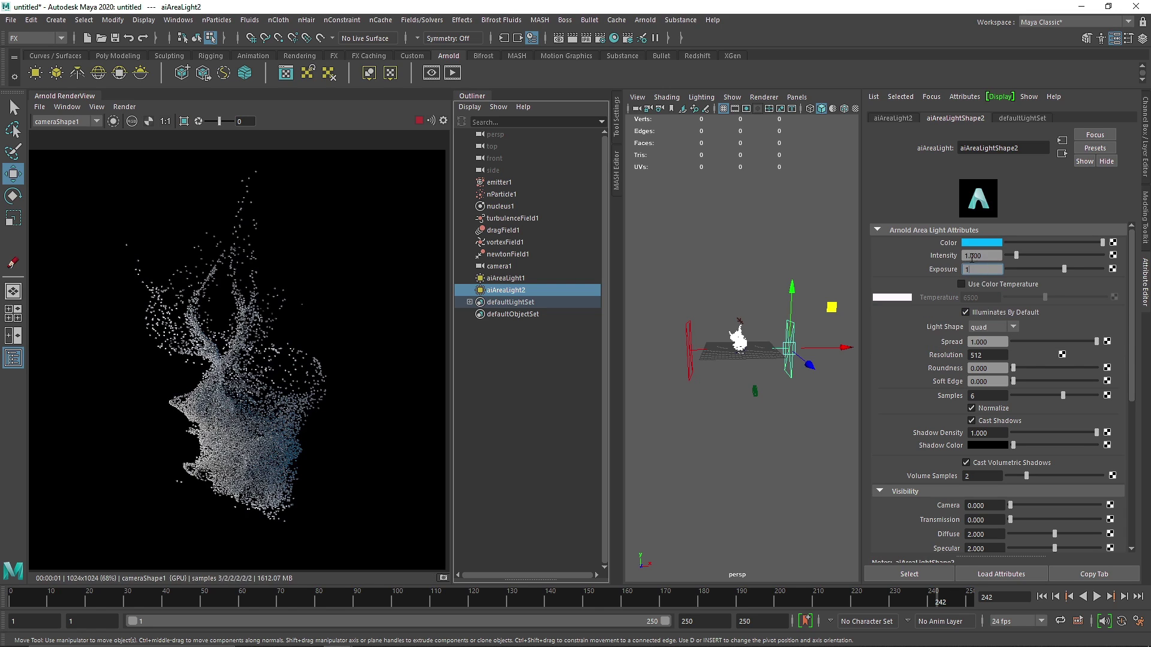
key(Return)
scroll(292, 457, up, 2)
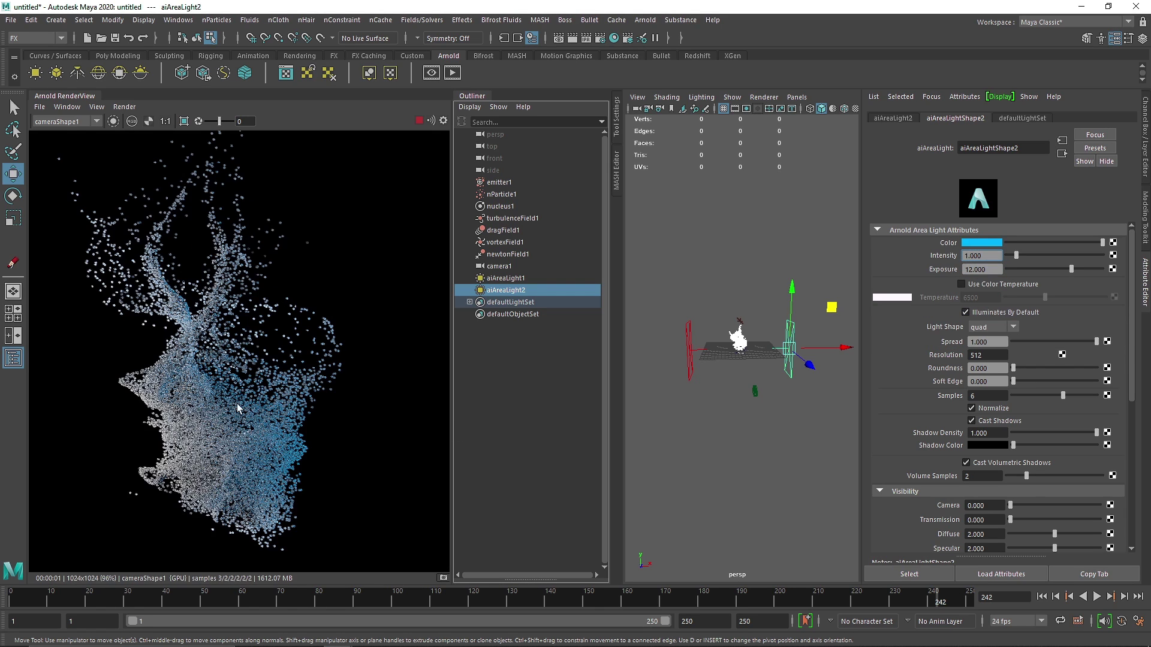
scroll(261, 397, down, 2)
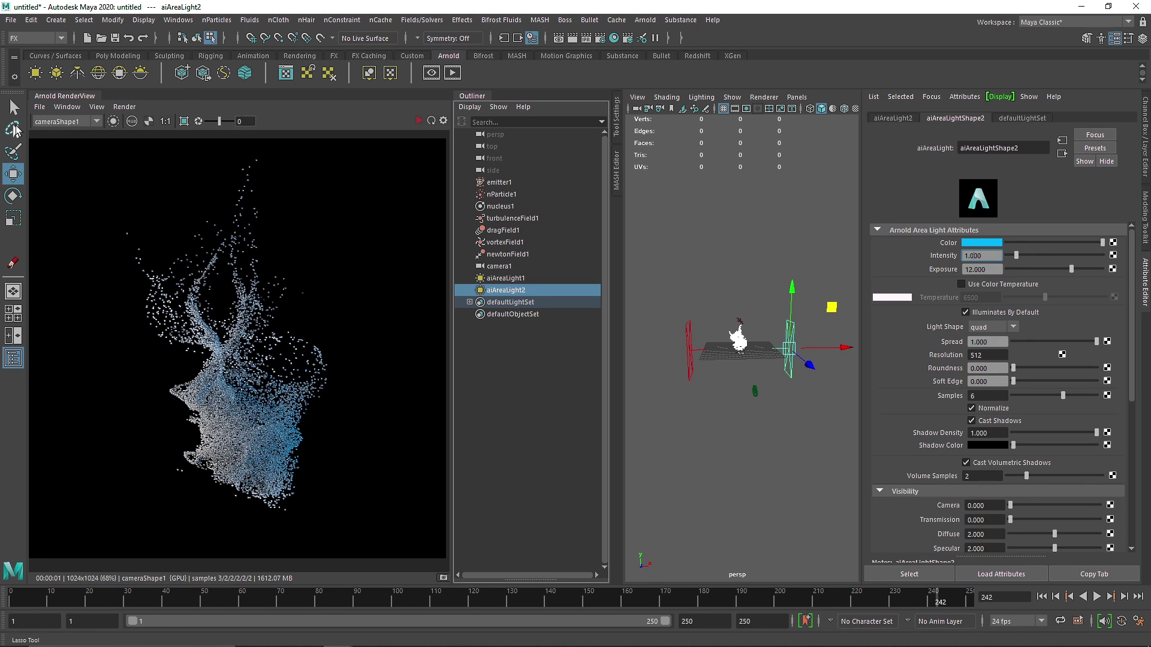
Close the Arnold RenderView and look through camera1 in the viewport.
click(40, 107)
click(203, 132)
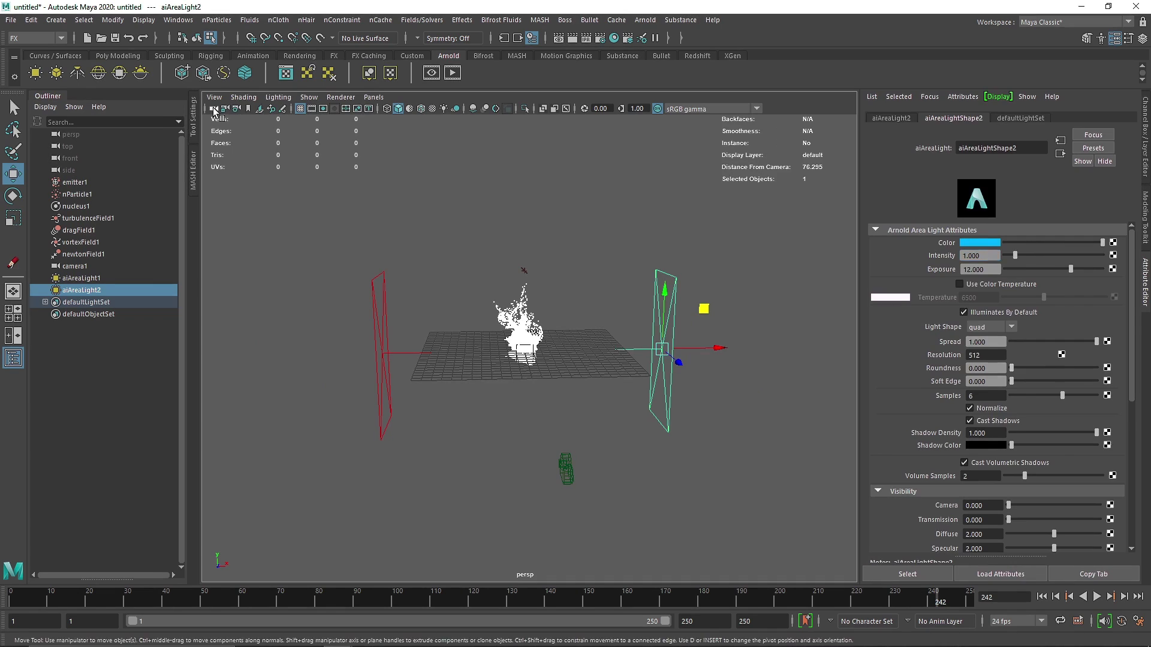
click(214, 111)
click(374, 96)
mouse_move(397, 109)
click(509, 120)
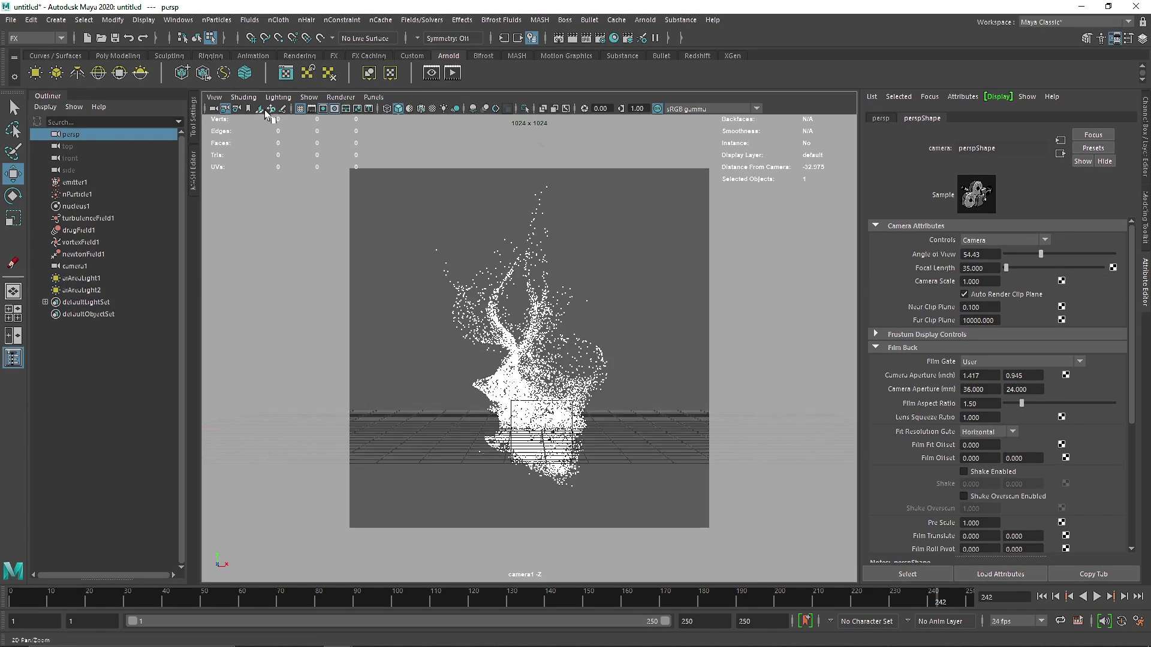
Select and unlock camera1, and reframe it closer to the particles so they fill more of the resolution gate.
click(214, 111)
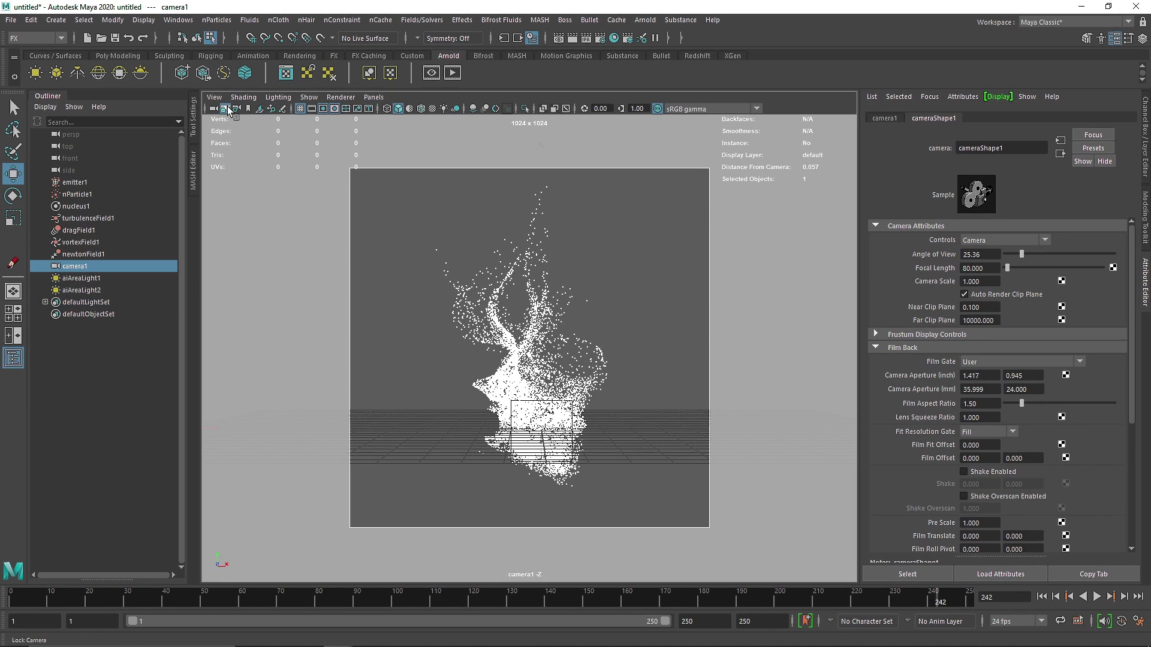
alt+right_drag(527, 299, 564, 398)
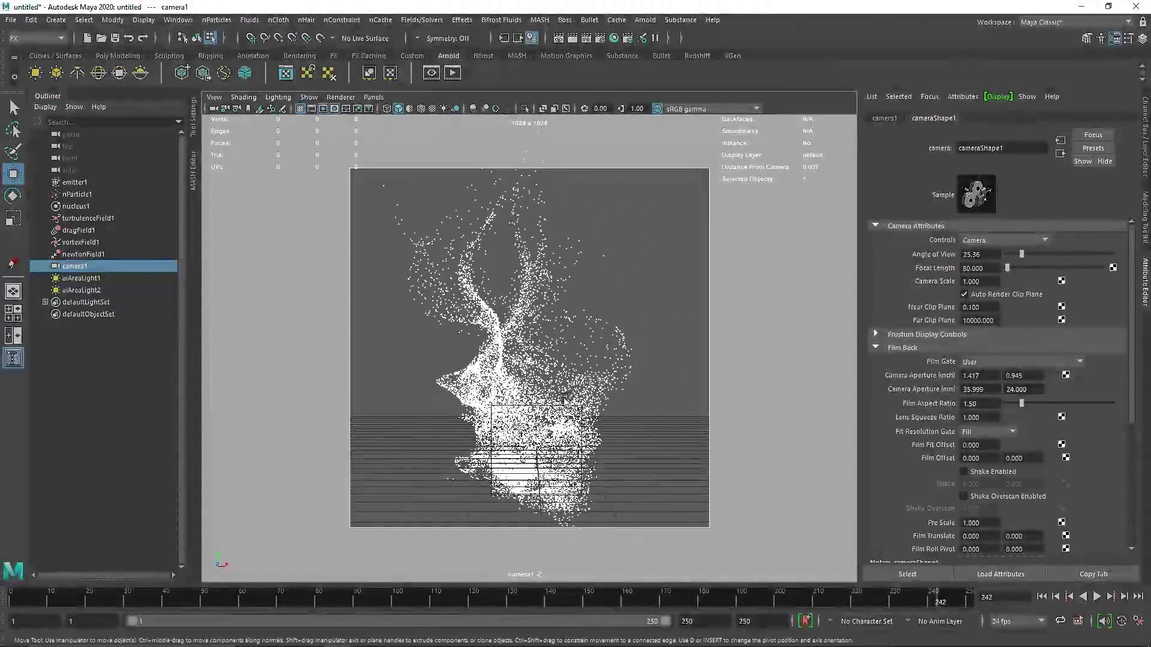
alt+middle_drag(563, 398, 367, 403)
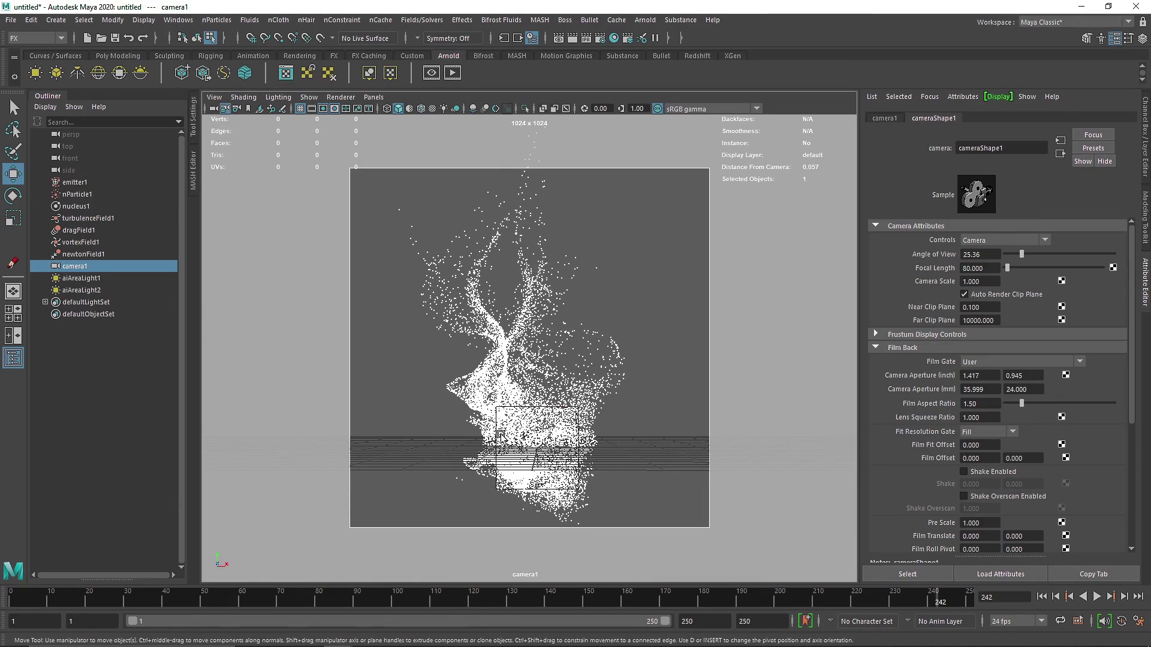
drag(631, 337, 554, 364)
Rewind the nParticle1 simulation to frame 1 and set emitter1's rate to 50000 particles per second.
click(89, 194)
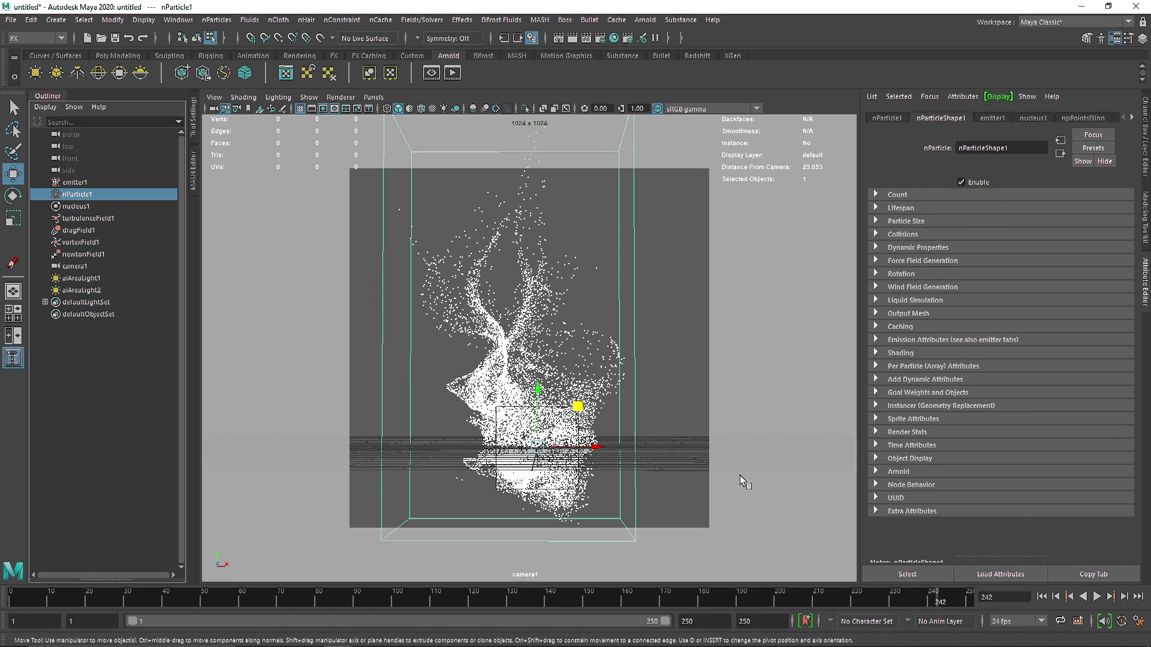
click(1042, 597)
click(998, 119)
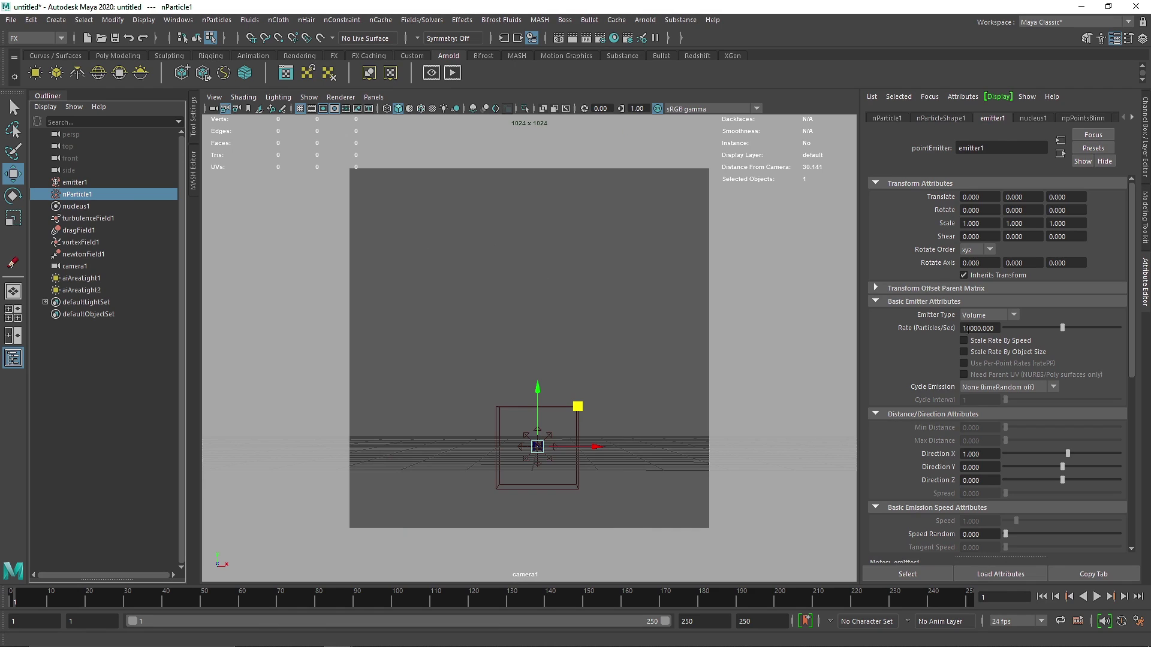
click(964, 328)
key(Return)
Play the denser simulation up to frame 130 and render that frame in the Arnold RenderView.
click(1097, 597)
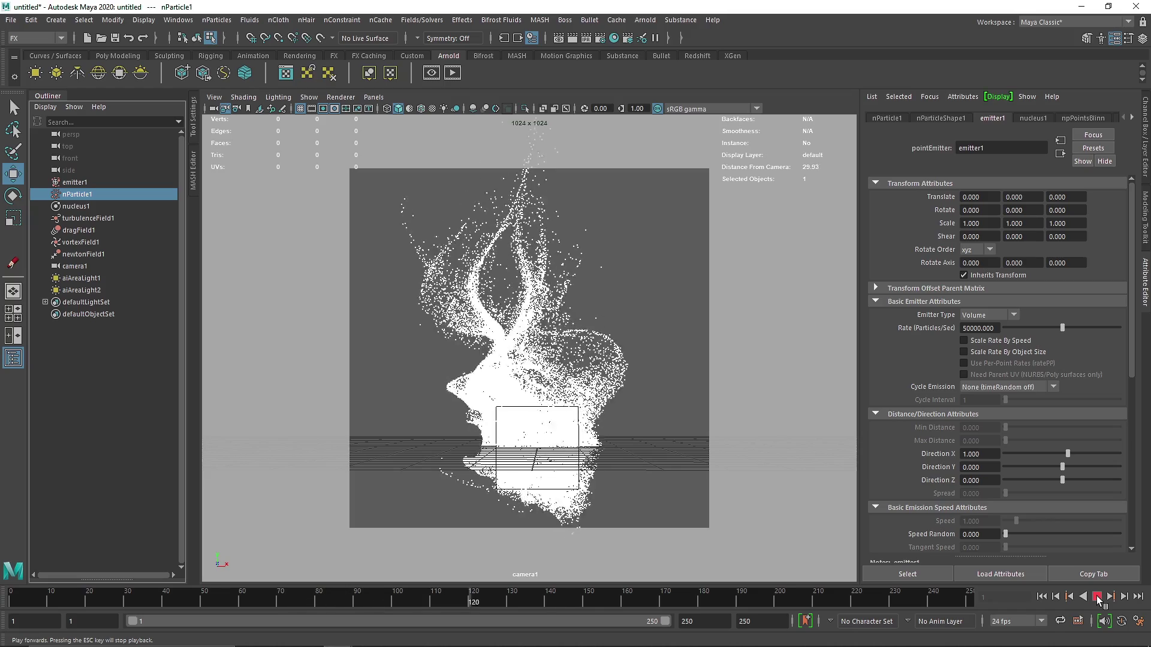
click(1097, 597)
click(459, 72)
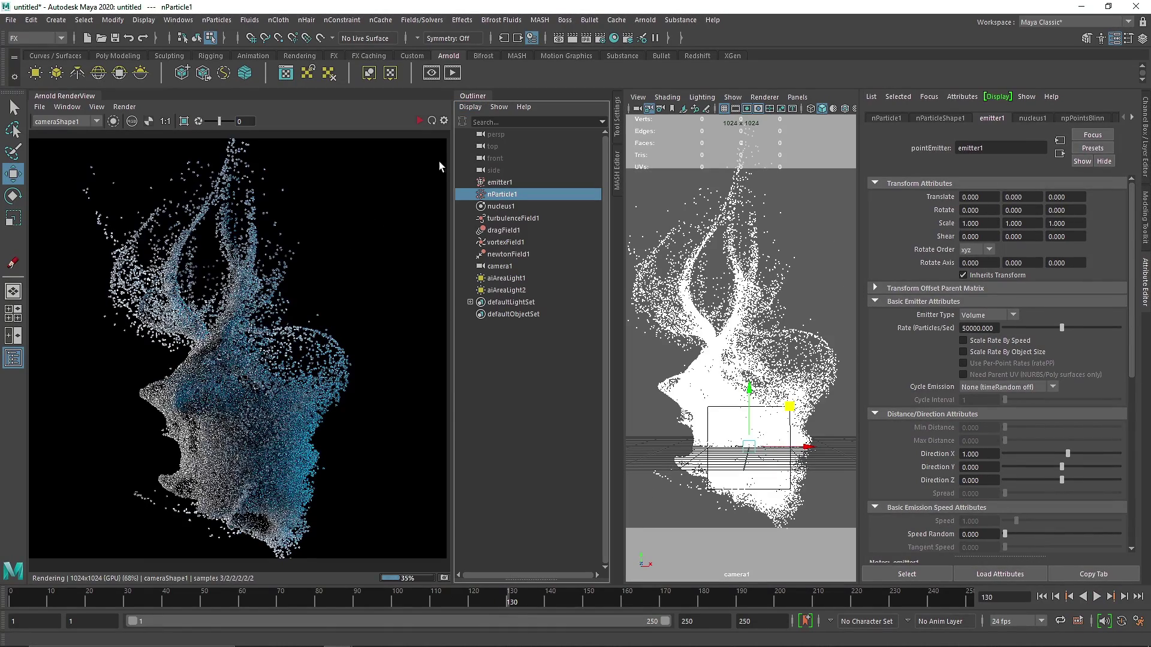
Examine the density and lighting of the rendered particles up close, and stop the live render.
scroll(227, 424, up, 2)
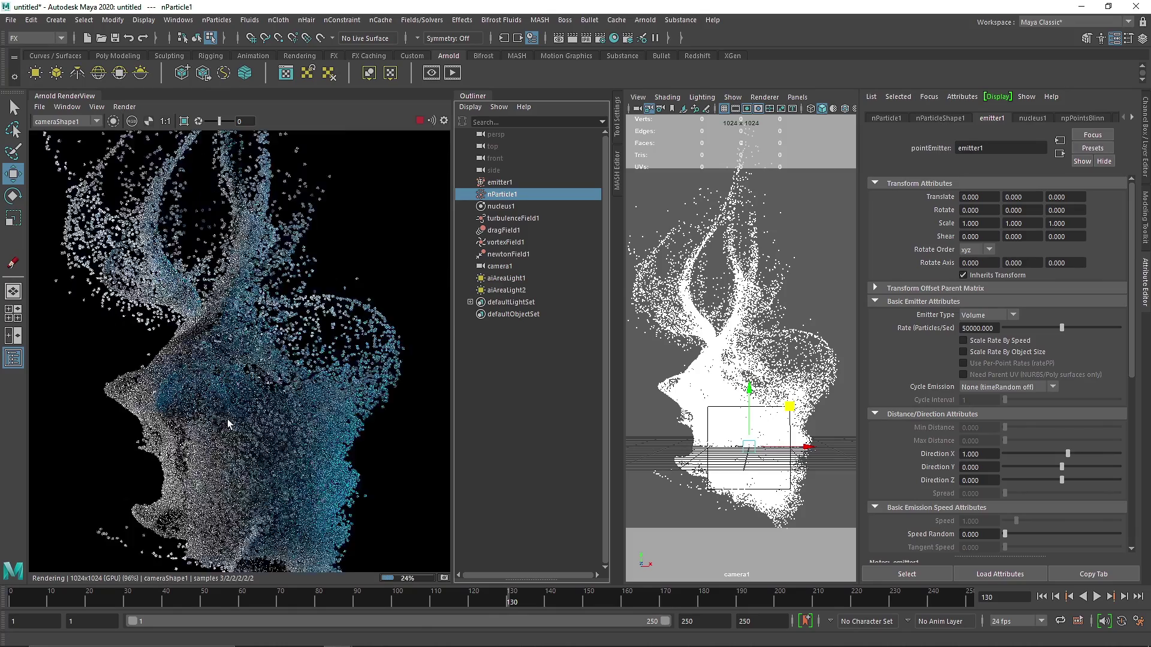
scroll(243, 344, up, 2)
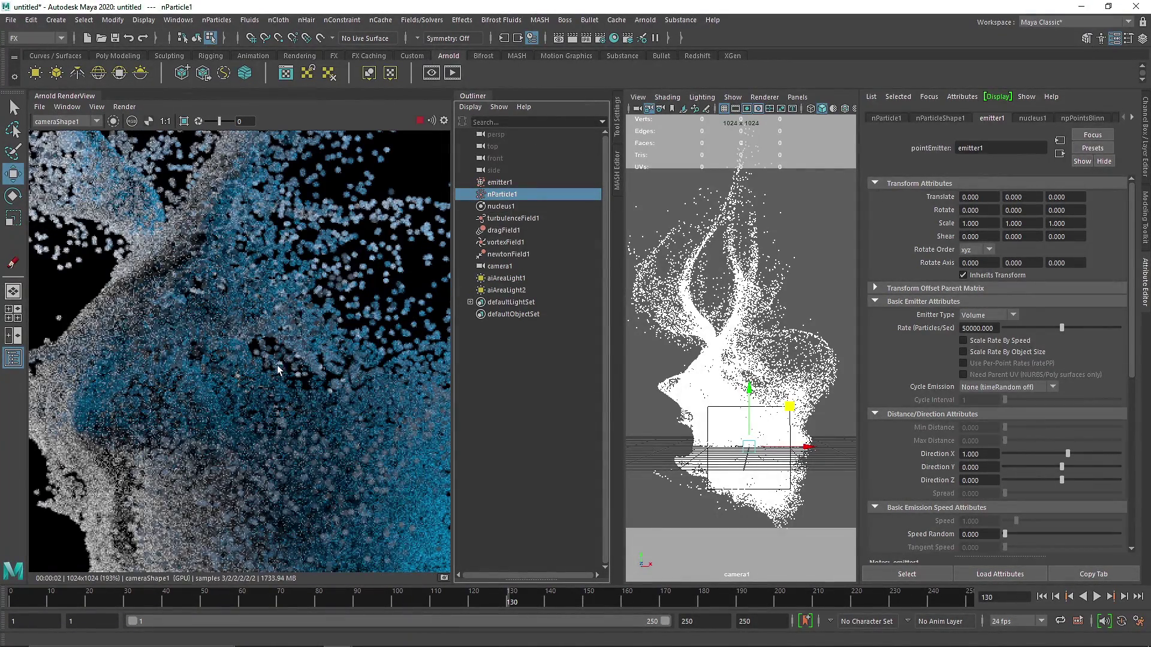
middle_drag(258, 298, 244, 478)
scroll(244, 477, down, 2)
scroll(324, 511, up, 1)
middle_drag(305, 344, 300, 412)
scroll(198, 273, up, 1)
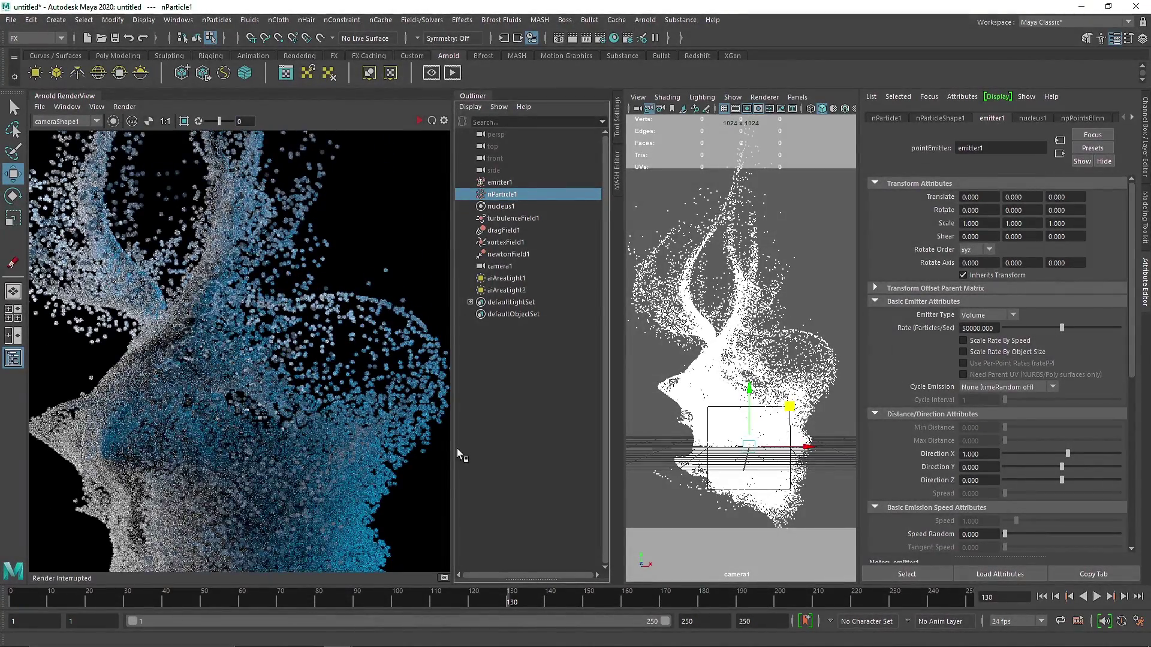
scroll(339, 423, down, 2)
scroll(304, 394, up, 1)
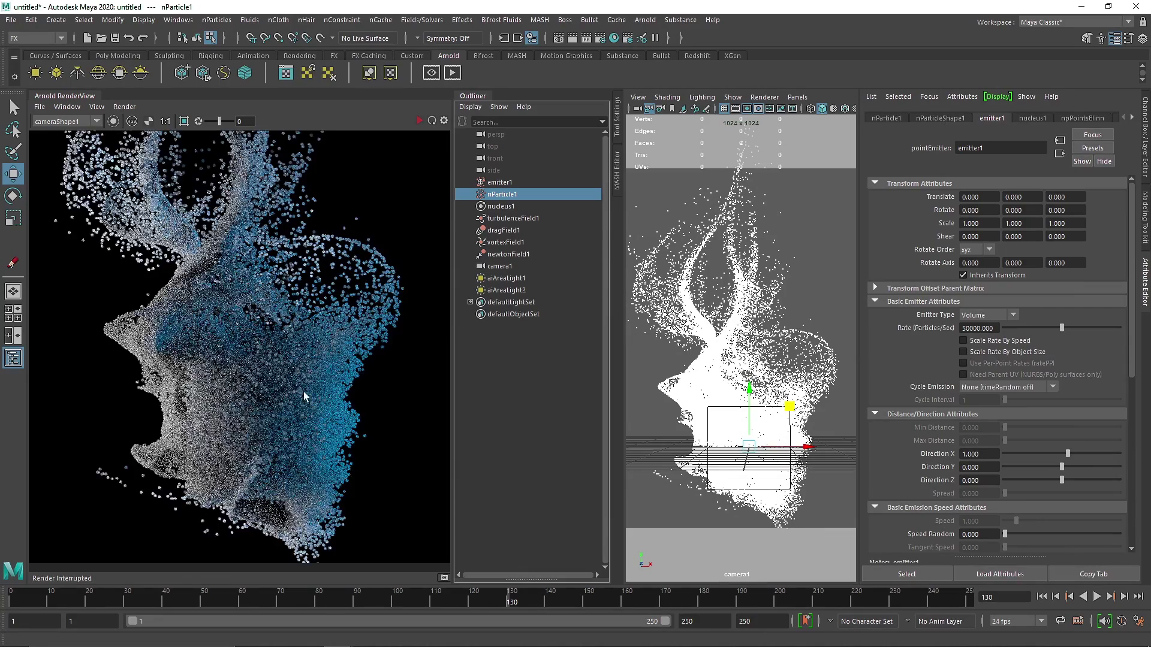
middle_drag(305, 396, 317, 429)
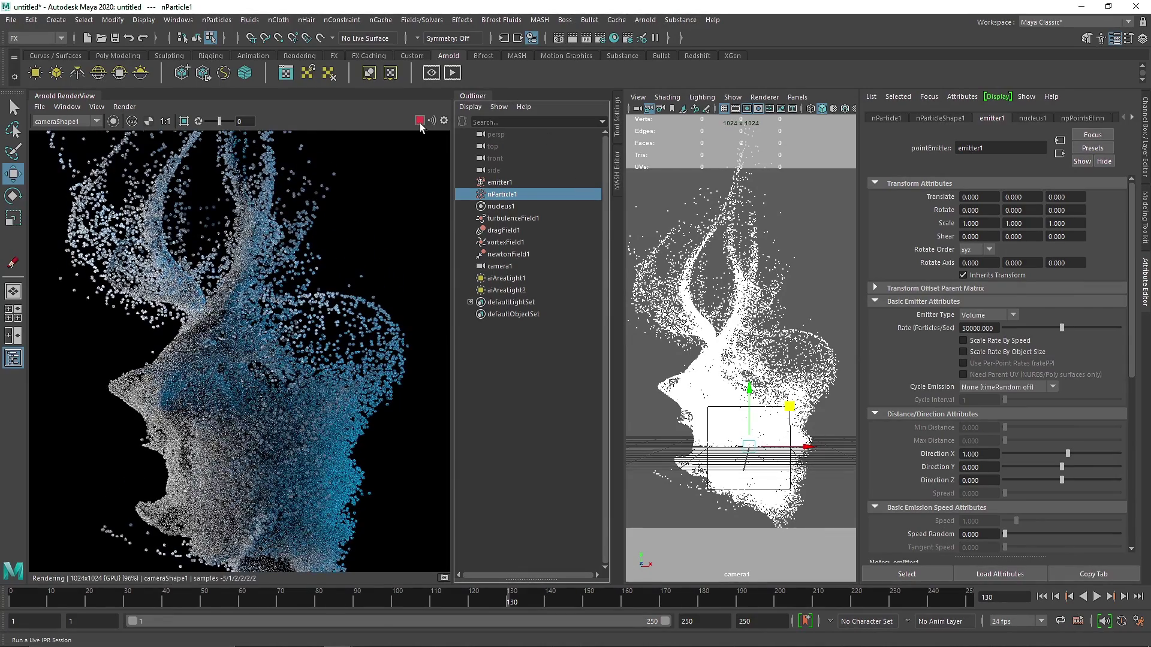
click(432, 121)
Set nParticleShape1's particle render type to MultiPoint, restart the live render and inspect the result.
click(747, 319)
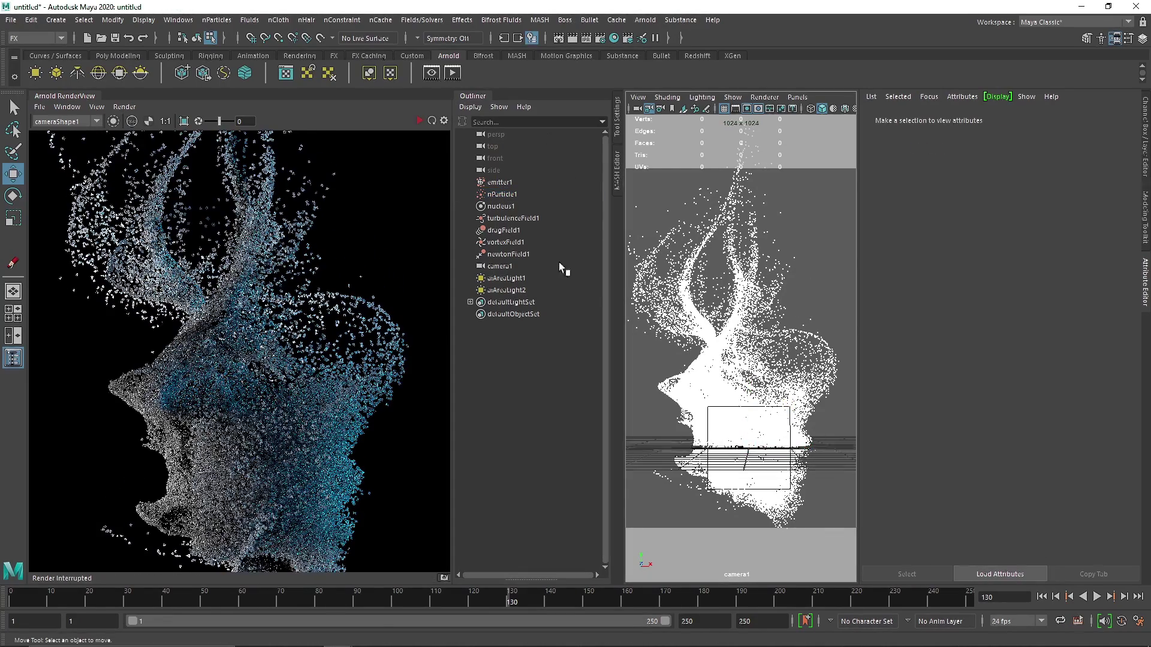
click(506, 193)
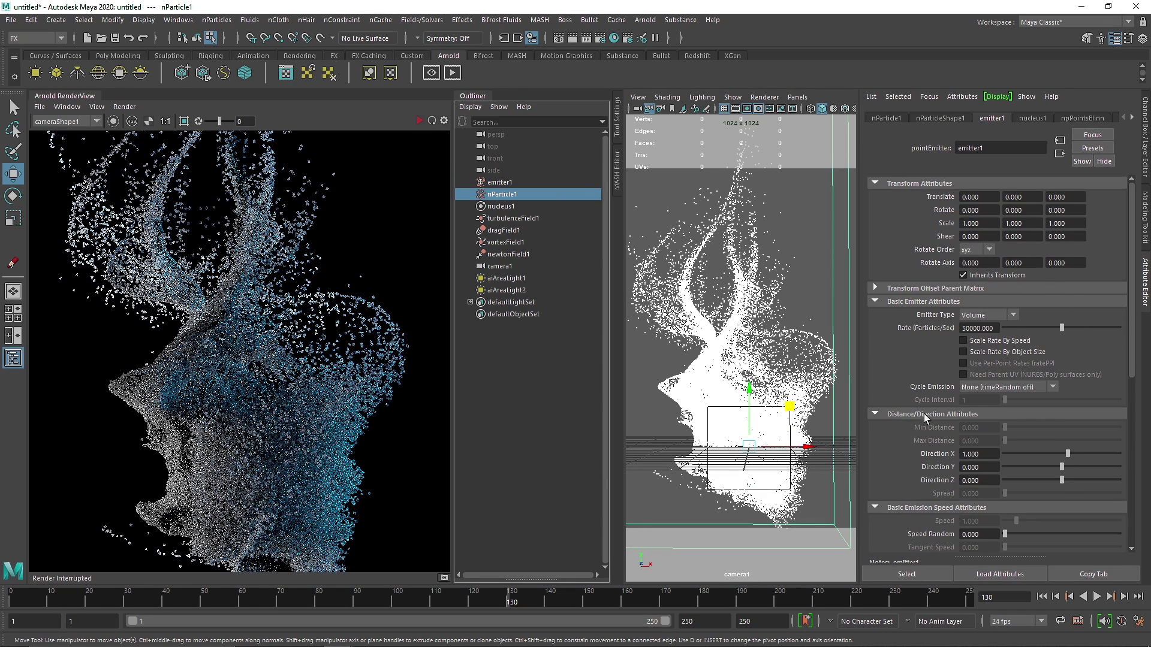
click(951, 121)
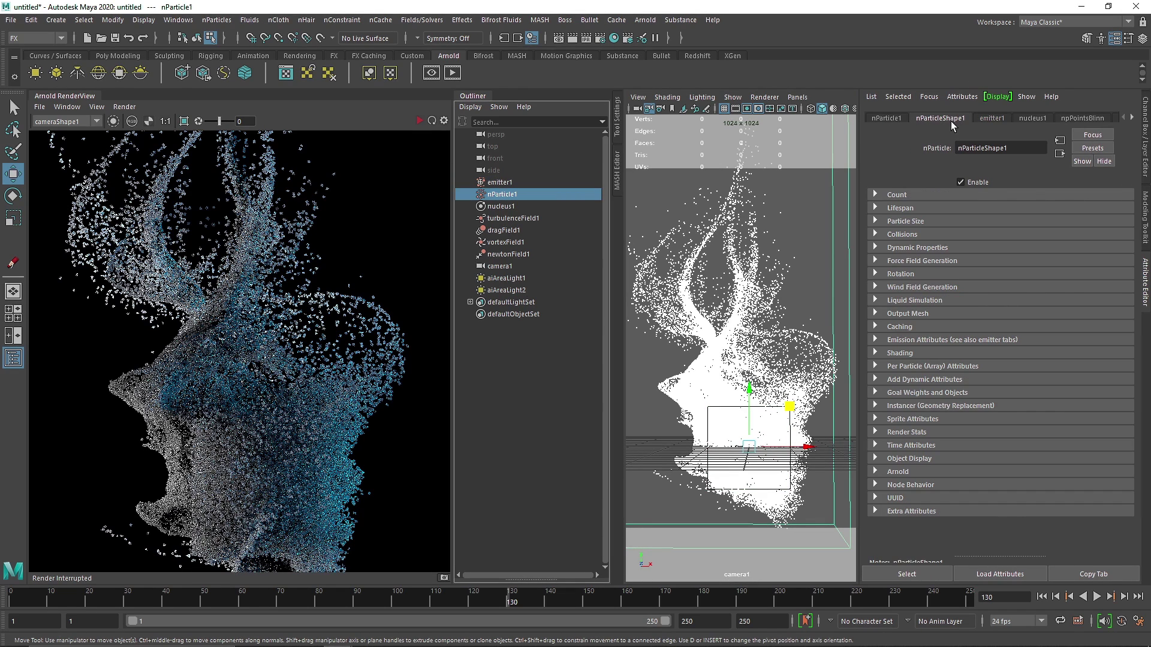
click(905, 354)
click(984, 367)
click(990, 374)
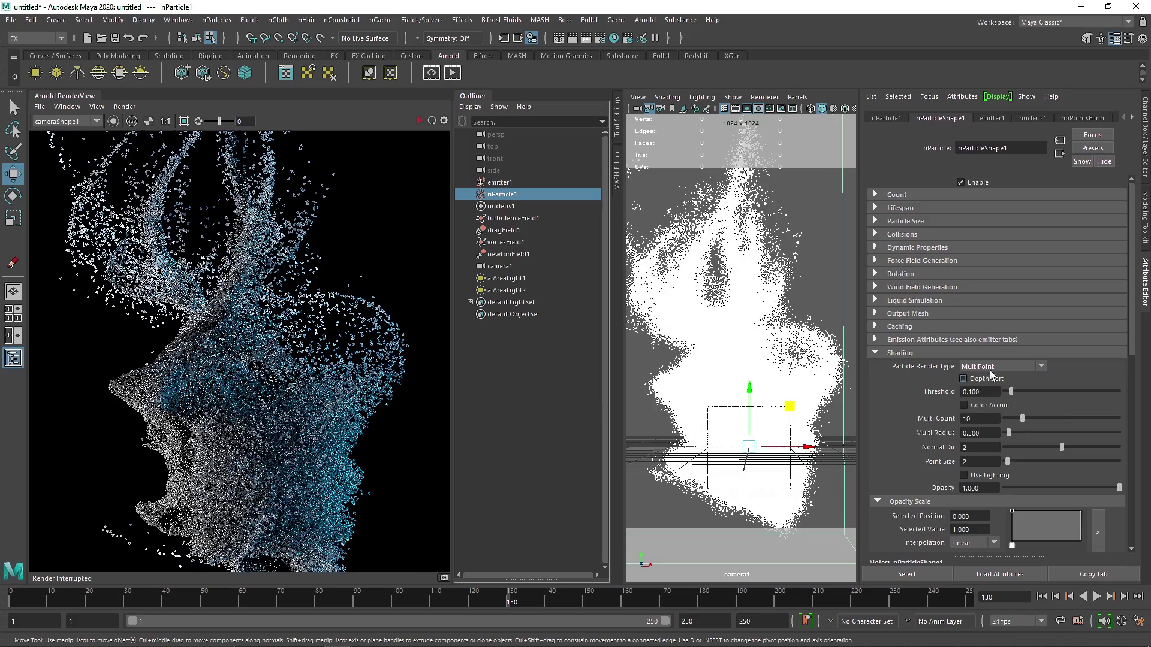
click(419, 120)
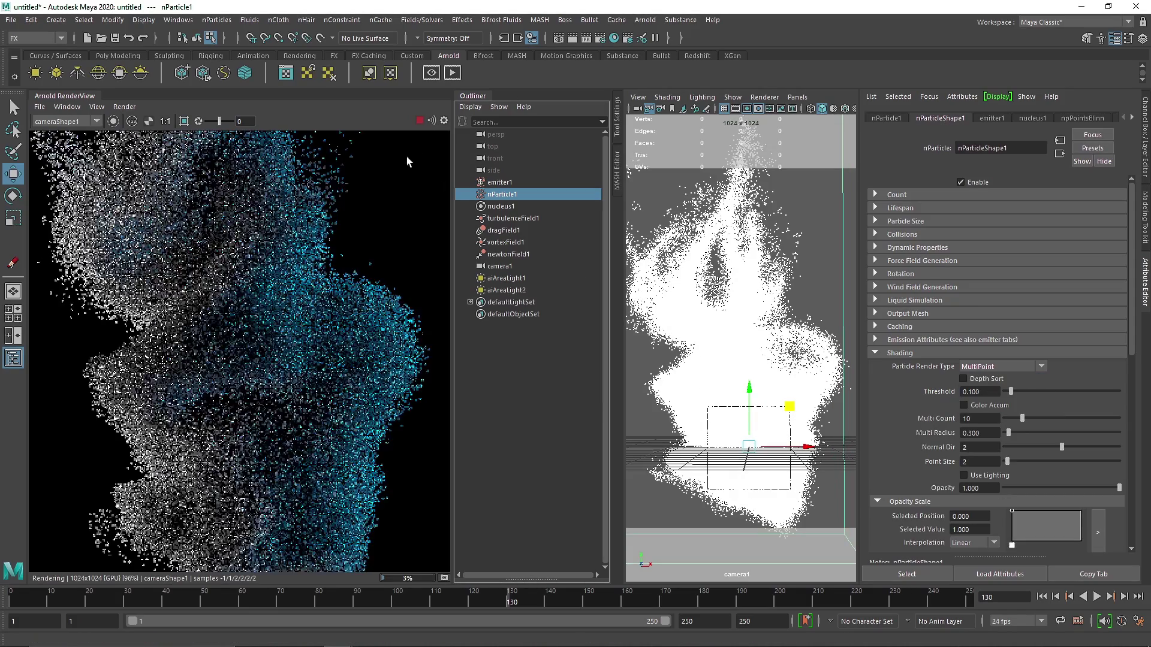
scroll(329, 276, down, 2)
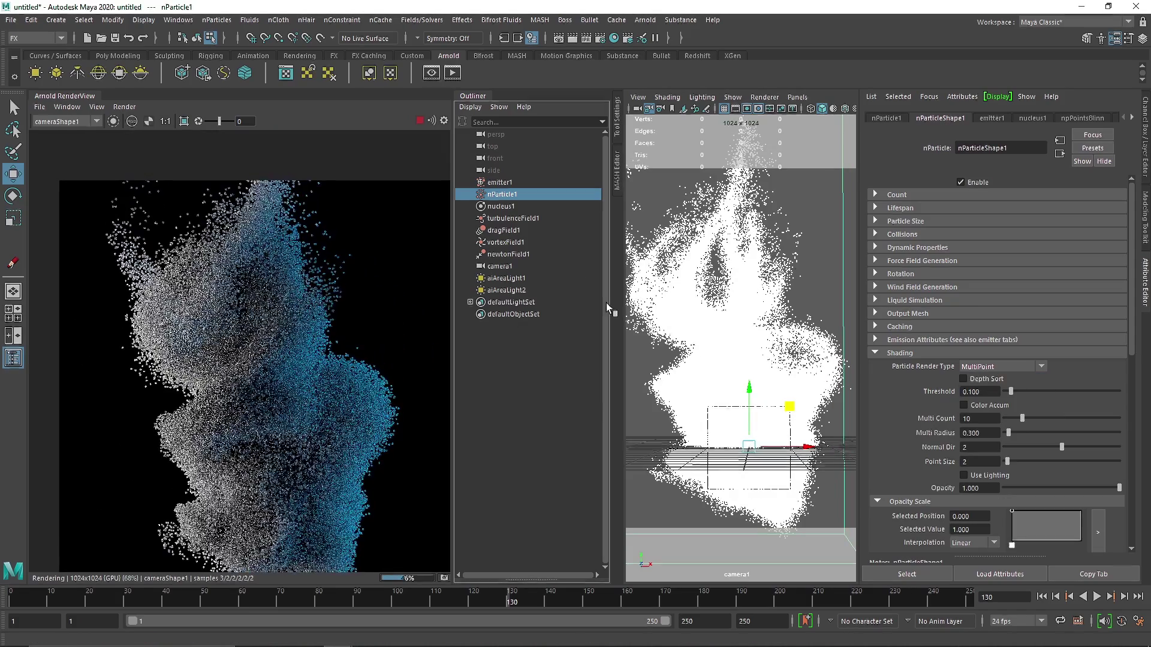
scroll(268, 422, up, 2)
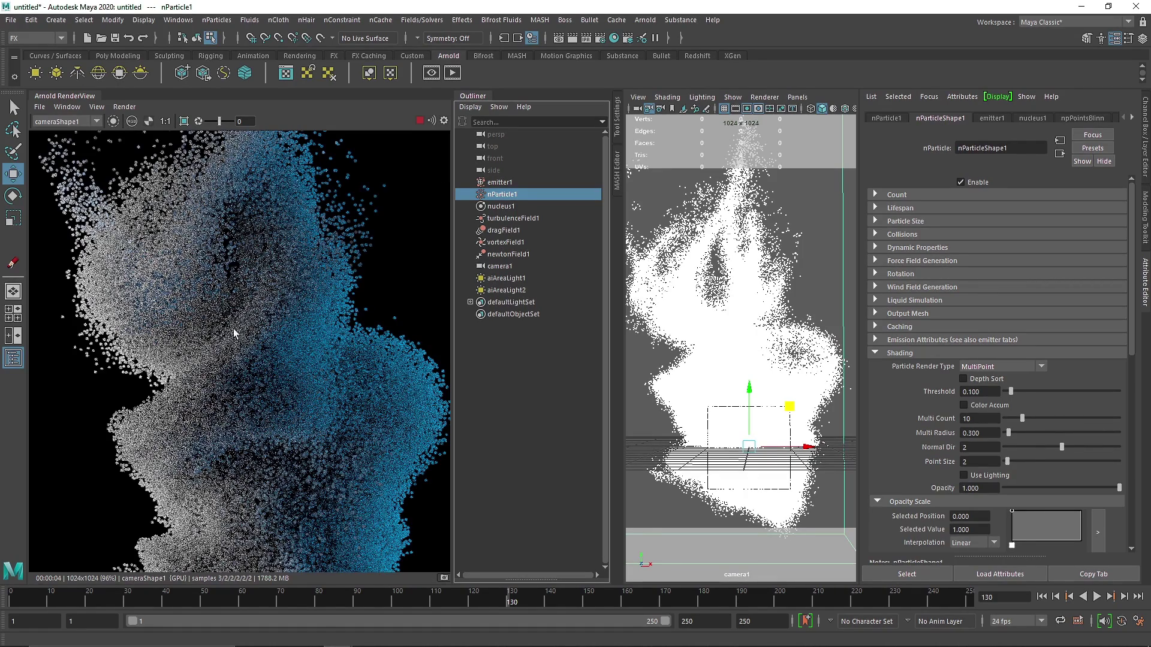
Switch the particle render type to Streak and inspect the streaked particles in the render.
click(995, 366)
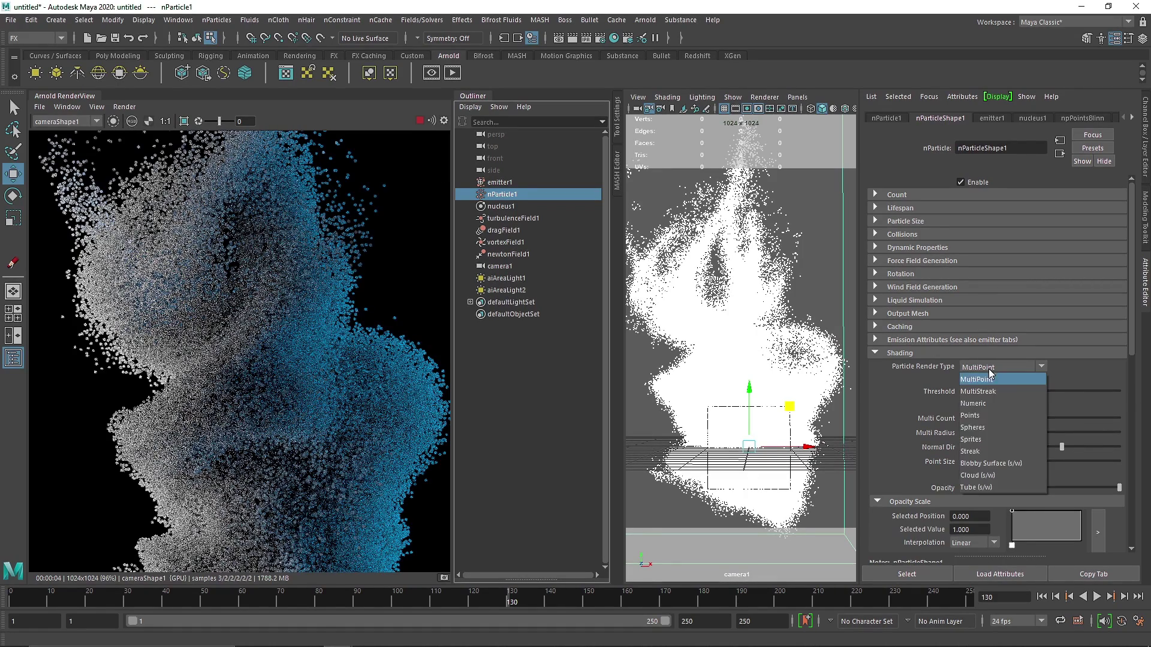
click(987, 444)
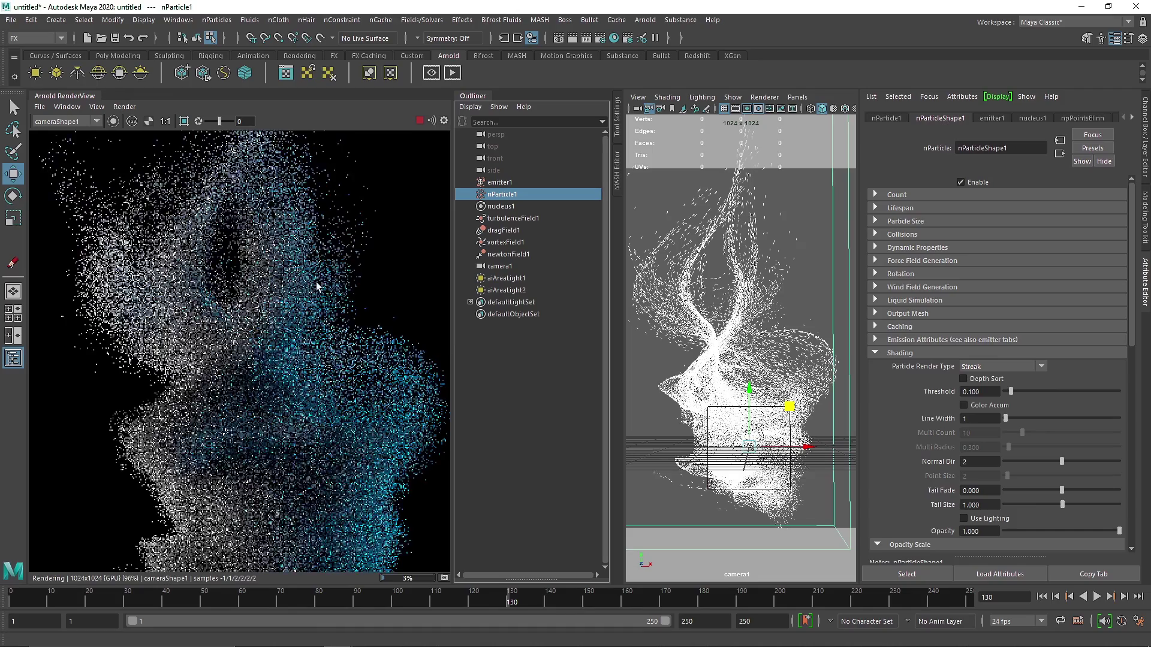
scroll(278, 390, down, 2)
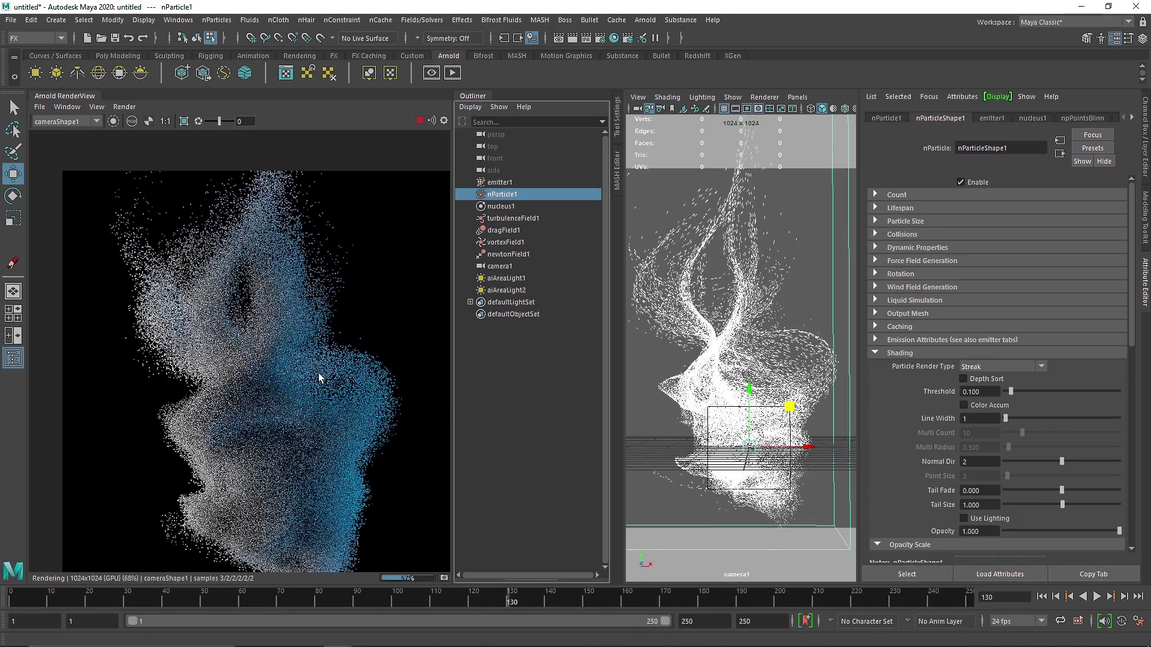
scroll(286, 388, up, 2)
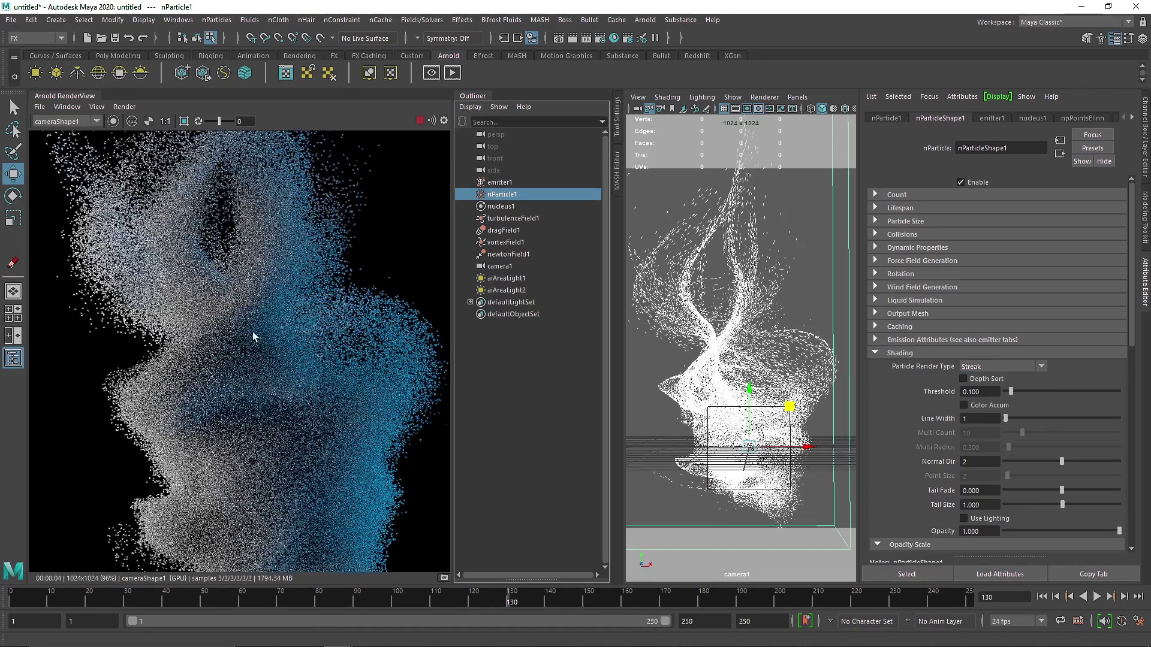
Set the particle render type to MultiStreak with a line width of 8, and compare it with Streak.
click(1003, 366)
click(995, 393)
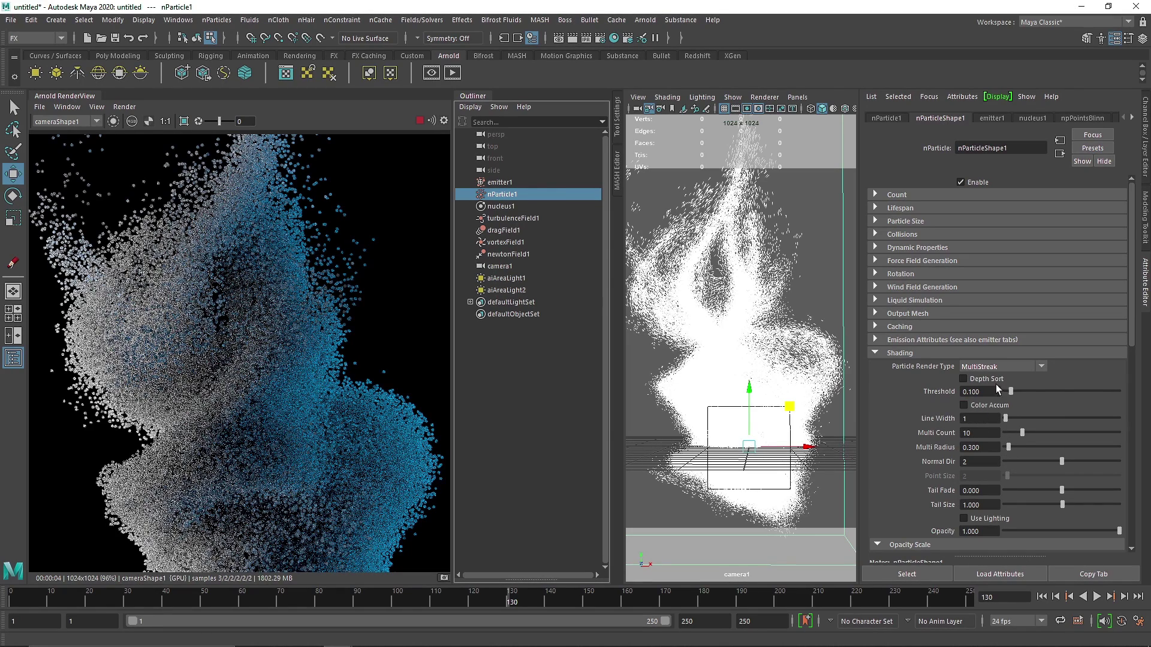
click(1039, 421)
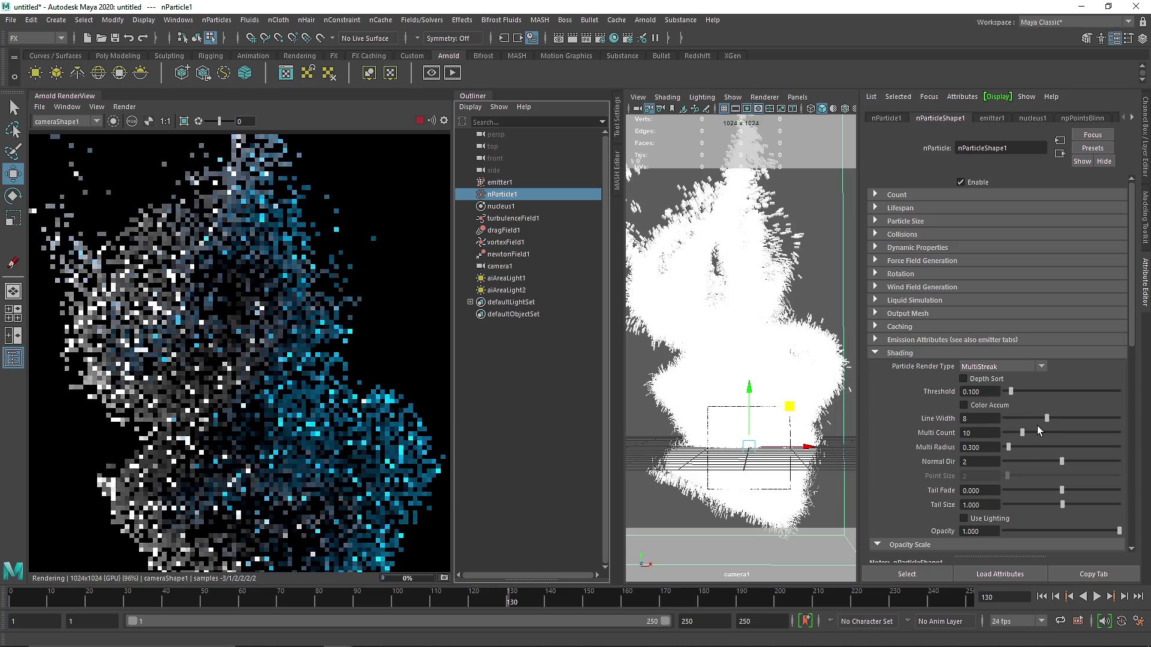
click(995, 367)
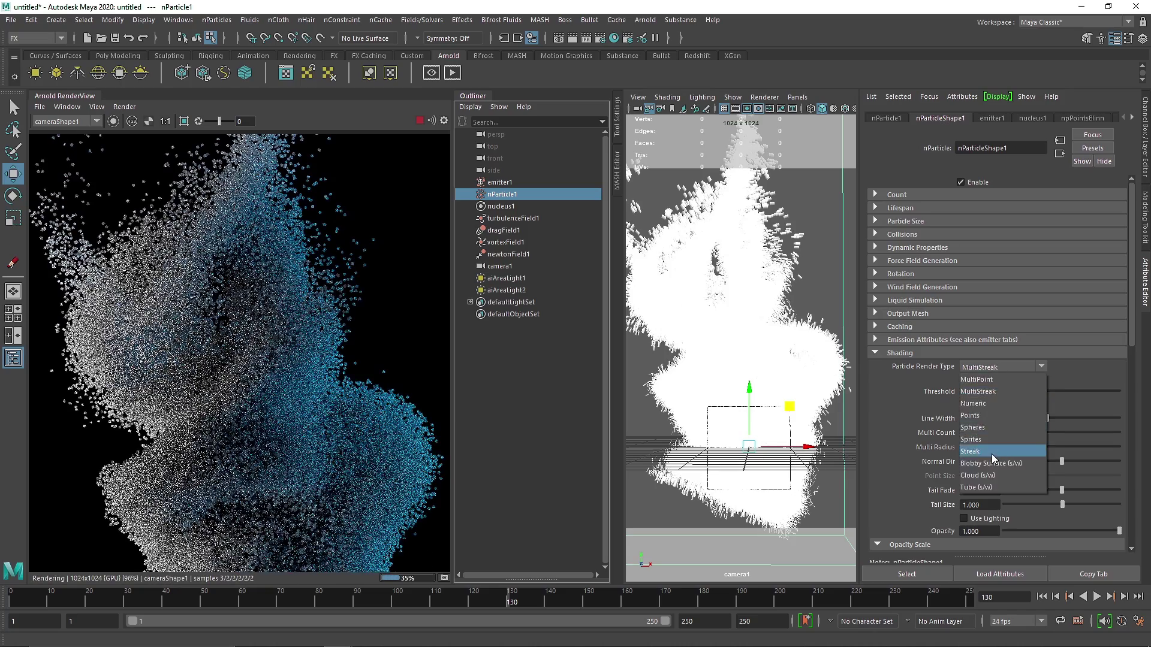
click(991, 454)
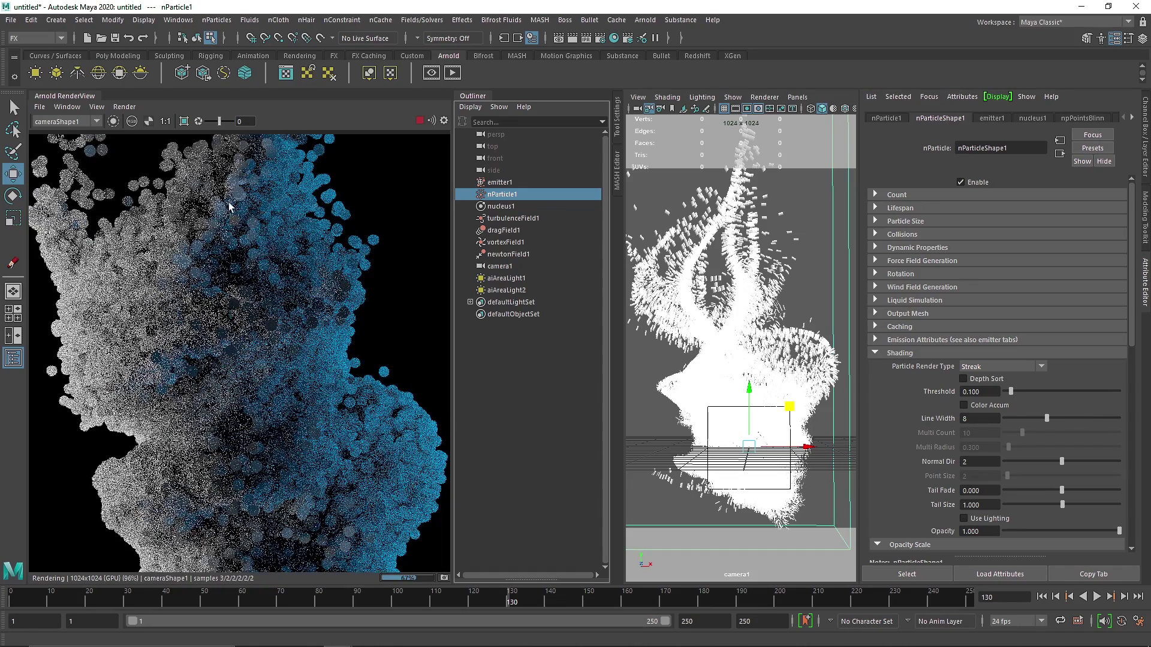
Try the Blobby Surface (s/w) particle render type and switch nParticleShape1 to Points.
click(1022, 368)
click(990, 462)
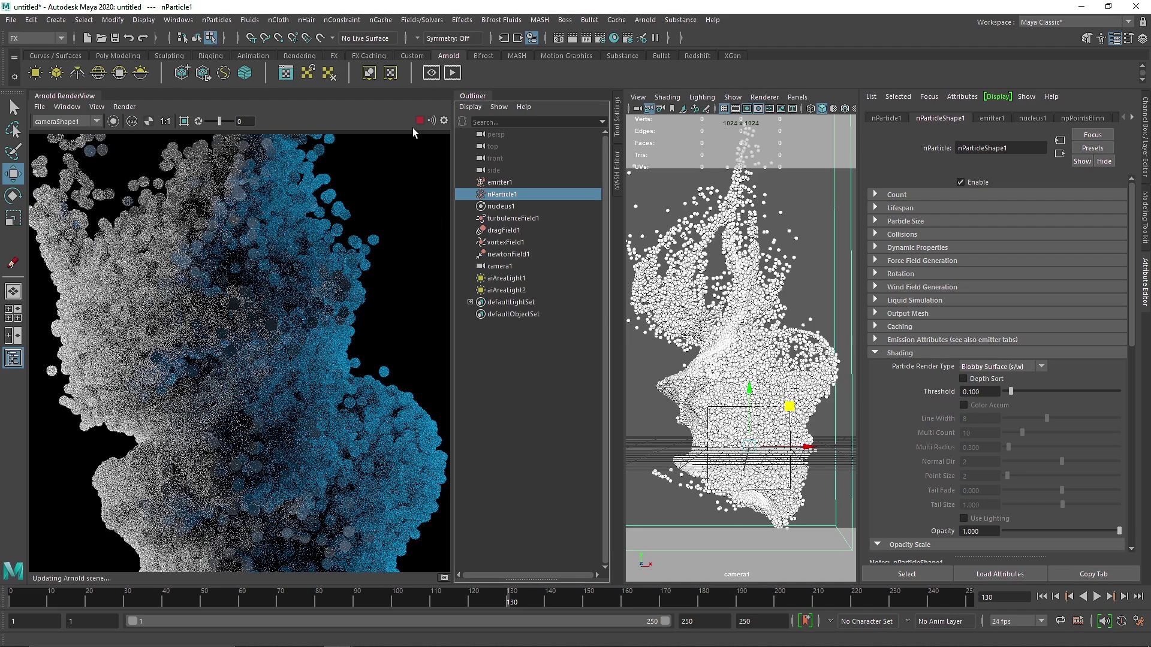
click(1017, 366)
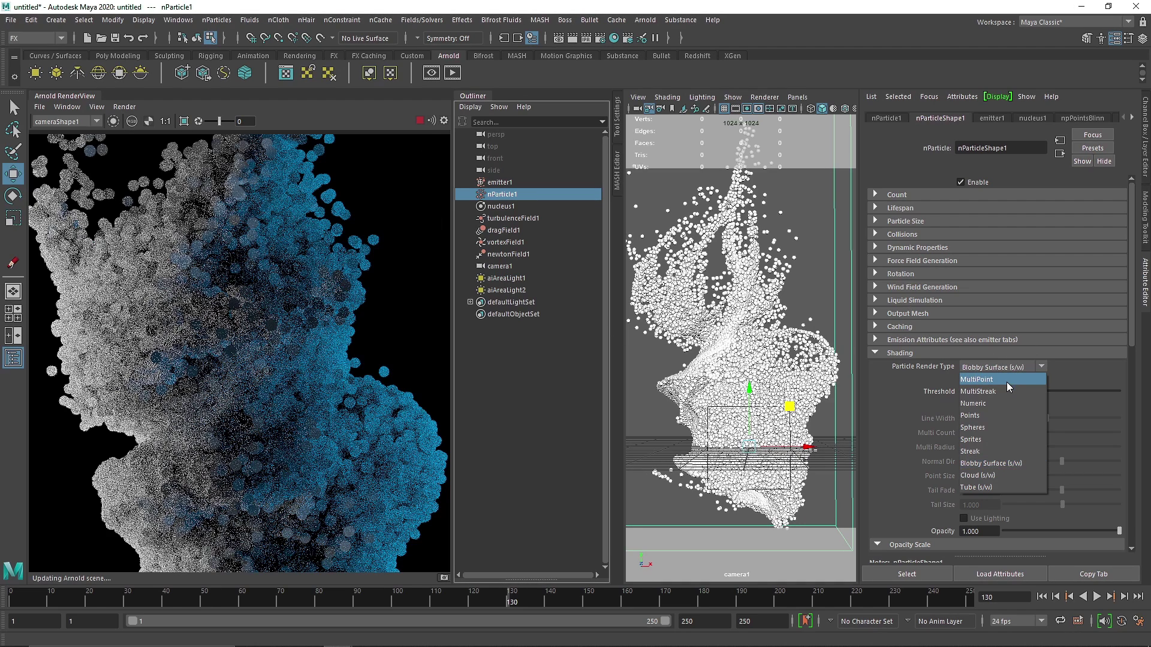
click(997, 415)
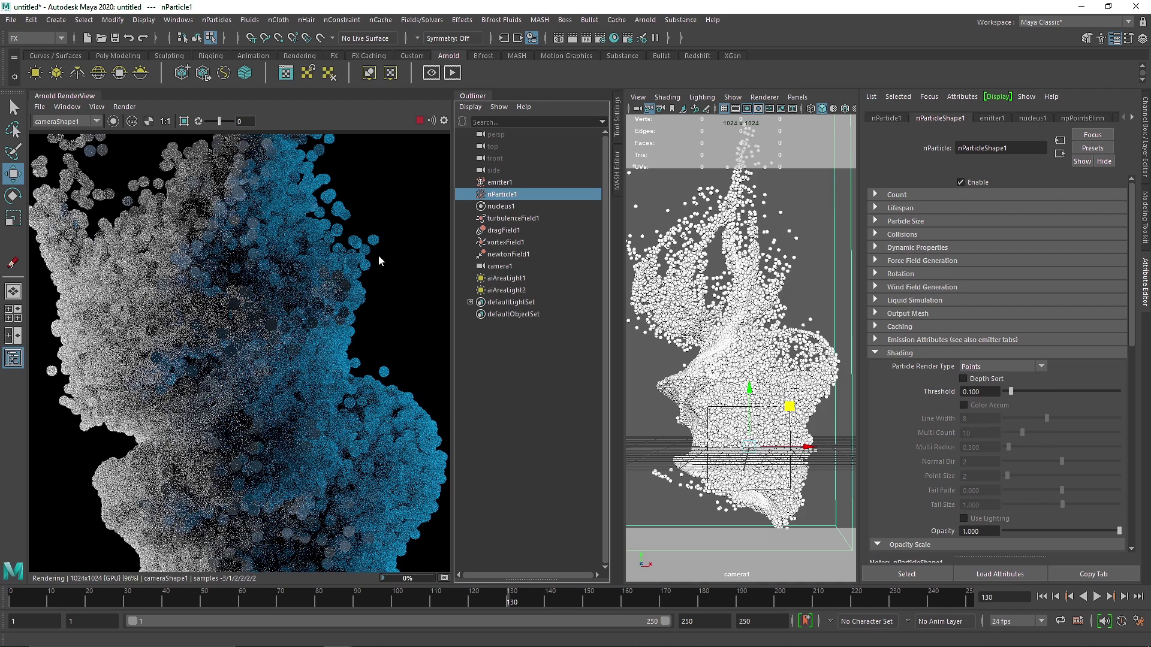